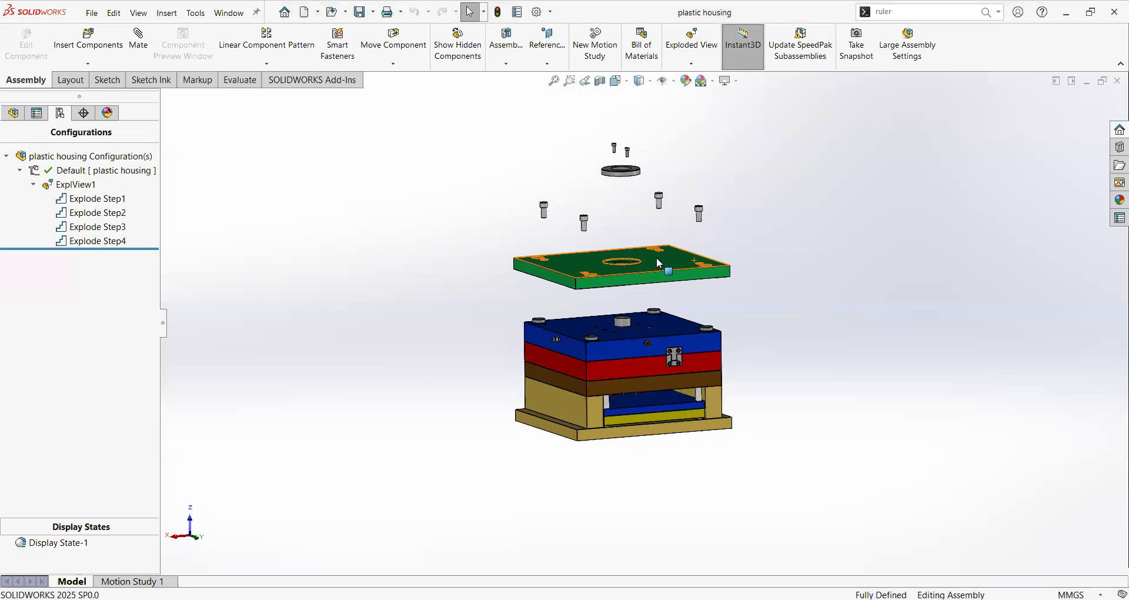
Inspect the mould assembly, then create a new blank drawing document, Draw3
scroll(659, 265, up, 1)
scroll(650, 275, up, 1)
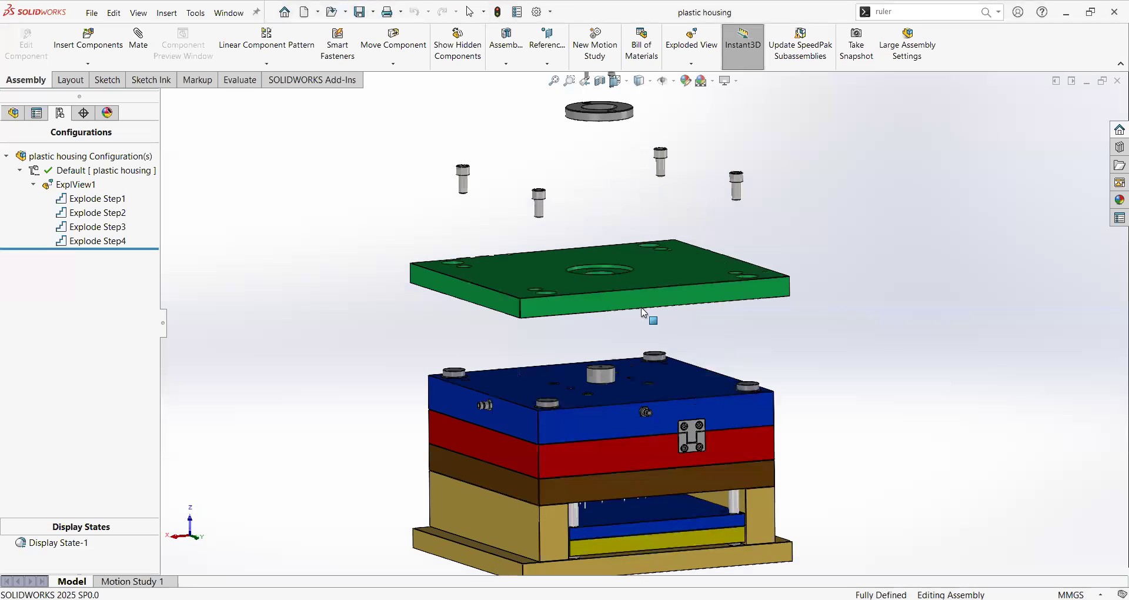
scroll(676, 319, up, 2)
middle_drag(701, 318, 773, 357)
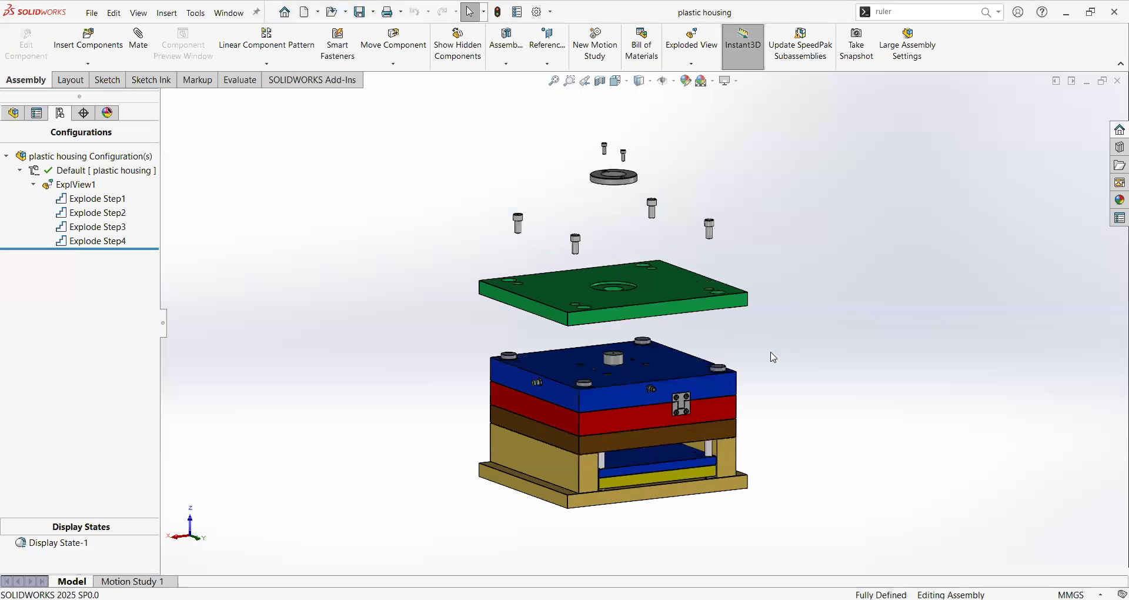
click(309, 25)
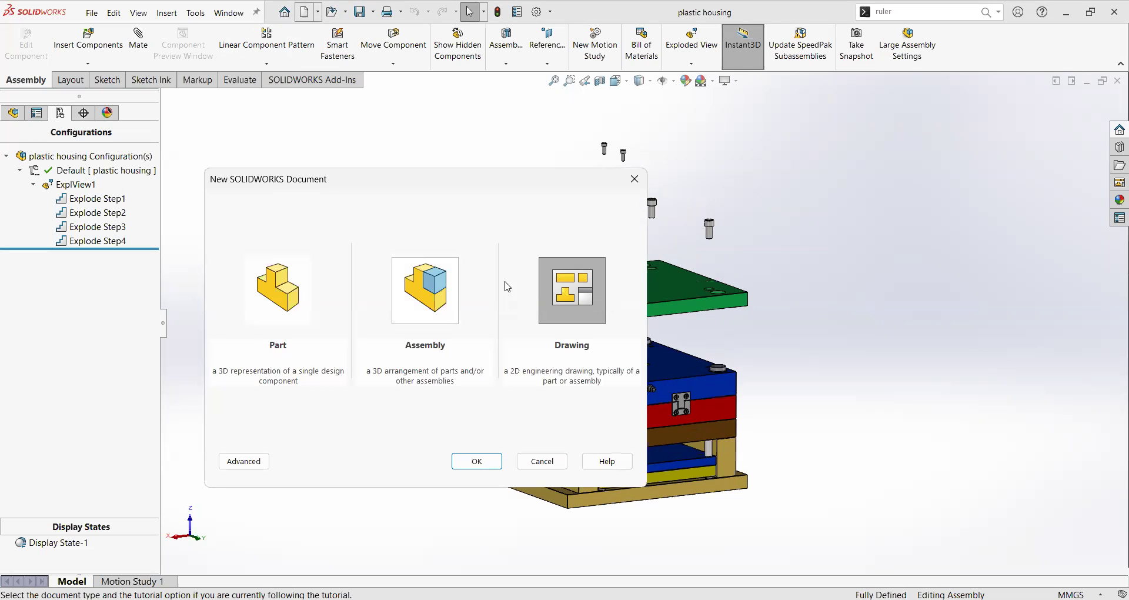
double_click(565, 301)
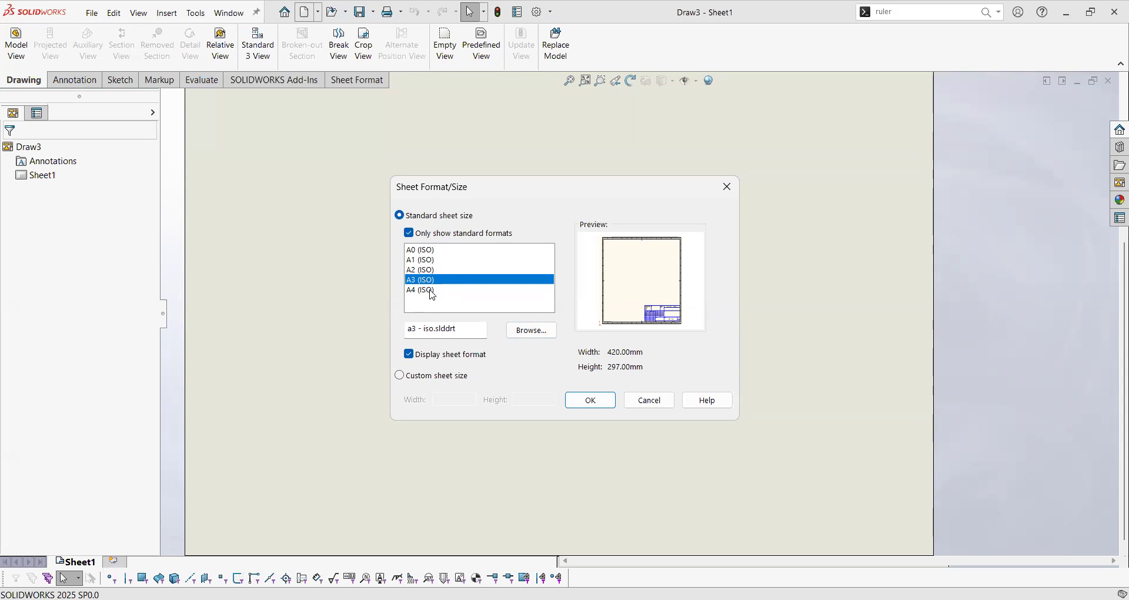
Give Draw3 the standard A3 (ISO) 420 × 297 mm sheet size
click(428, 379)
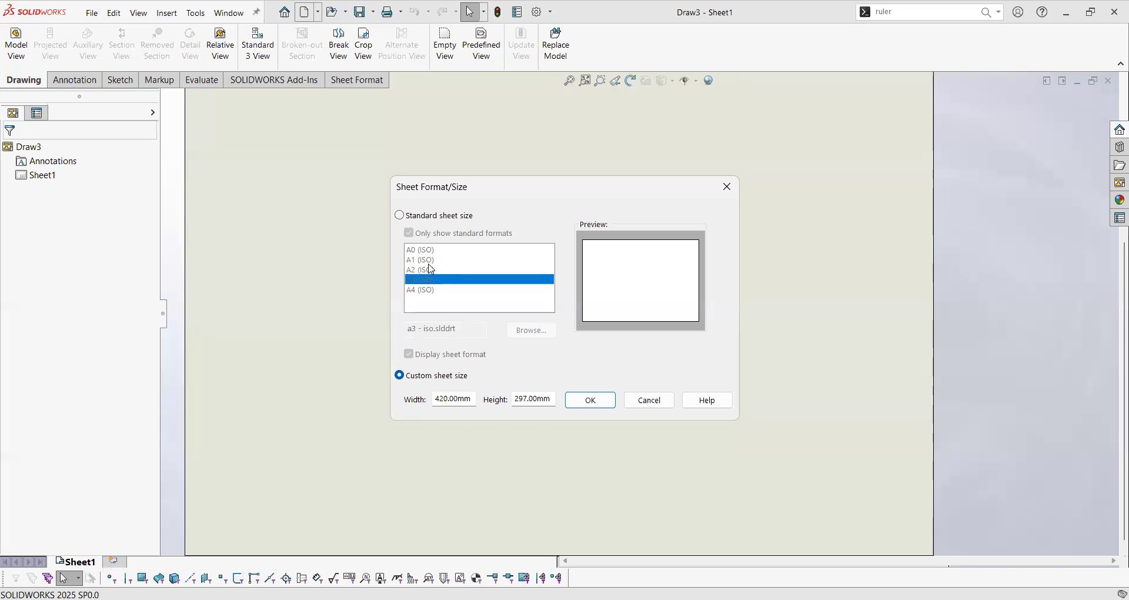
click(414, 217)
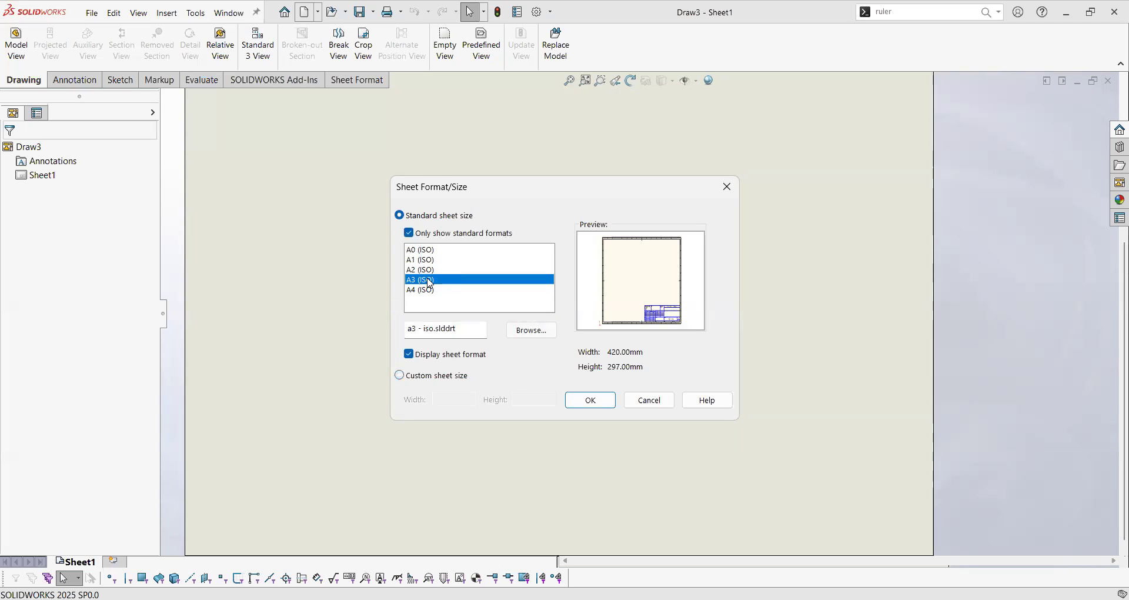
double_click(431, 280)
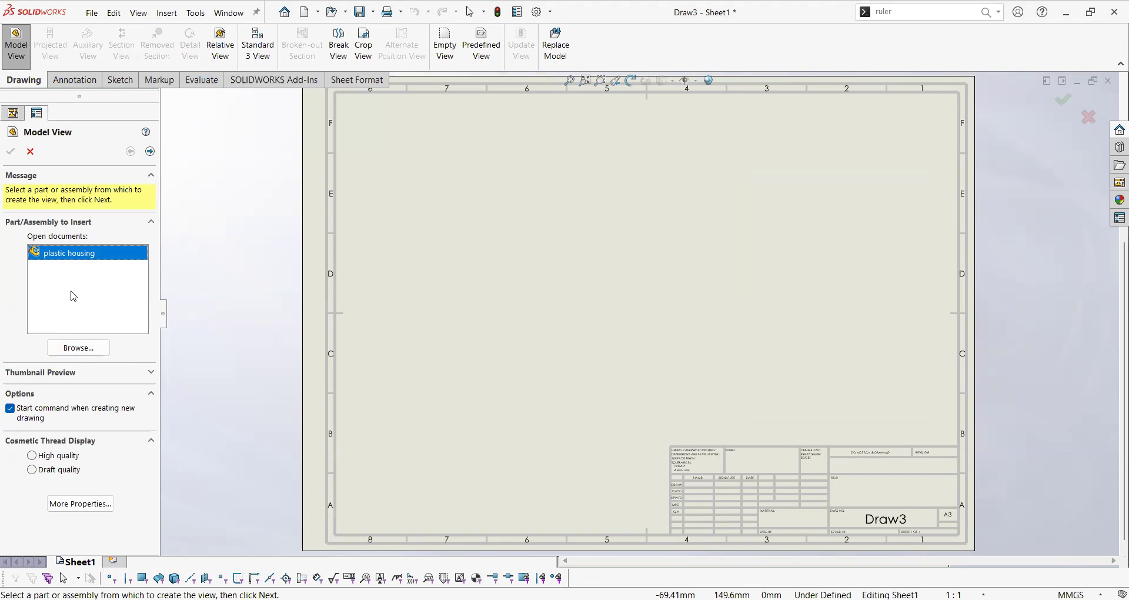
Pick the plastic housing assembly for the view and check its reference configurations
double_click(71, 255)
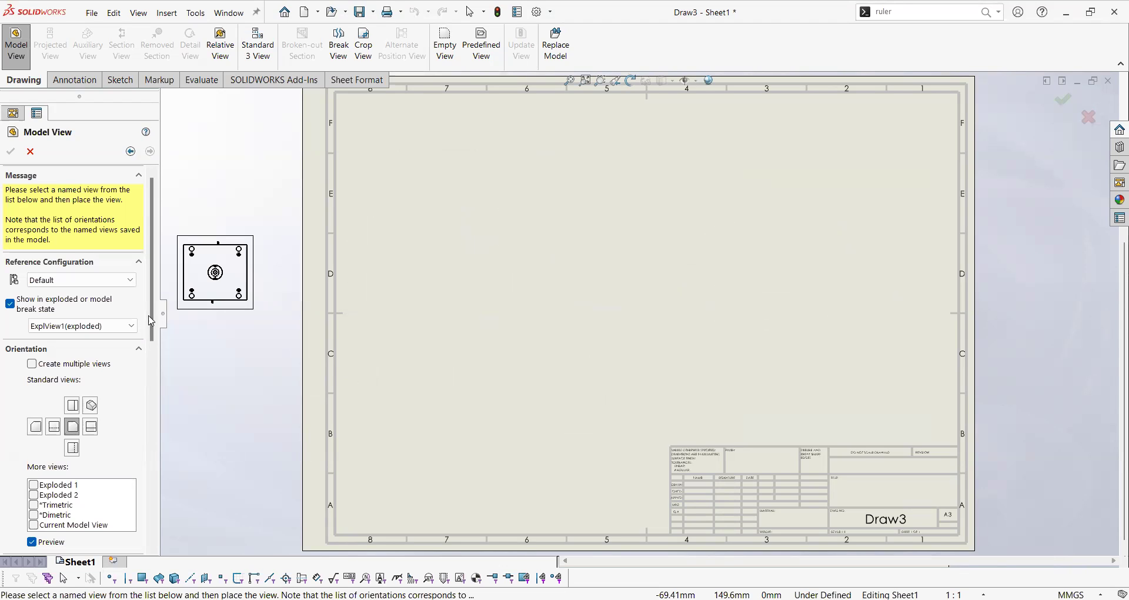
drag(152, 325, 152, 351)
scroll(152, 351, up, 3)
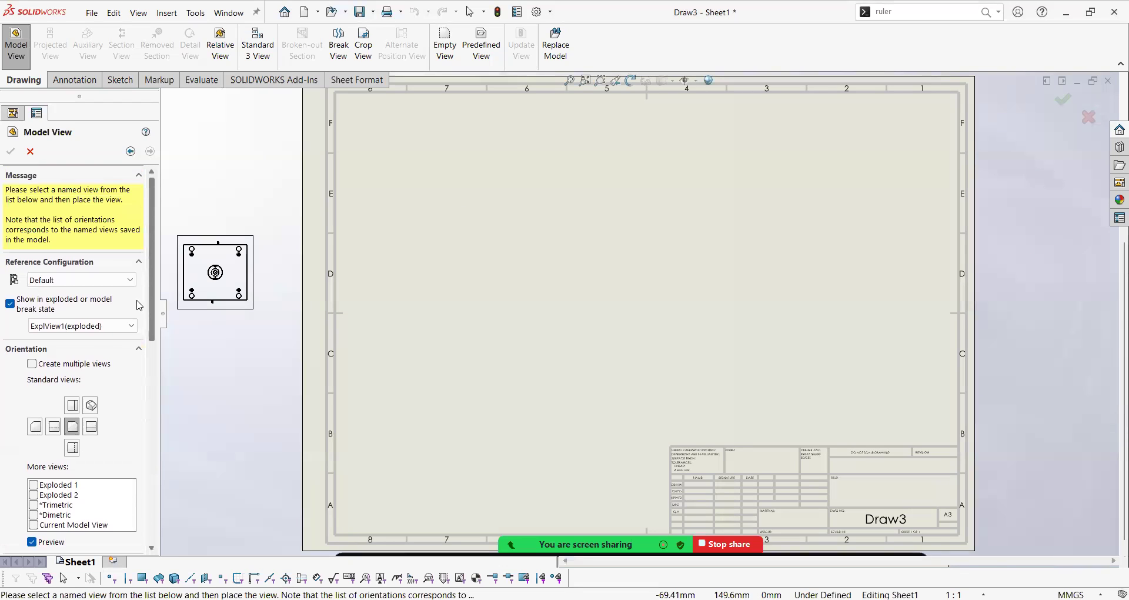
click(106, 285)
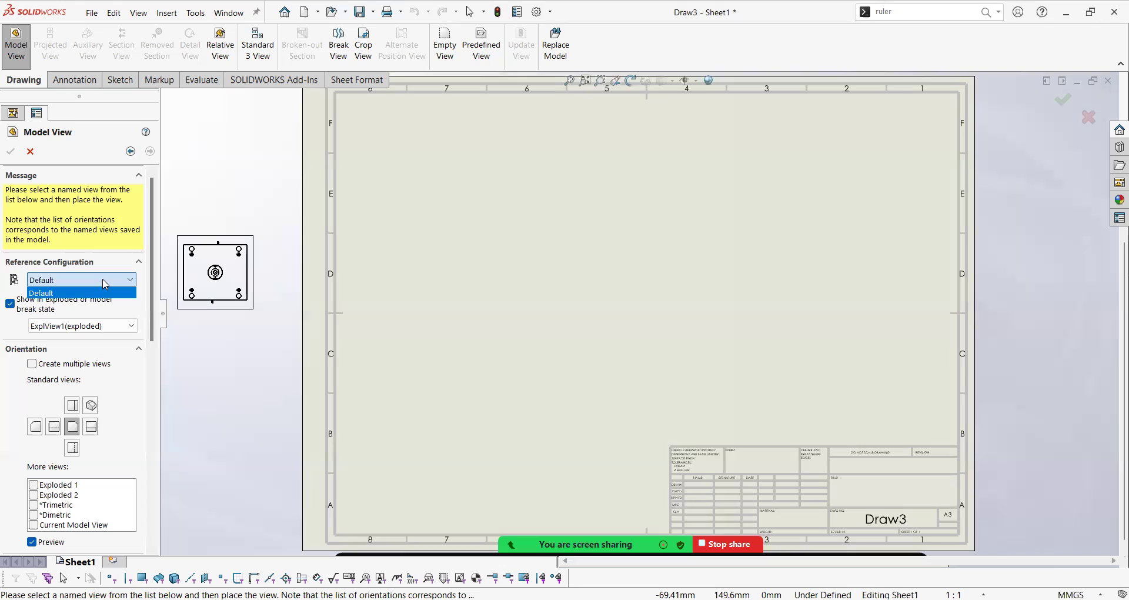
Use the Default configuration with the ExplView1 exploded state for the view
click(104, 292)
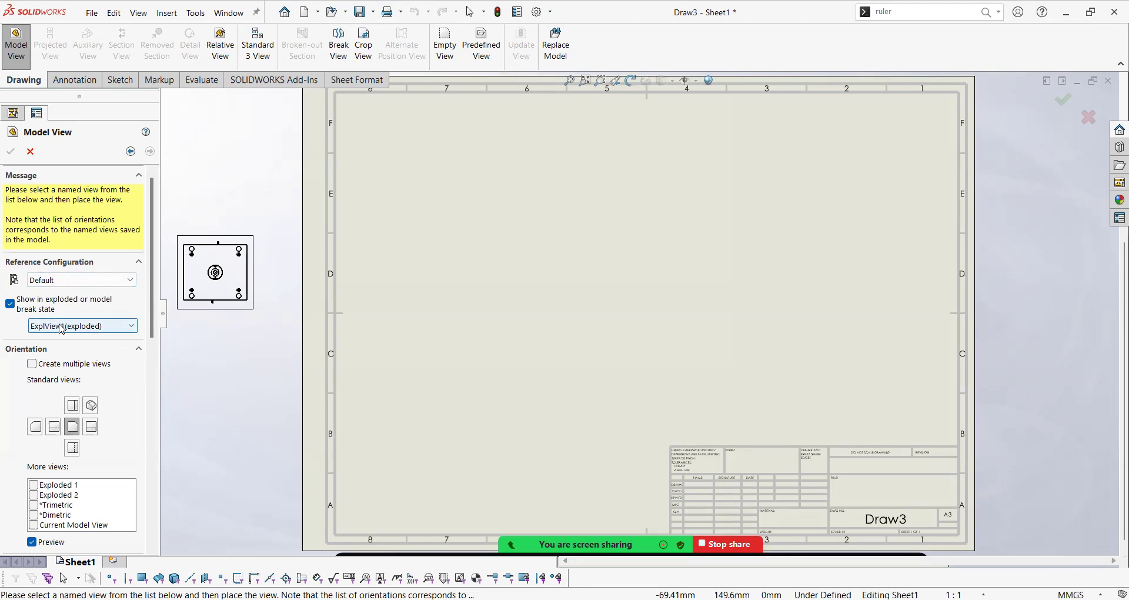
click(65, 327)
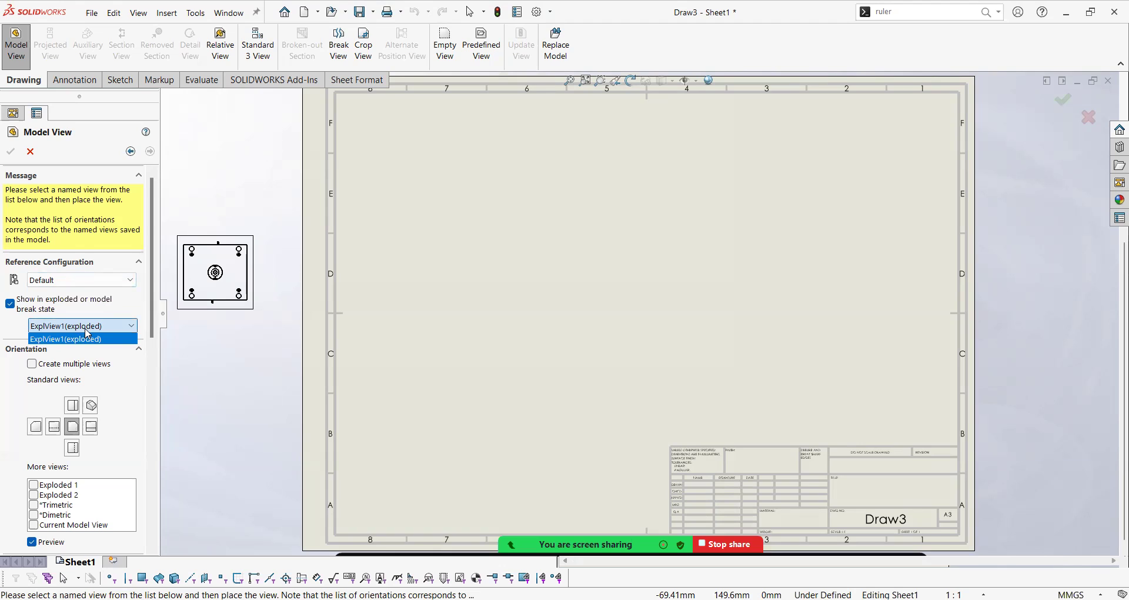
click(87, 337)
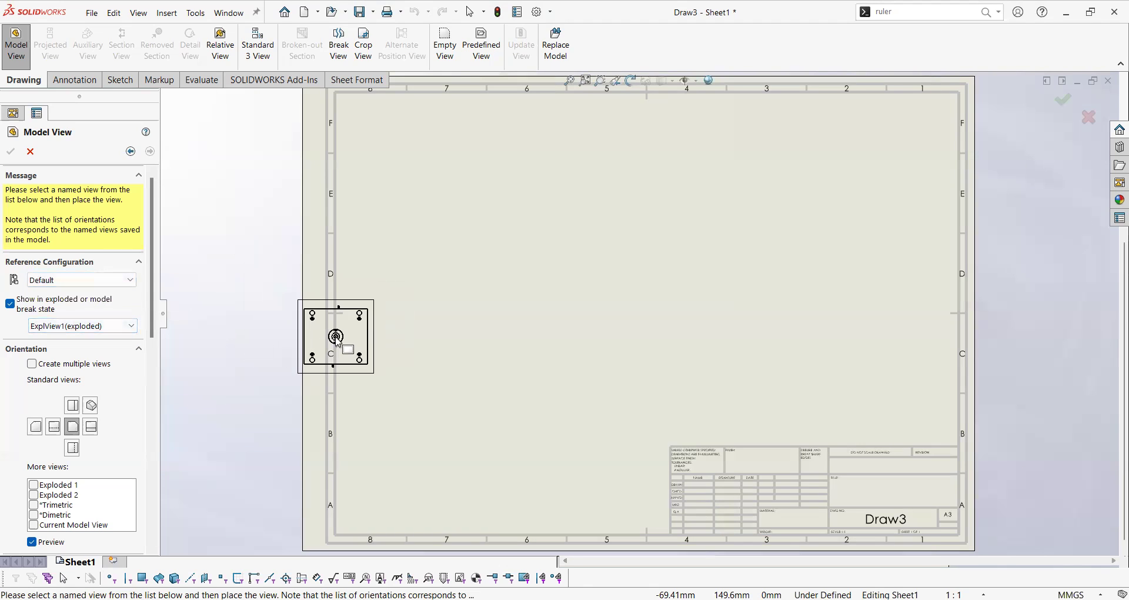
Preview the Top, Bottom and Right orientations, then settle on Front
click(72, 405)
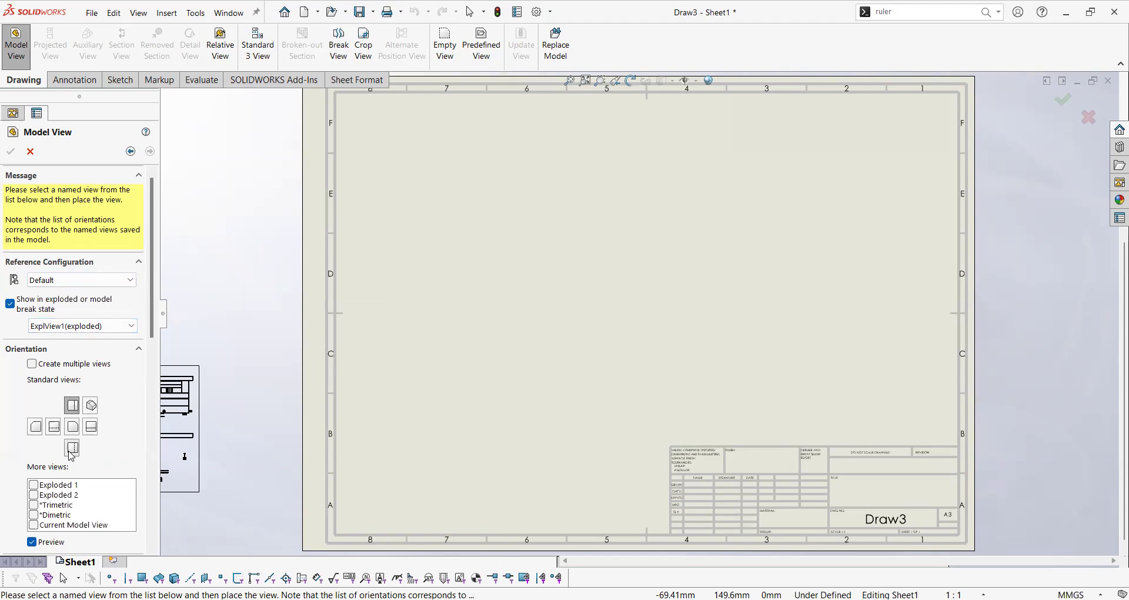
click(71, 449)
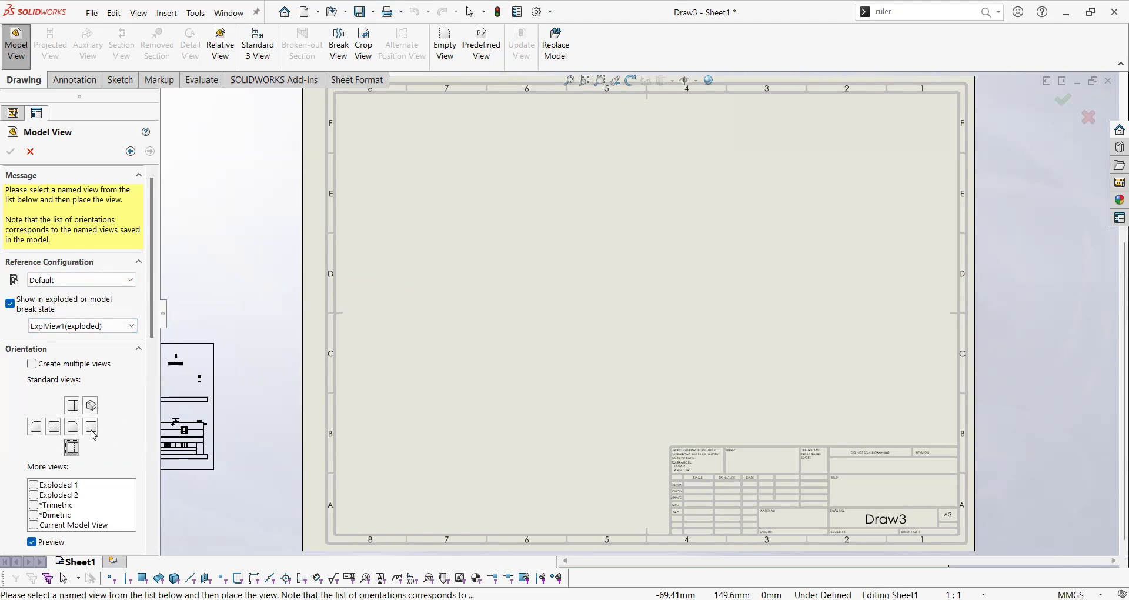
click(92, 431)
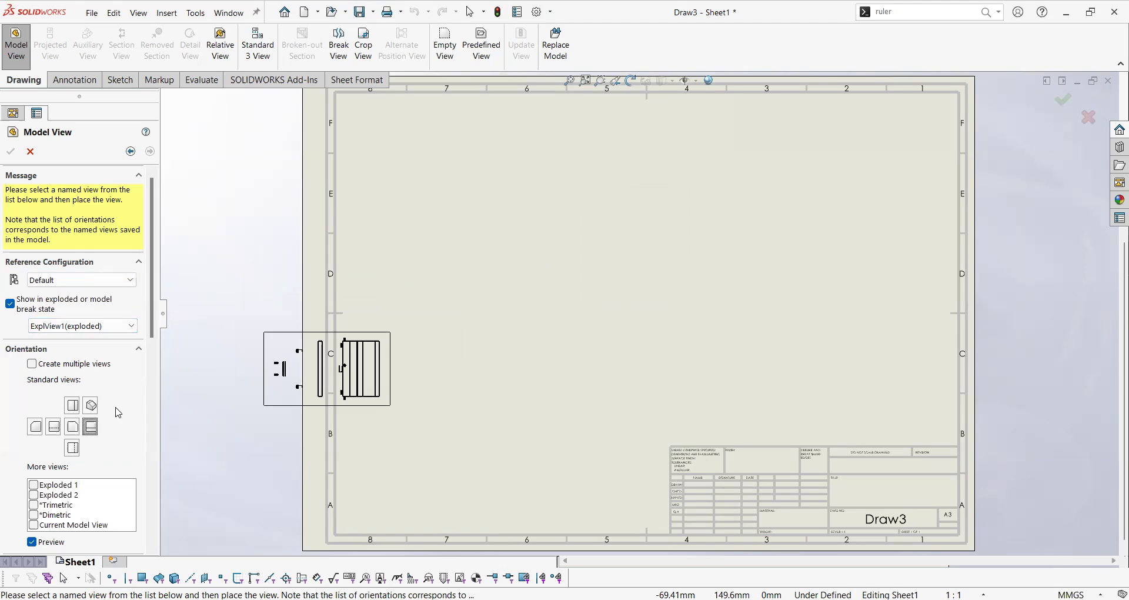
click(54, 429)
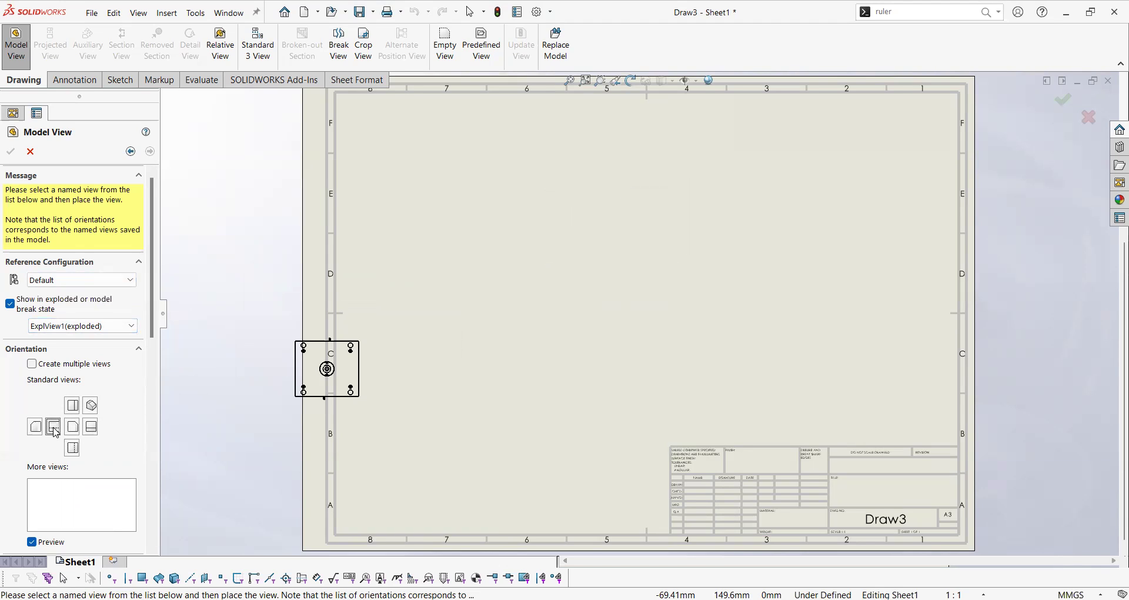
Orient the view to the Exploded 2 named view and zoom to inspect the preview
drag(152, 333, 154, 394)
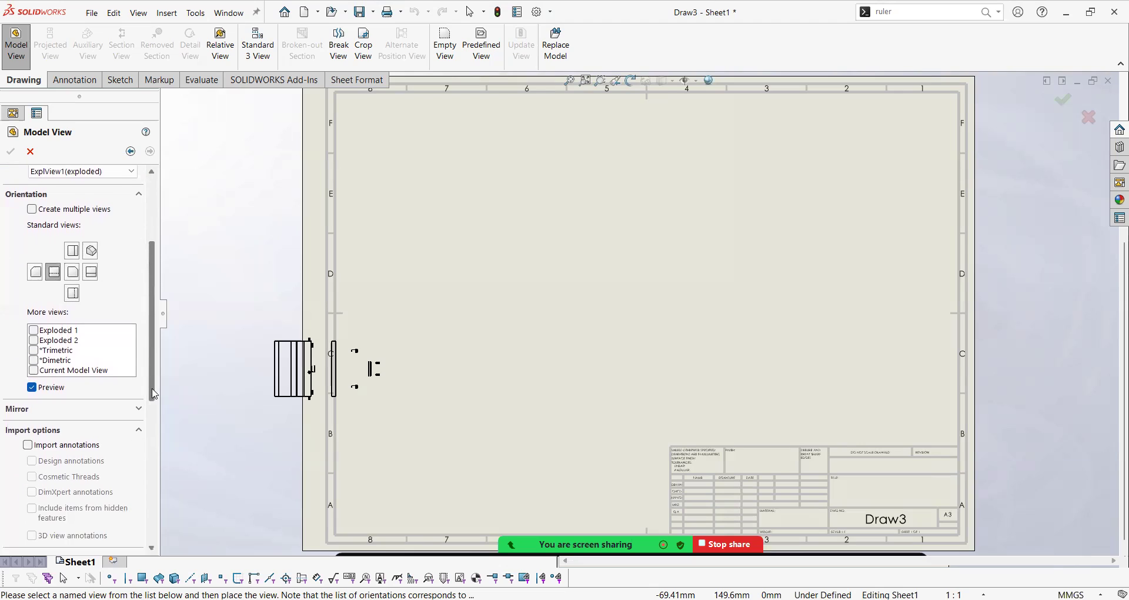
click(34, 340)
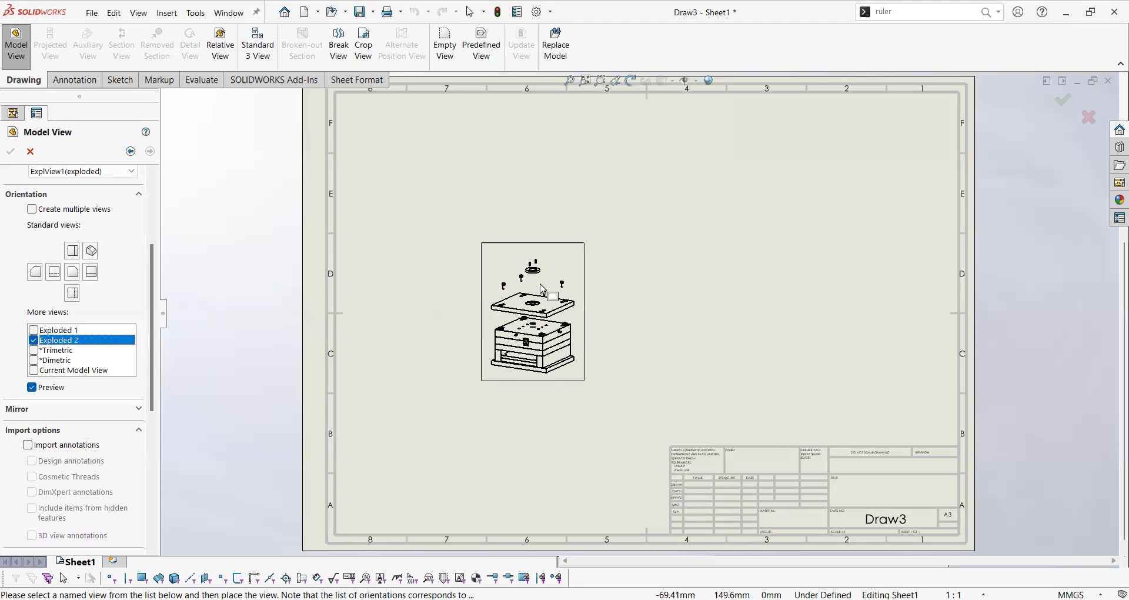
scroll(565, 321, down, 5)
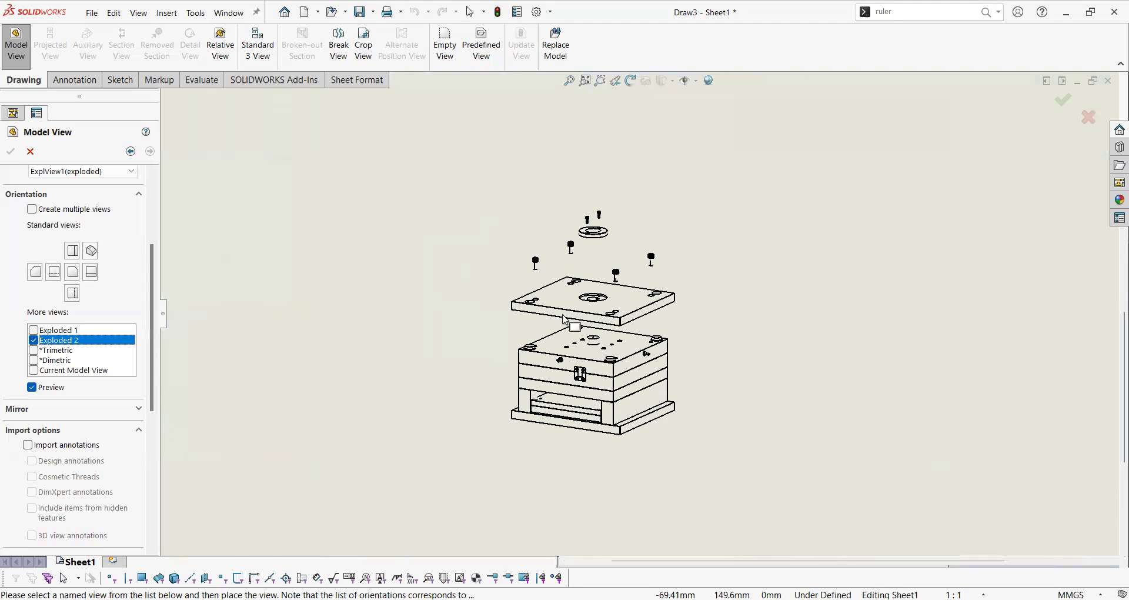
scroll(567, 309, up, 5)
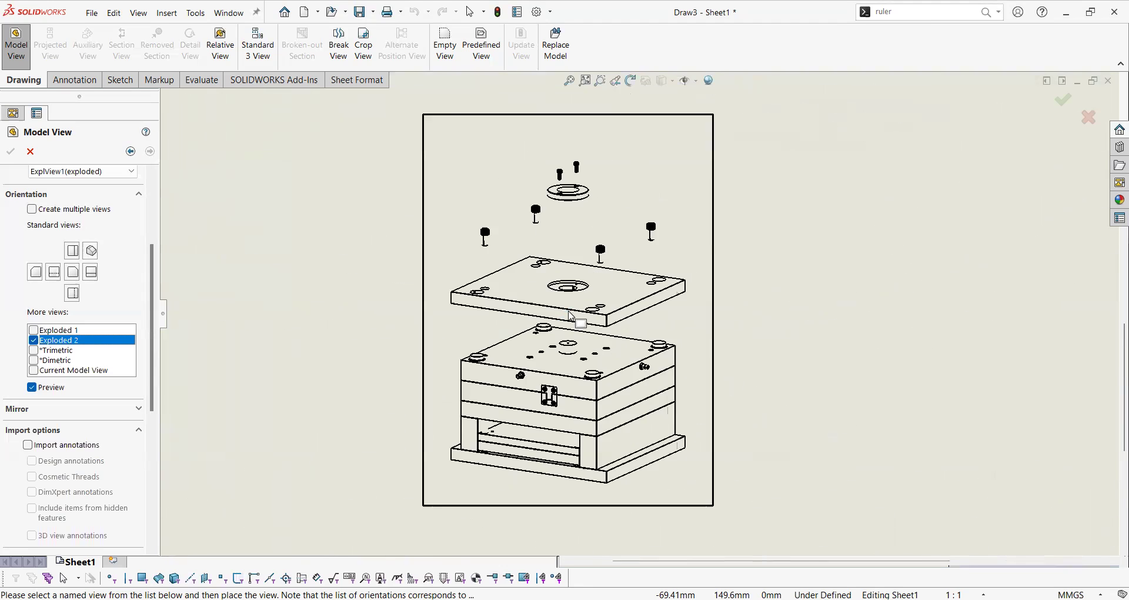
scroll(460, 360, up, 3)
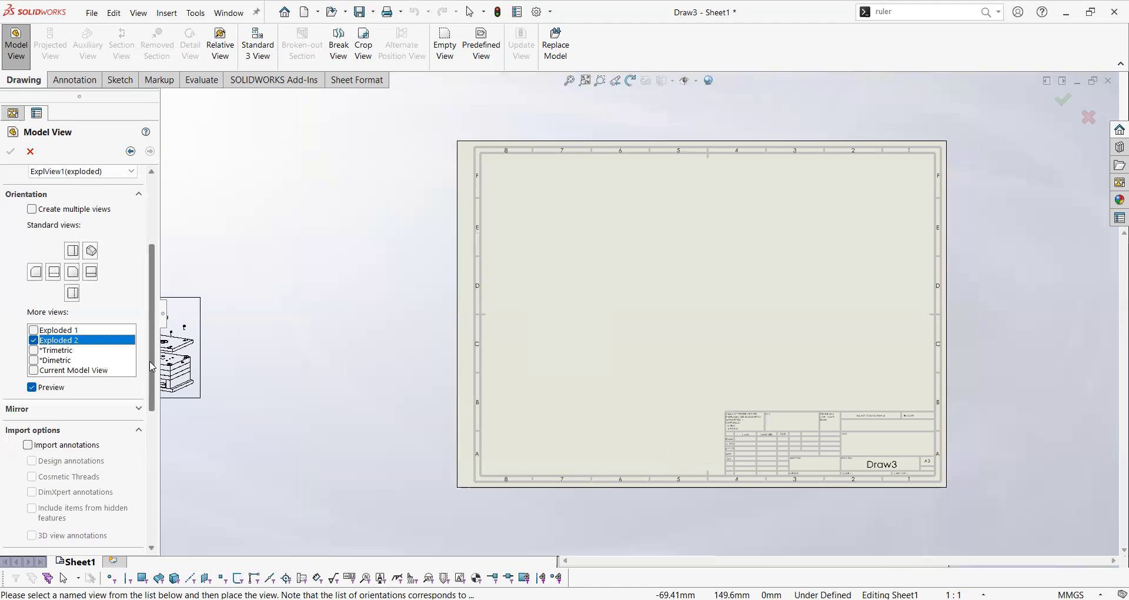
scroll(154, 386, down, 1)
scroll(154, 385, down, 5)
scroll(156, 383, up, 6)
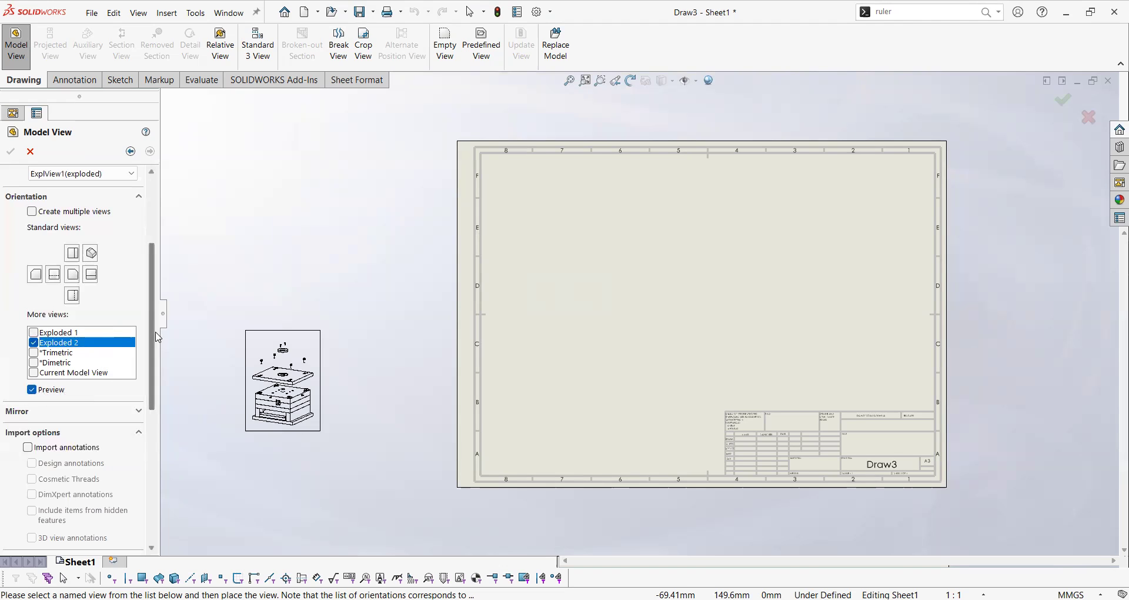
Set the view display style to wireframe after trying shaded and hidden-lines-visible
scroll(156, 341, down, 3)
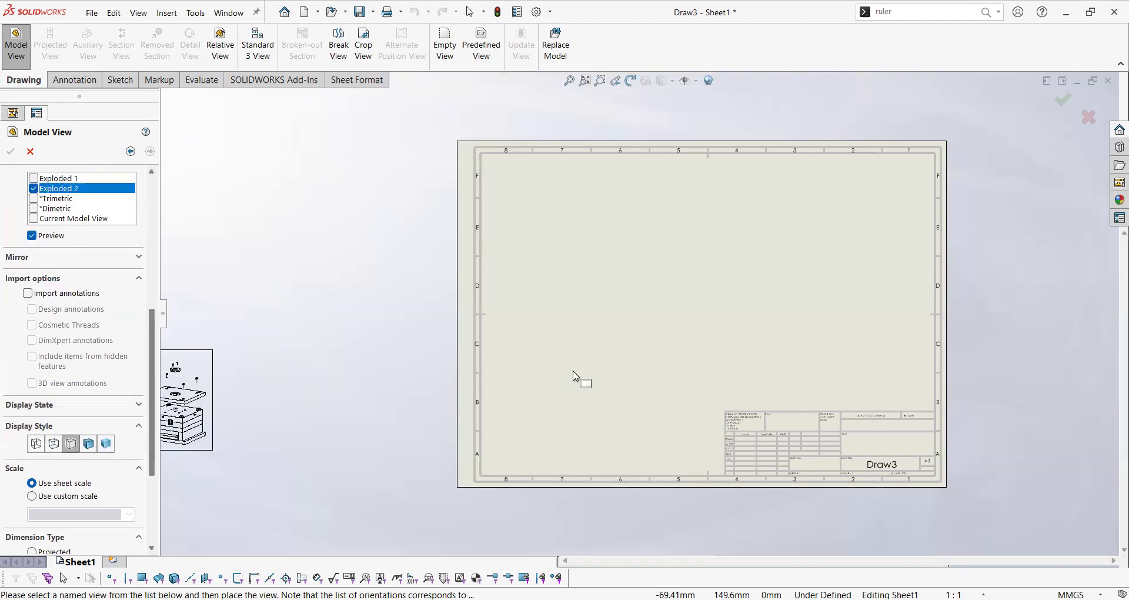
scroll(589, 377, down, 2)
scroll(582, 376, down, 1)
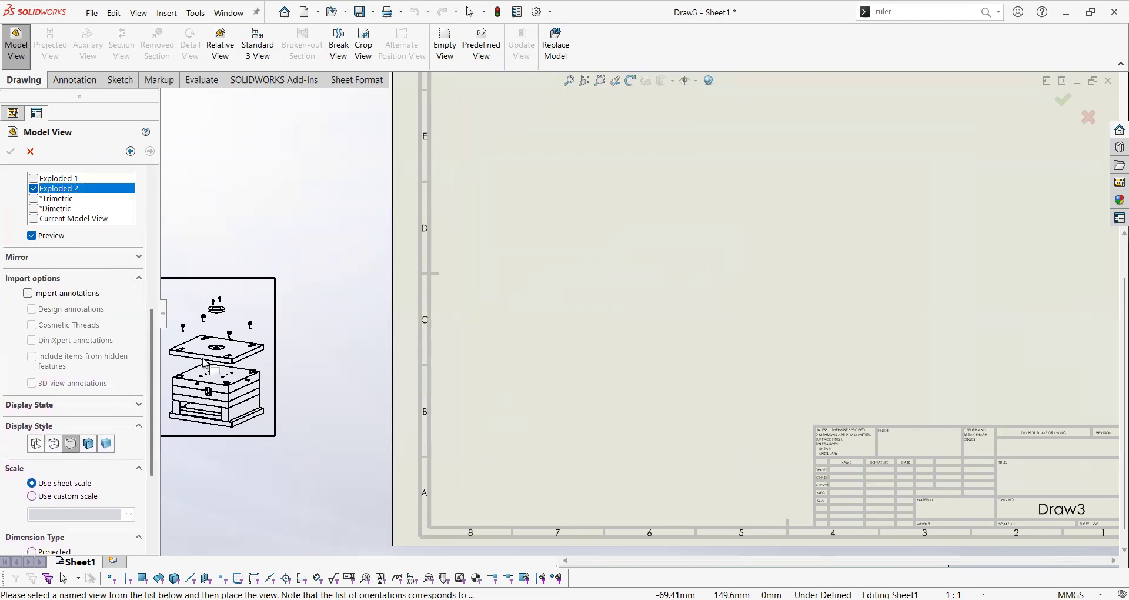
scroll(17, 286, down, 3)
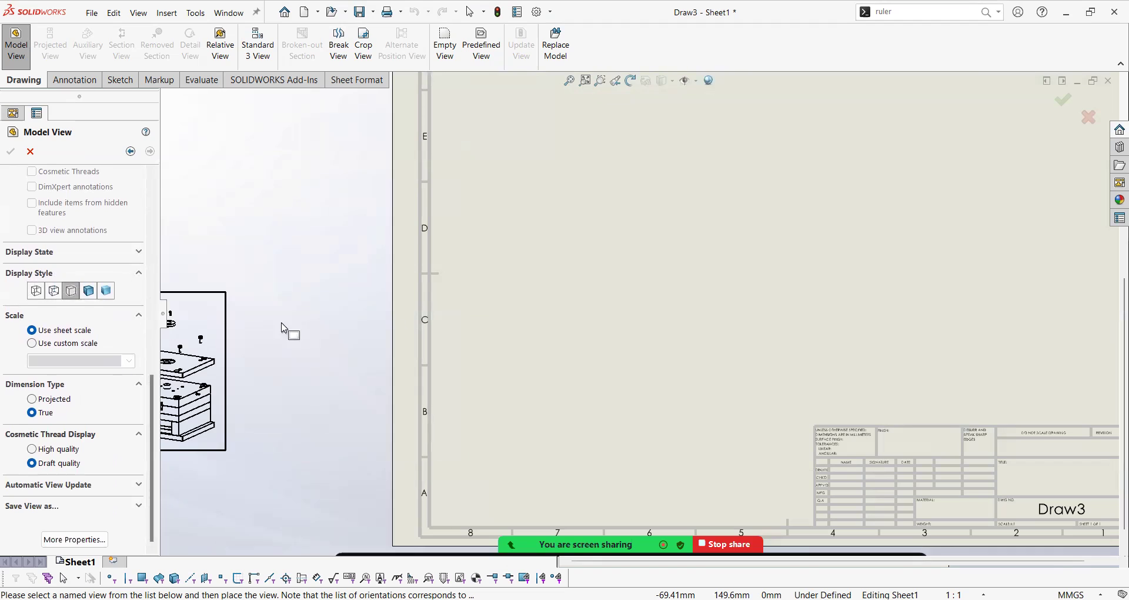
click(95, 291)
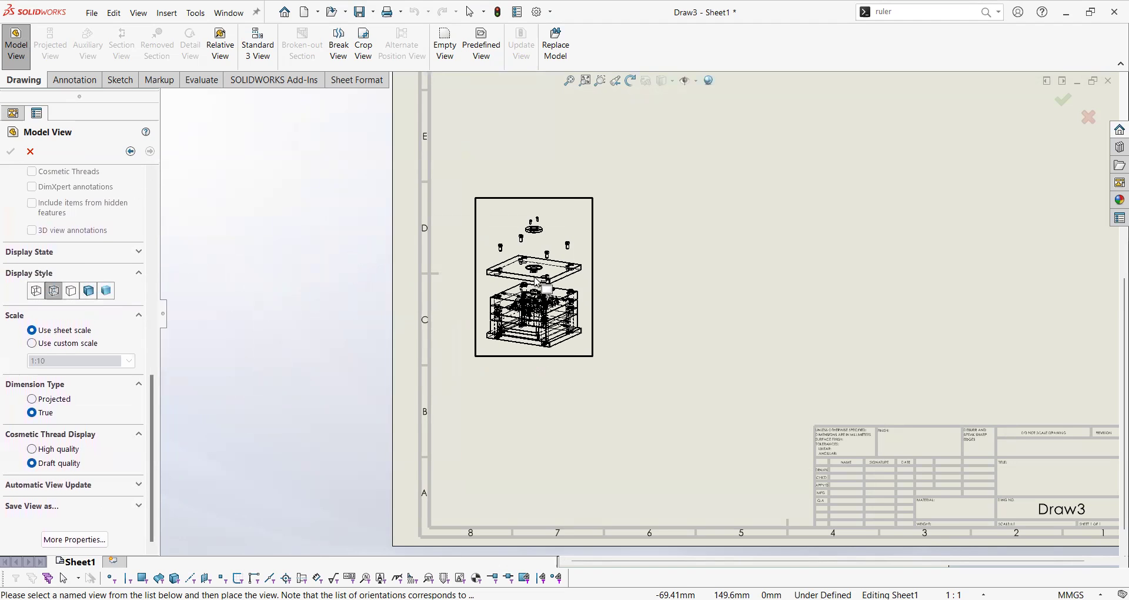
click(54, 290)
click(37, 291)
scroll(527, 299, down, 6)
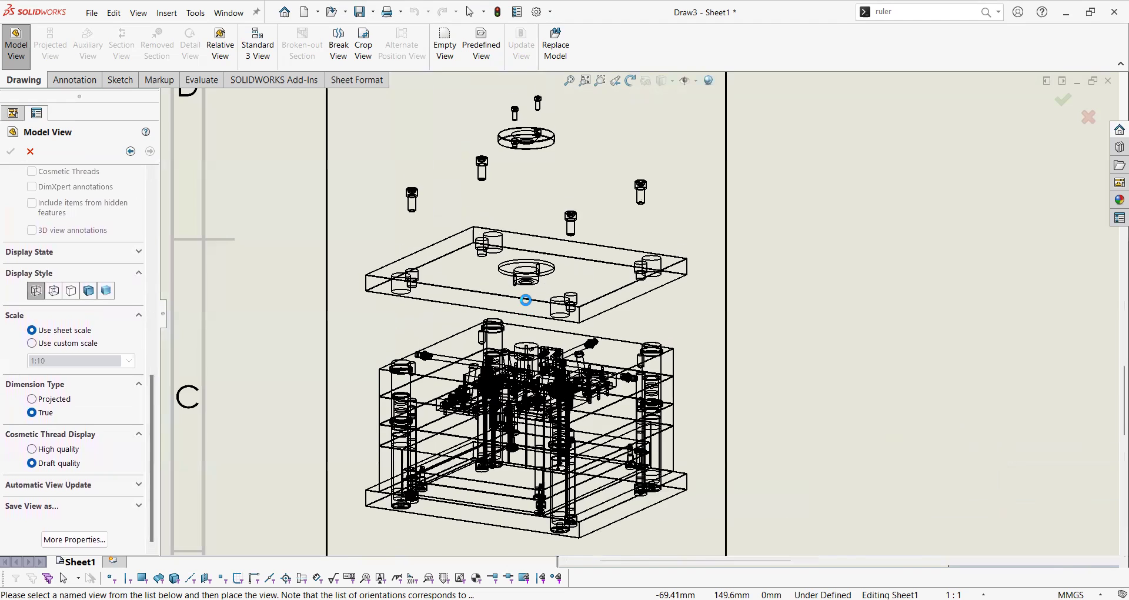
scroll(527, 300, up, 8)
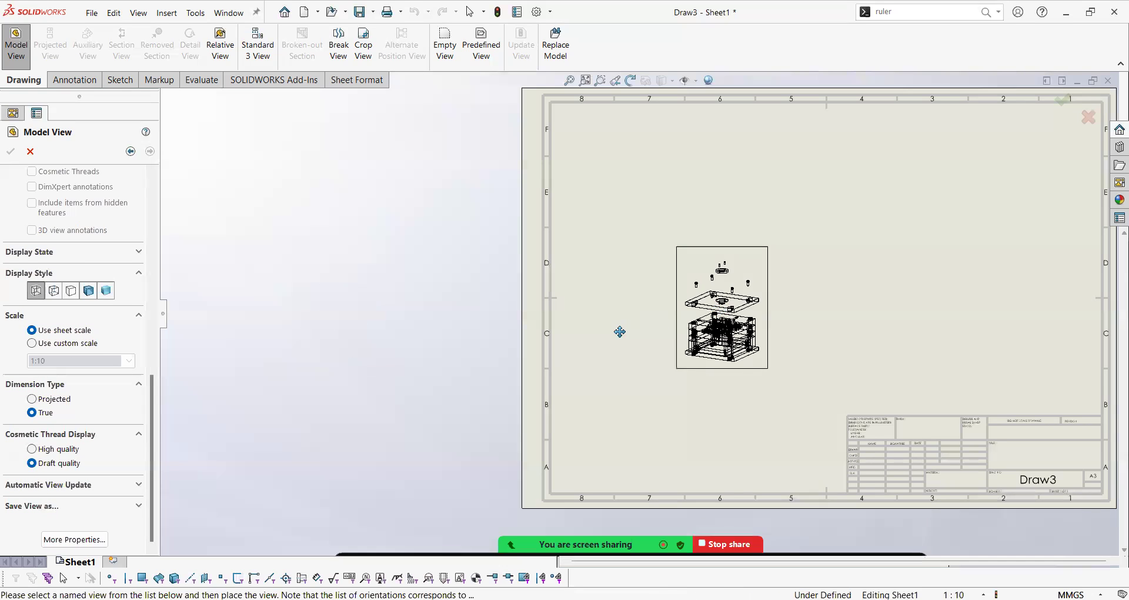
click(721, 320)
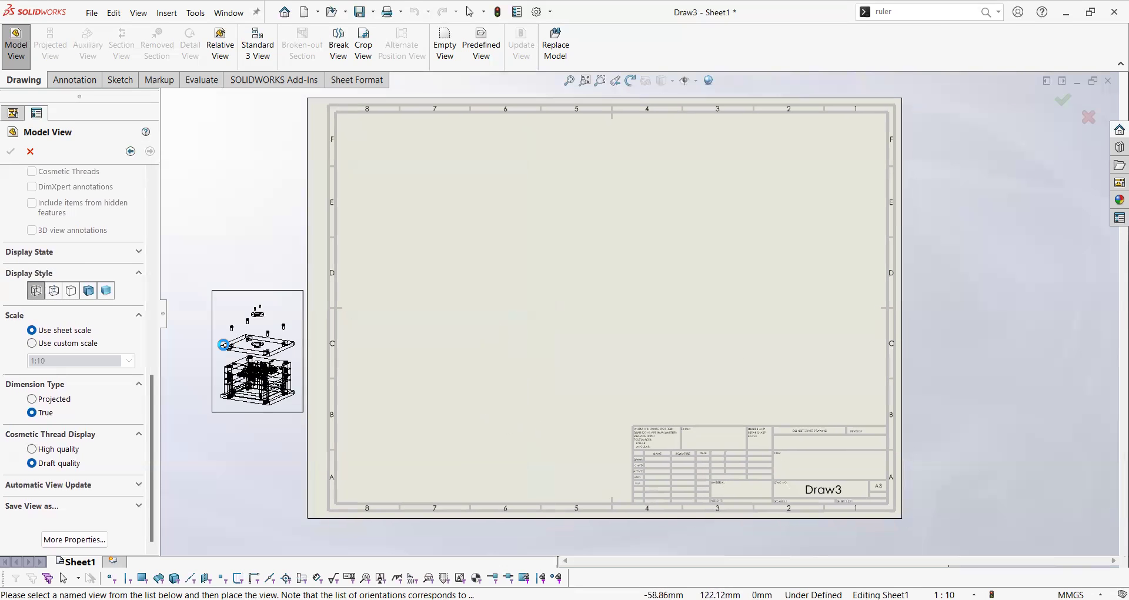
Give the view a custom 1:5 scale after briefly trying 1:2
click(67, 347)
click(129, 360)
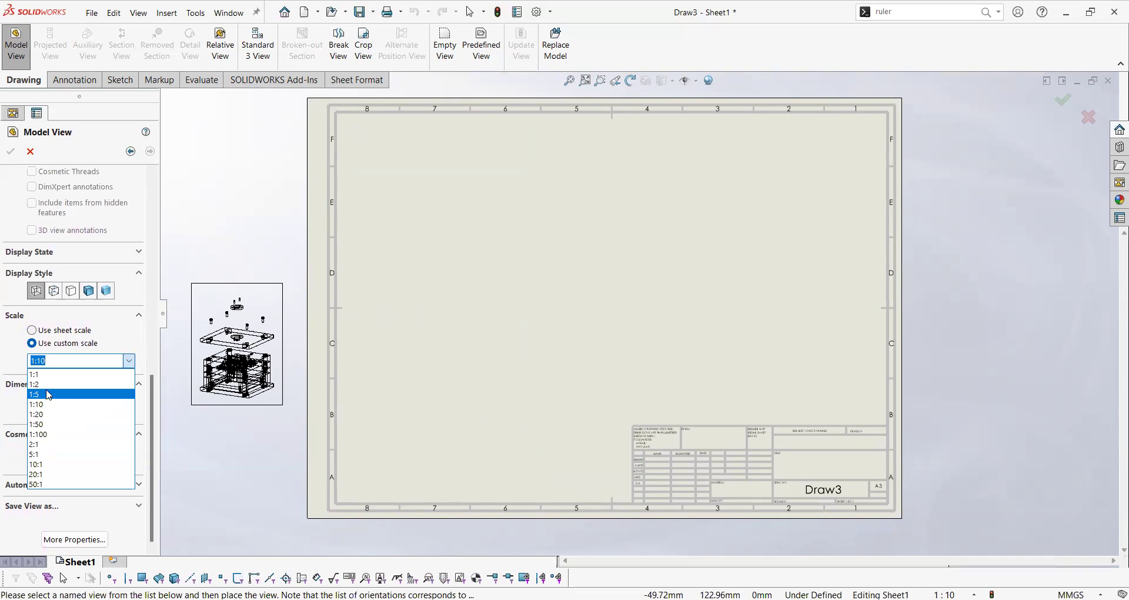
click(45, 386)
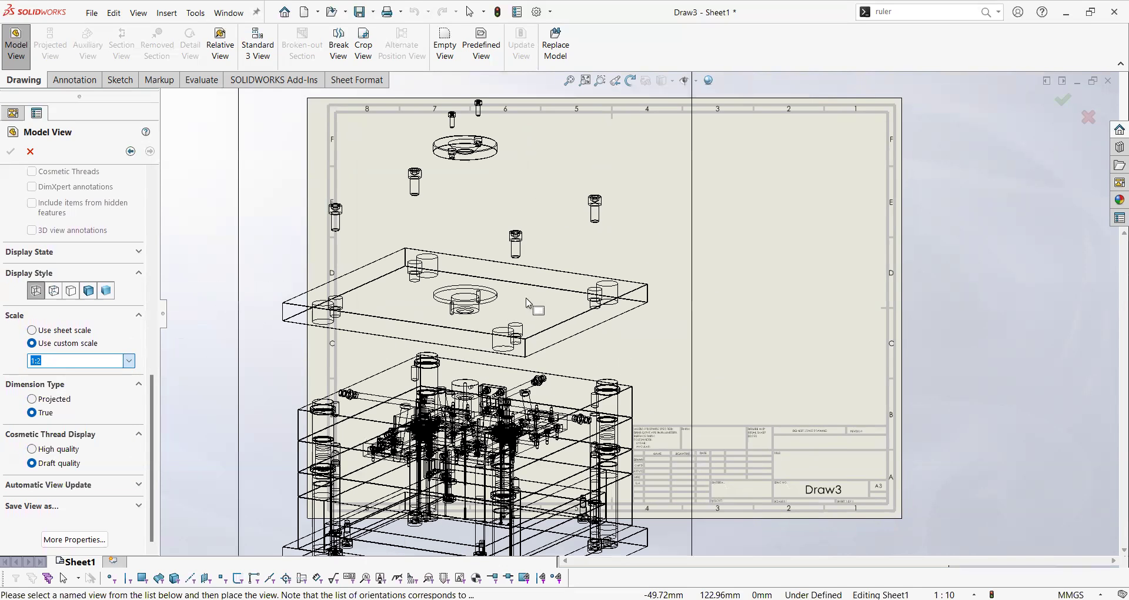
click(60, 360)
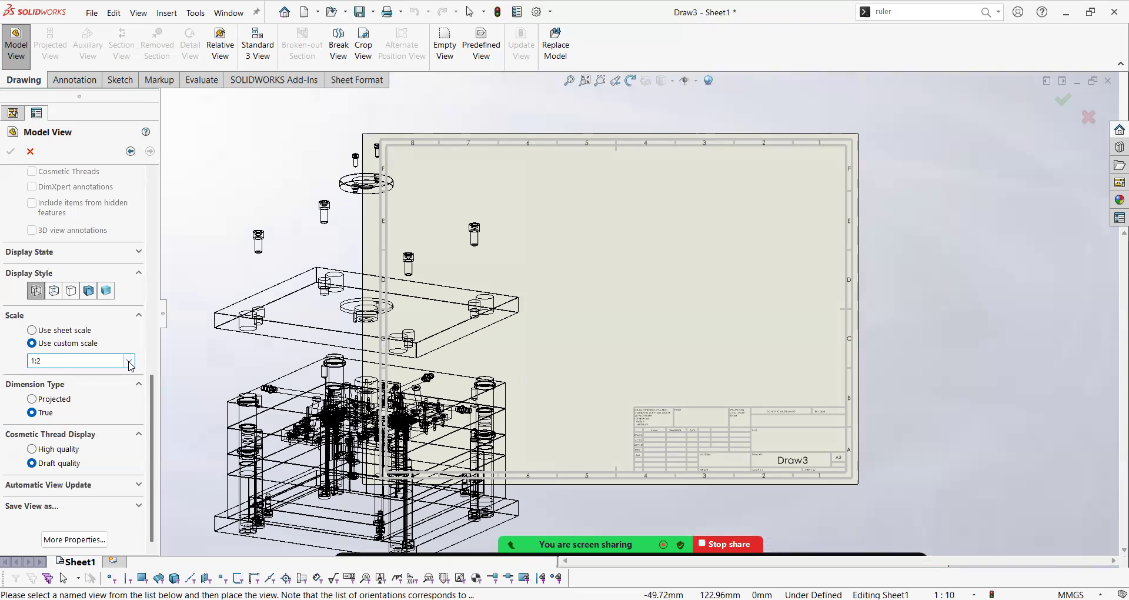
click(129, 361)
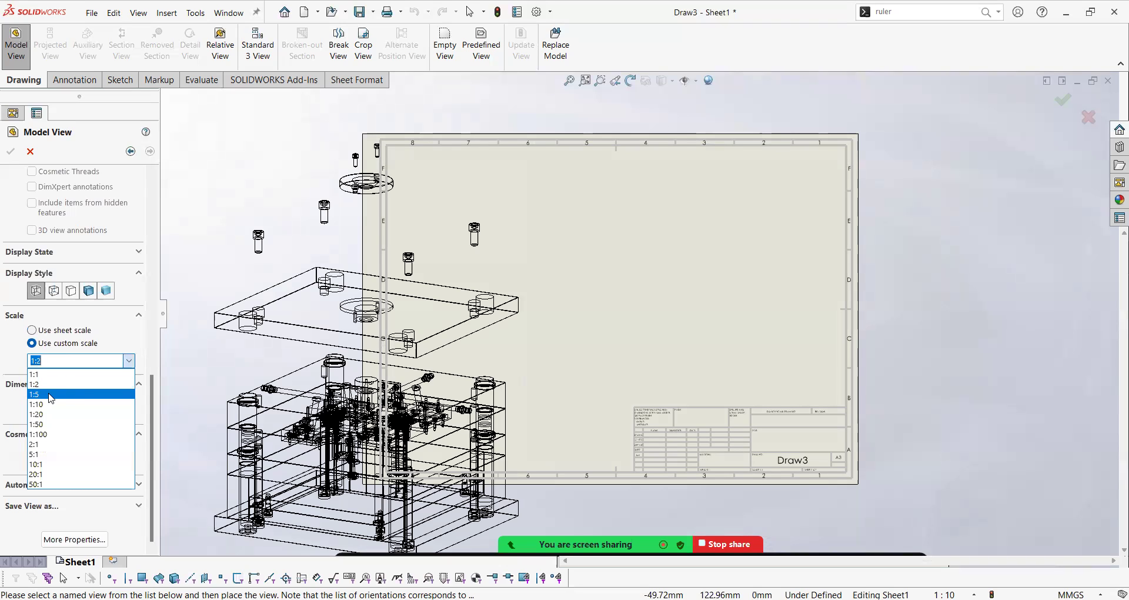
click(50, 394)
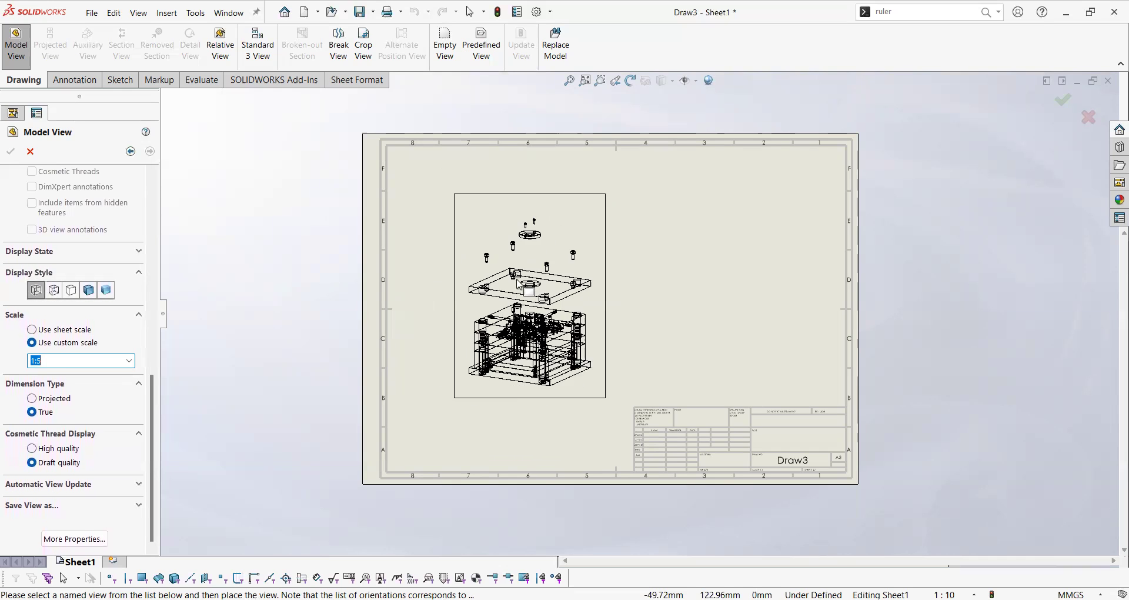
Place the exploded view on the sheet and close Drawing View1
click(517, 302)
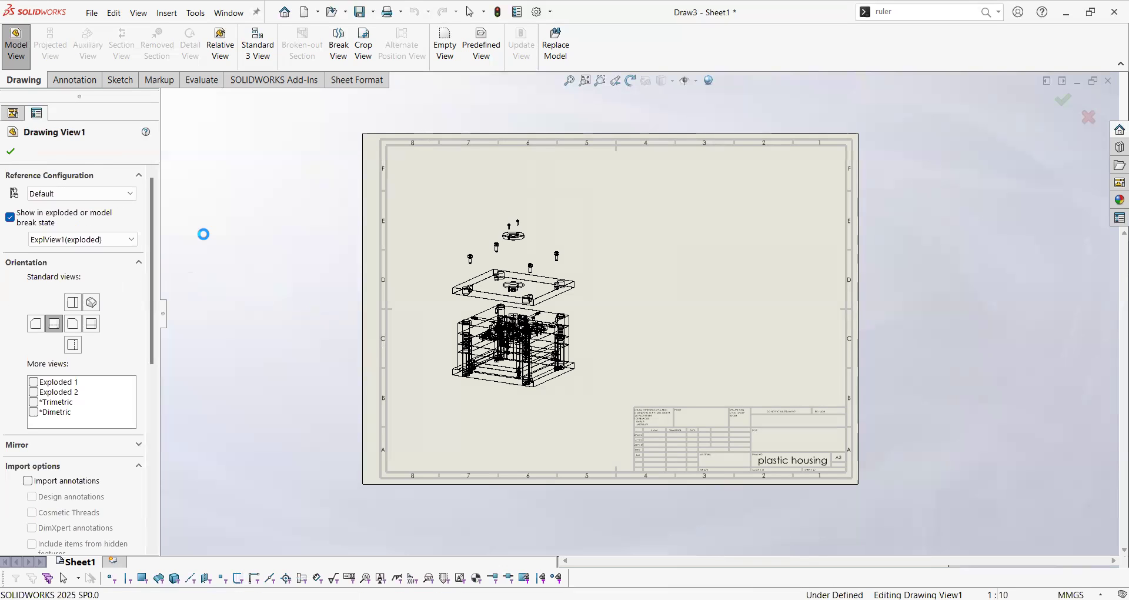
scroll(605, 304, down, 3)
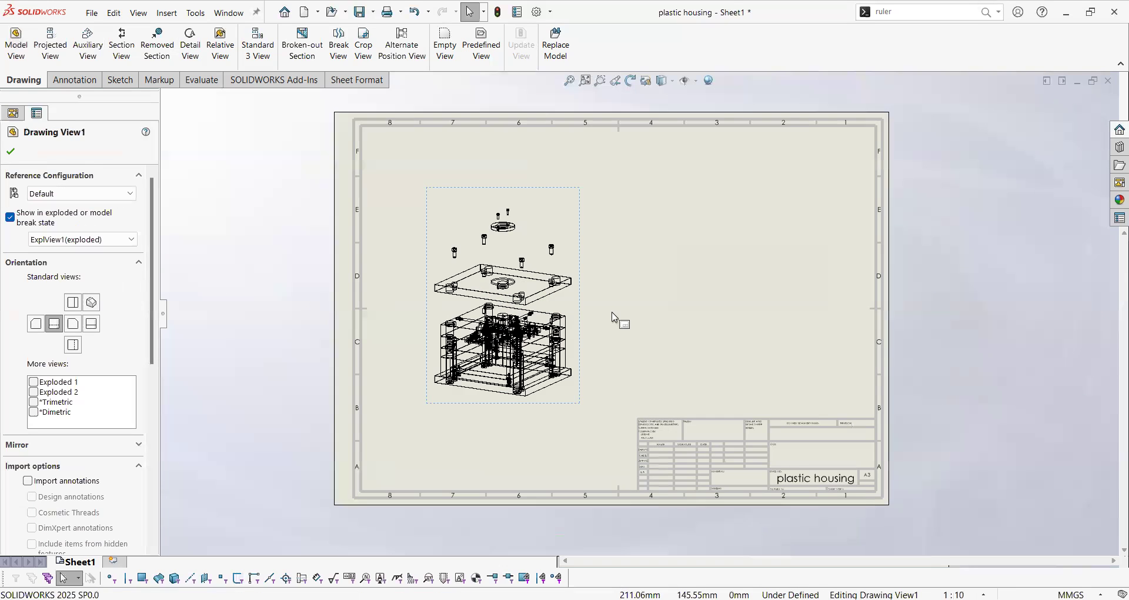
click(597, 255)
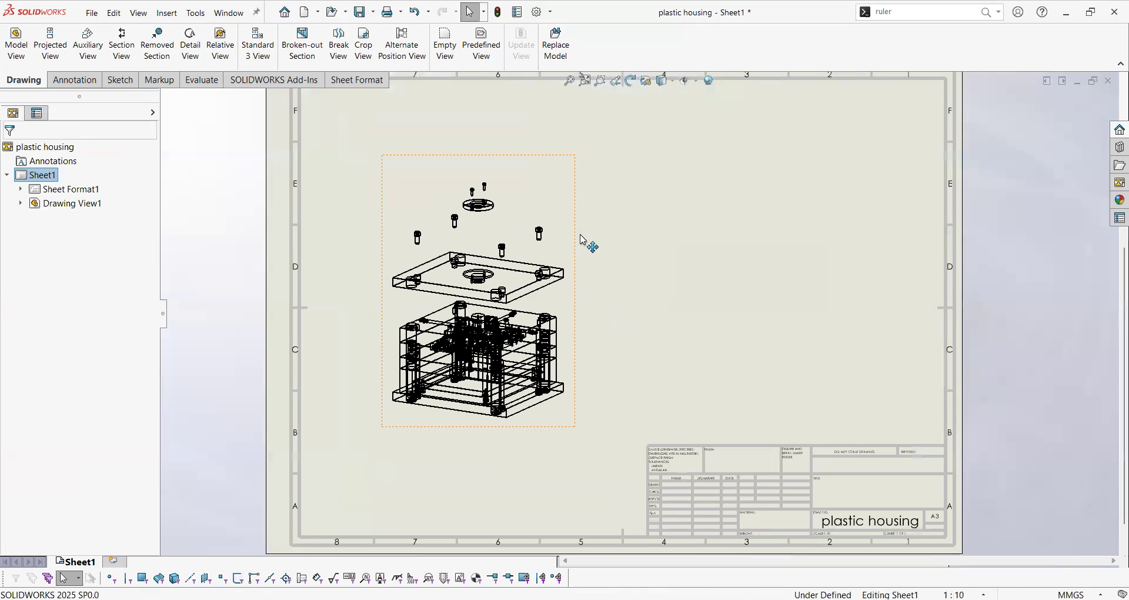
Drag the exploded view toward the upper left of the A3 sheet
scroll(629, 252, up, 3)
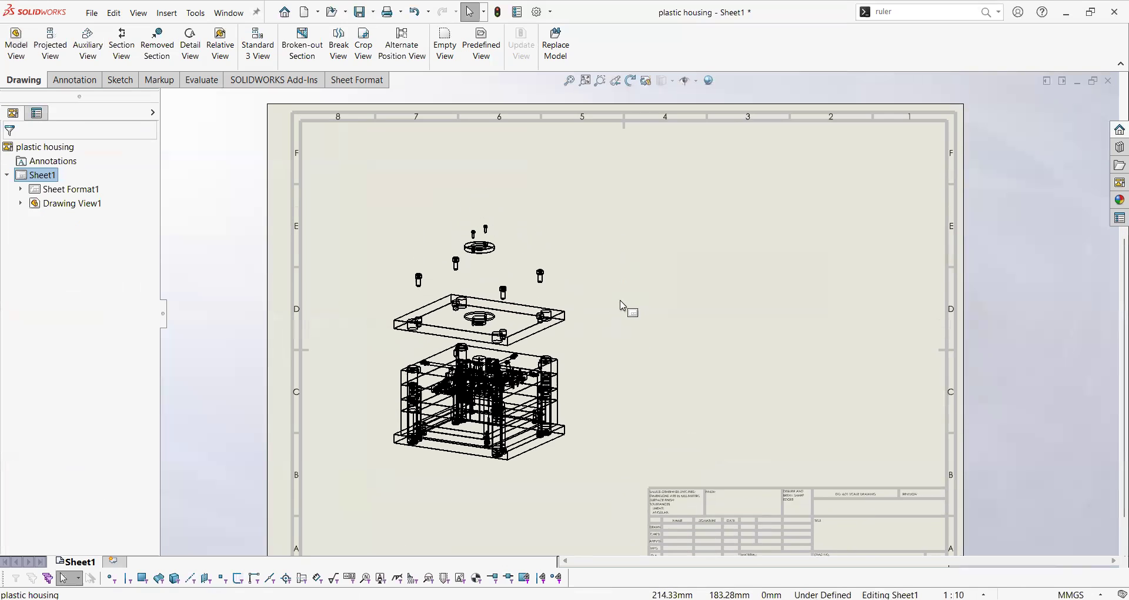
scroll(597, 335, down, 2)
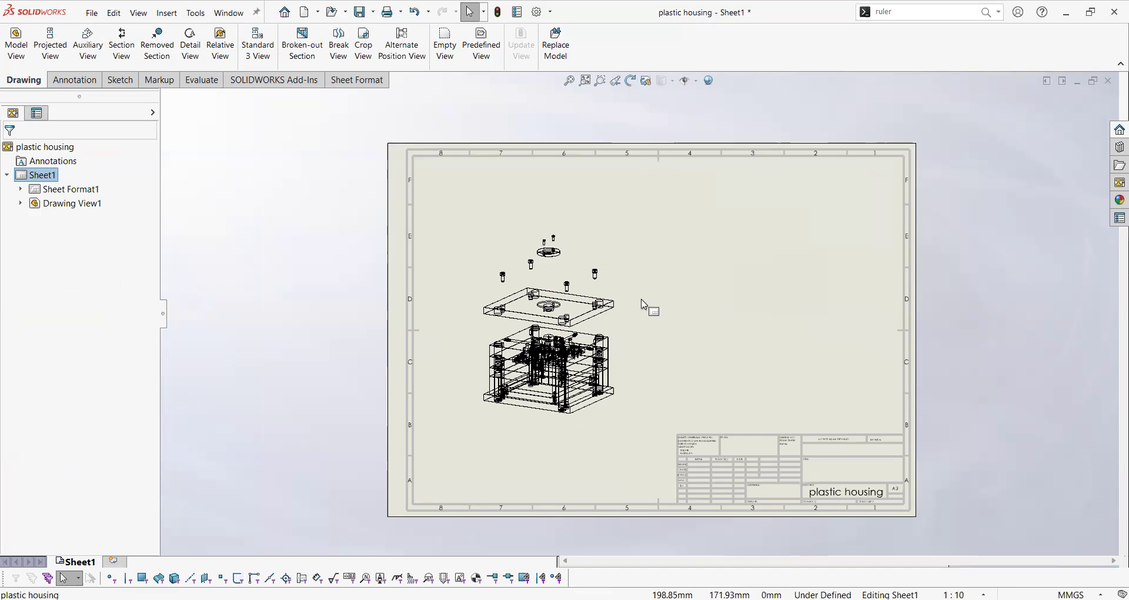
scroll(649, 303, down, 1)
scroll(649, 304, up, 1)
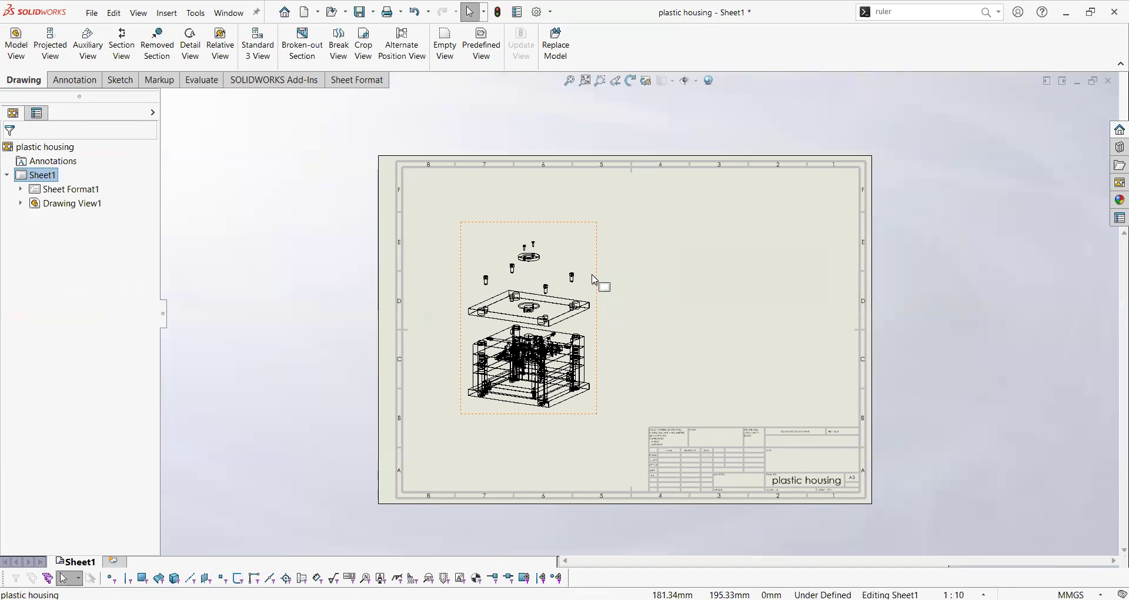
mouse_move(605, 291)
mouse_down()
mouse_move(681, 252)
mouse_move(749, 315)
mouse_move(560, 302)
mouse_move(645, 227)
mouse_move(553, 350)
mouse_move(552, 219)
mouse_up()
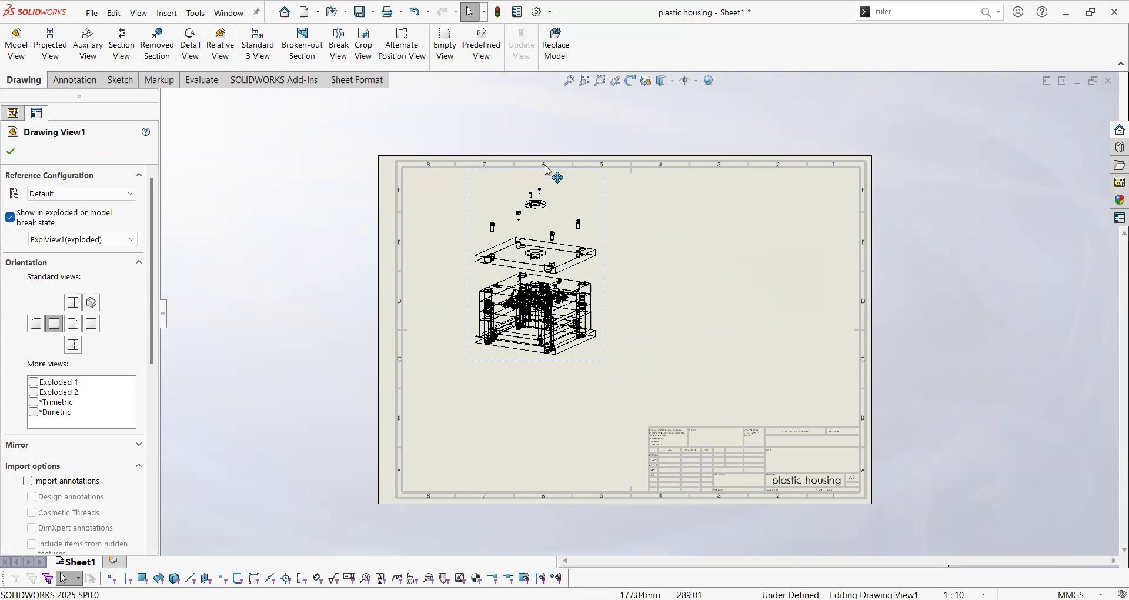
click(638, 213)
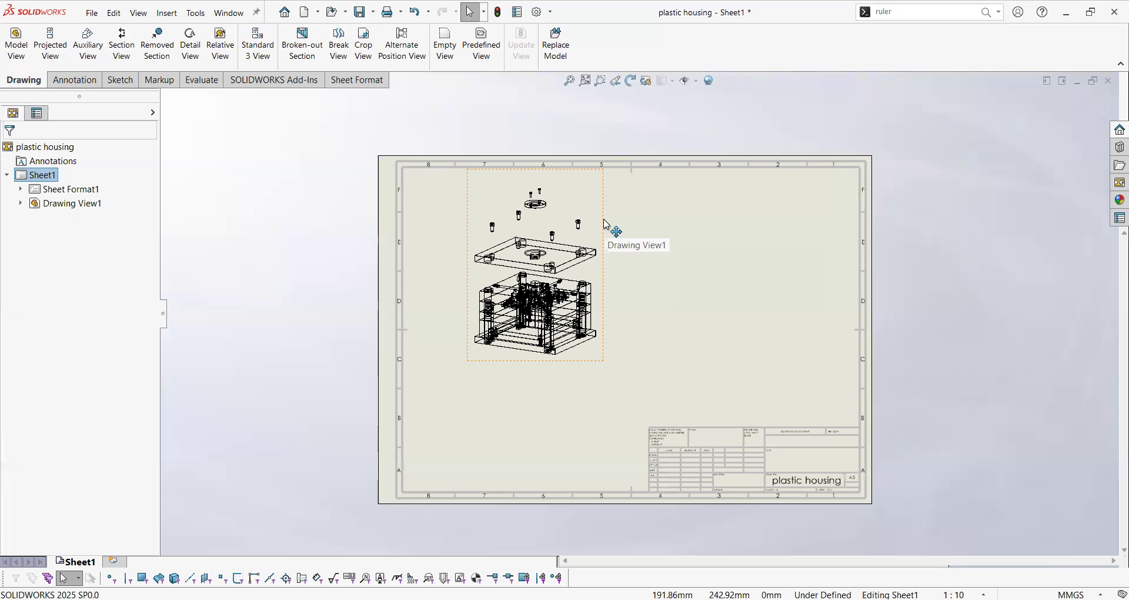
mouse_move(608, 225)
mouse_down()
mouse_move(600, 335)
mouse_move(608, 277)
mouse_move(570, 249)
mouse_move(584, 242)
mouse_up()
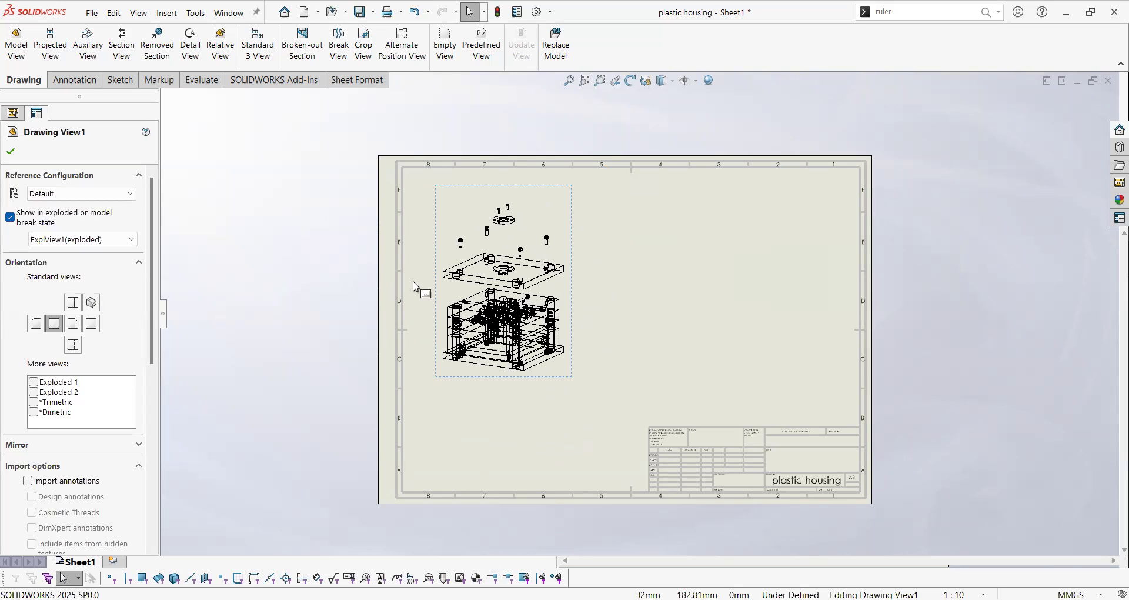
Nudge the exploded view slightly lower on the sheet
drag(153, 294, 167, 467)
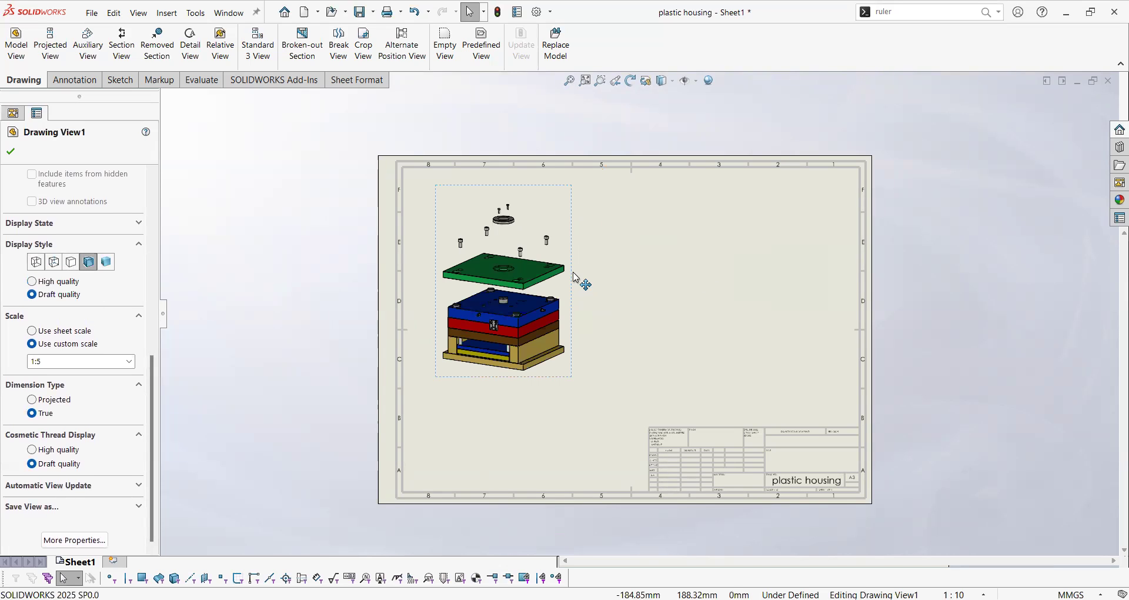
drag(577, 277, 578, 305)
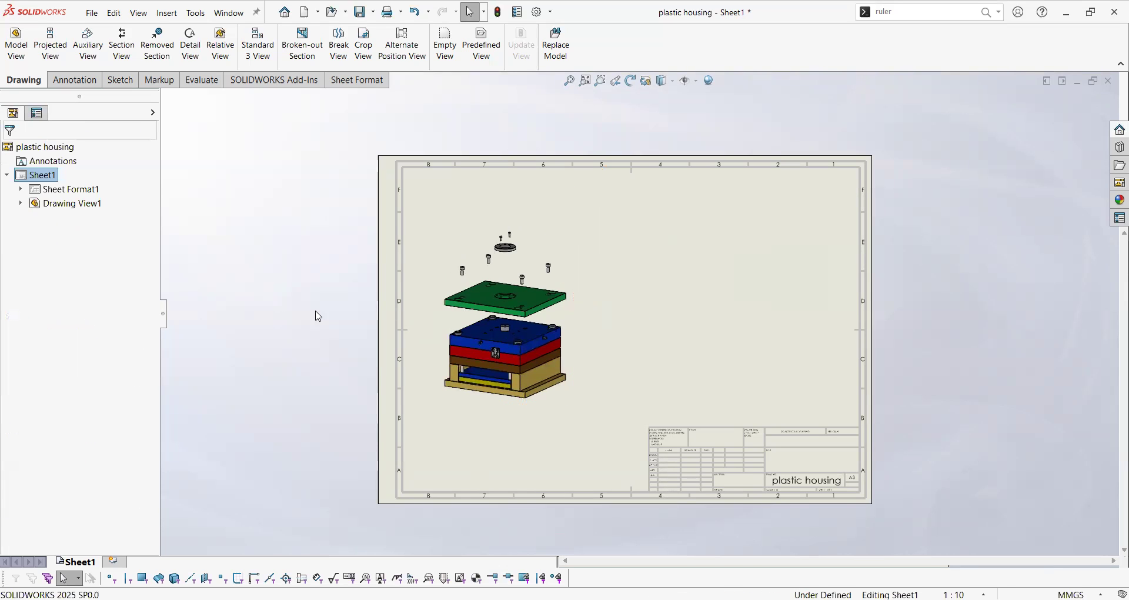
scroll(520, 324, down, 10)
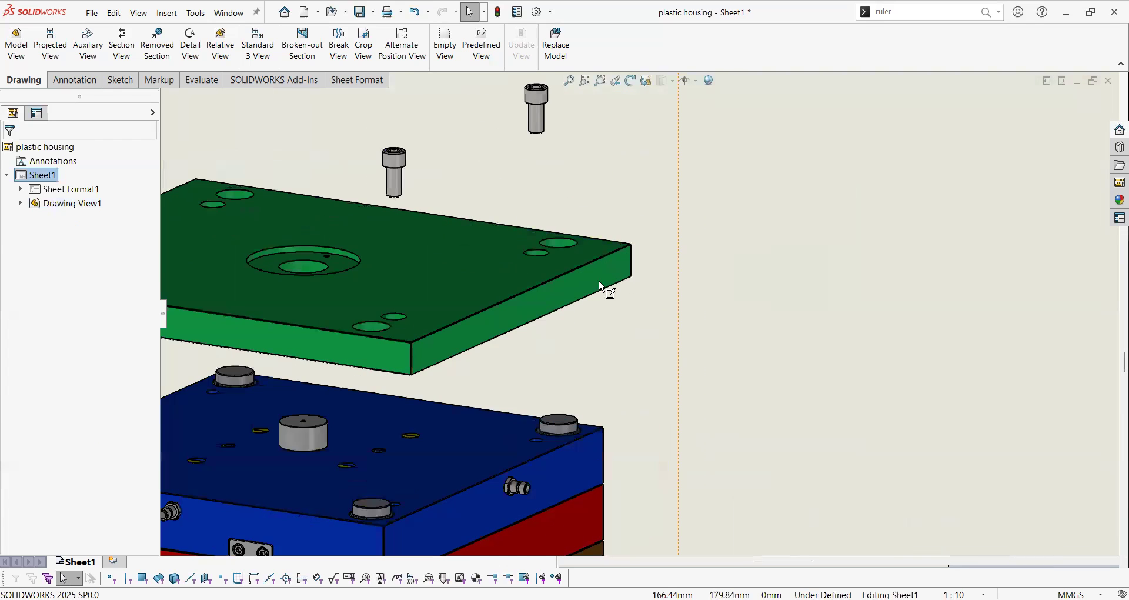
scroll(601, 286, down, 6)
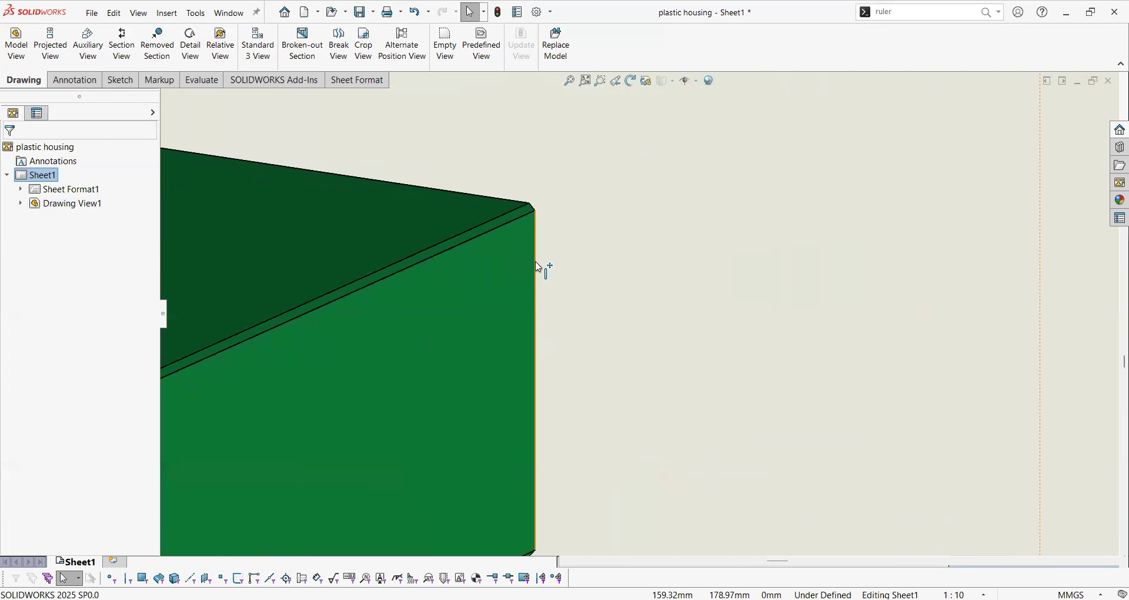
scroll(607, 271, up, 1)
Switch Drawing View1 to Shaded With Edges display and review the sheet
click(607, 272)
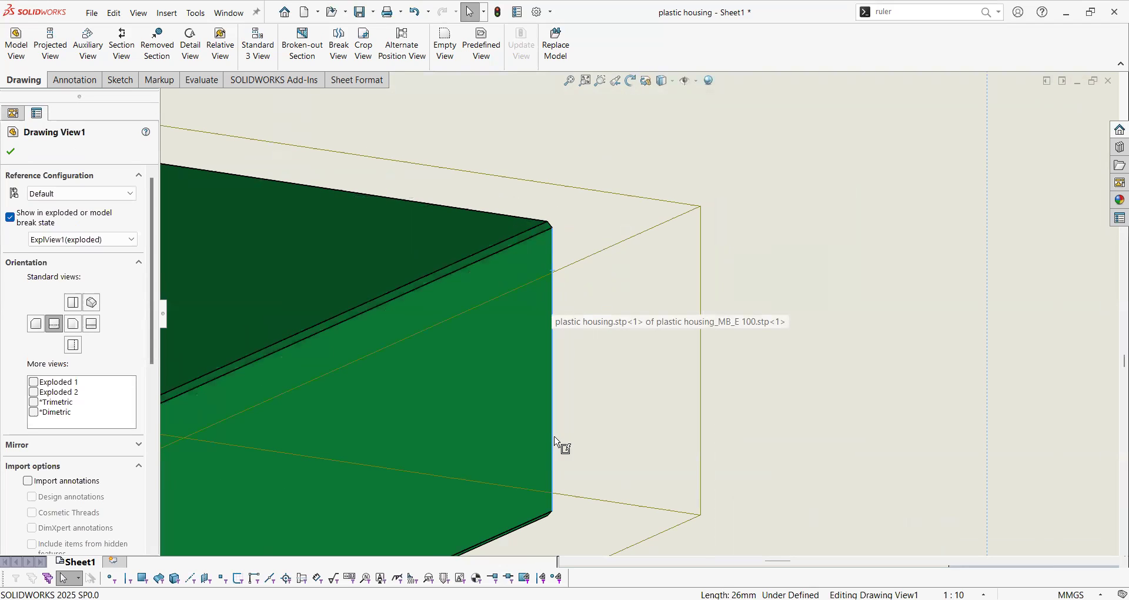
scroll(576, 315, up, 2)
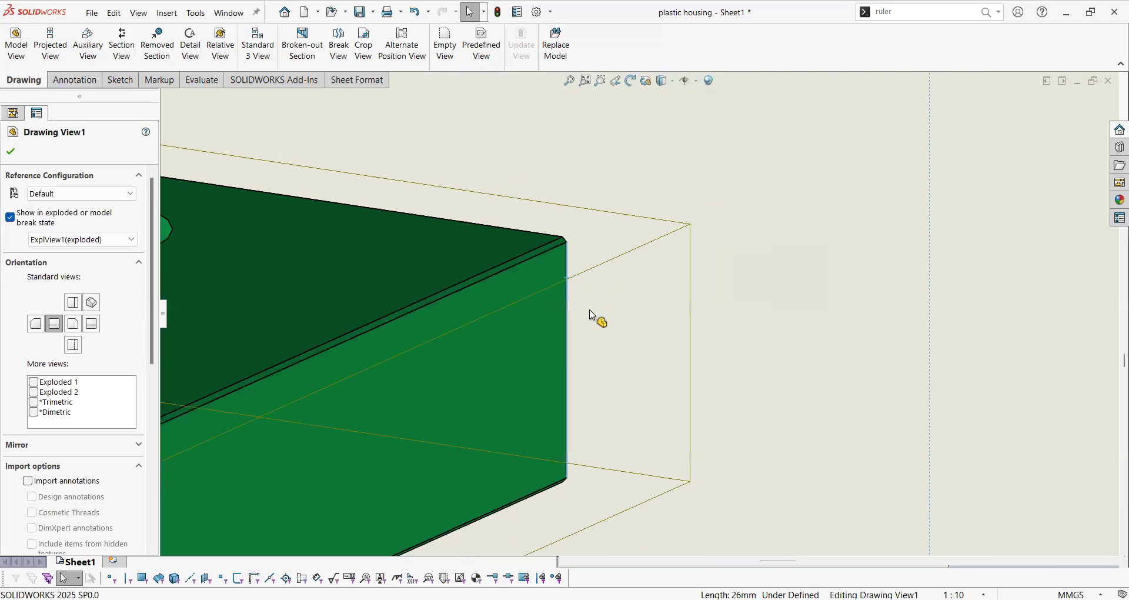
scroll(794, 346, up, 1)
click(731, 345)
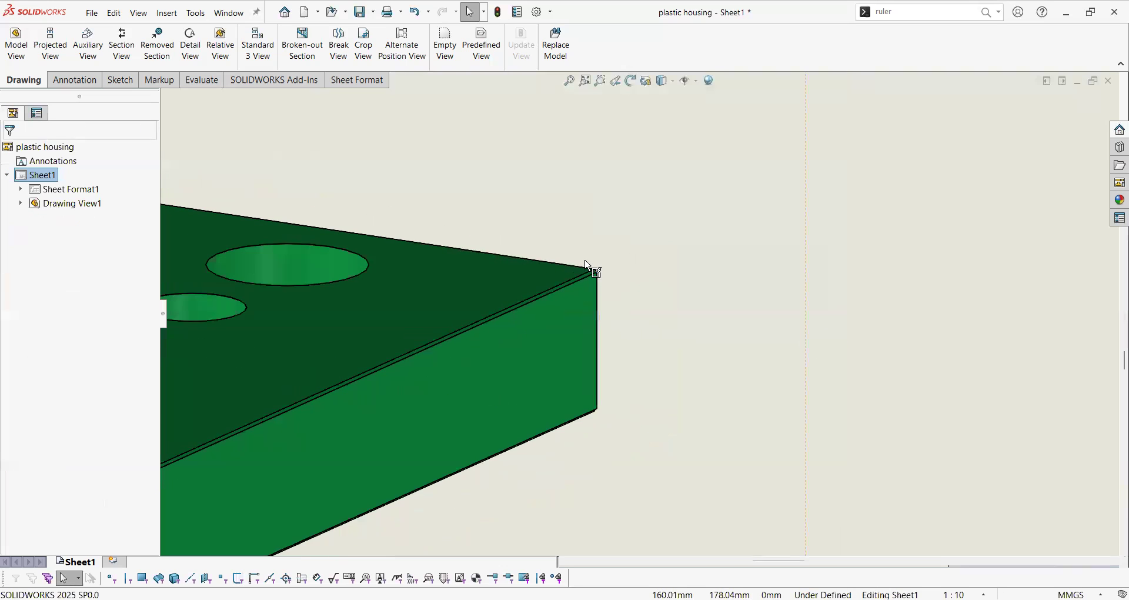
scroll(632, 370, up, 3)
scroll(610, 318, down, 6)
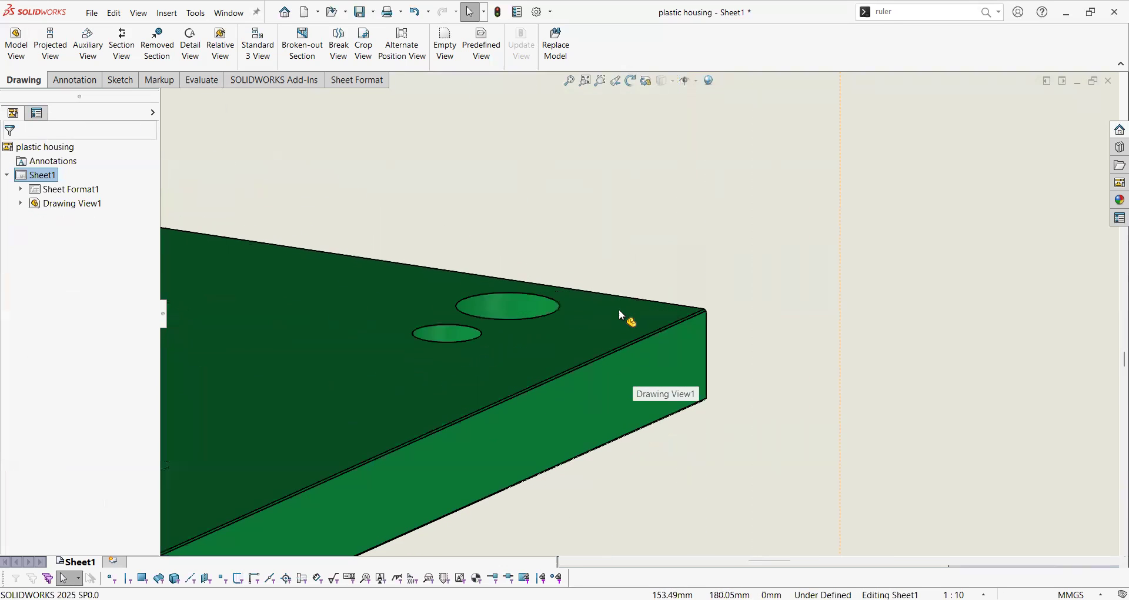
scroll(683, 235, down, 1)
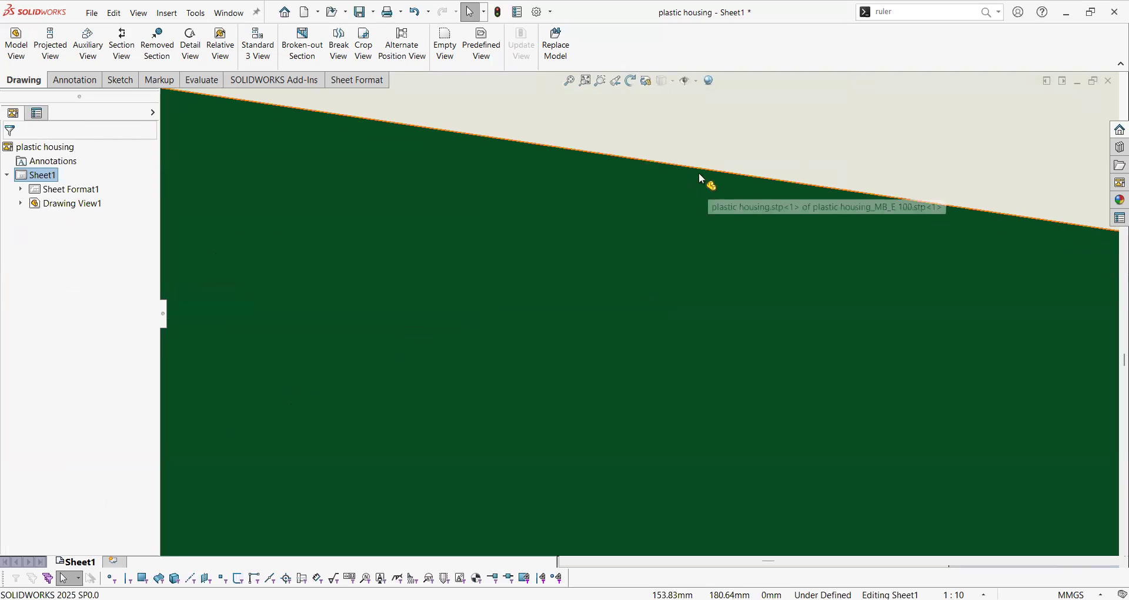
scroll(819, 244, up, 4)
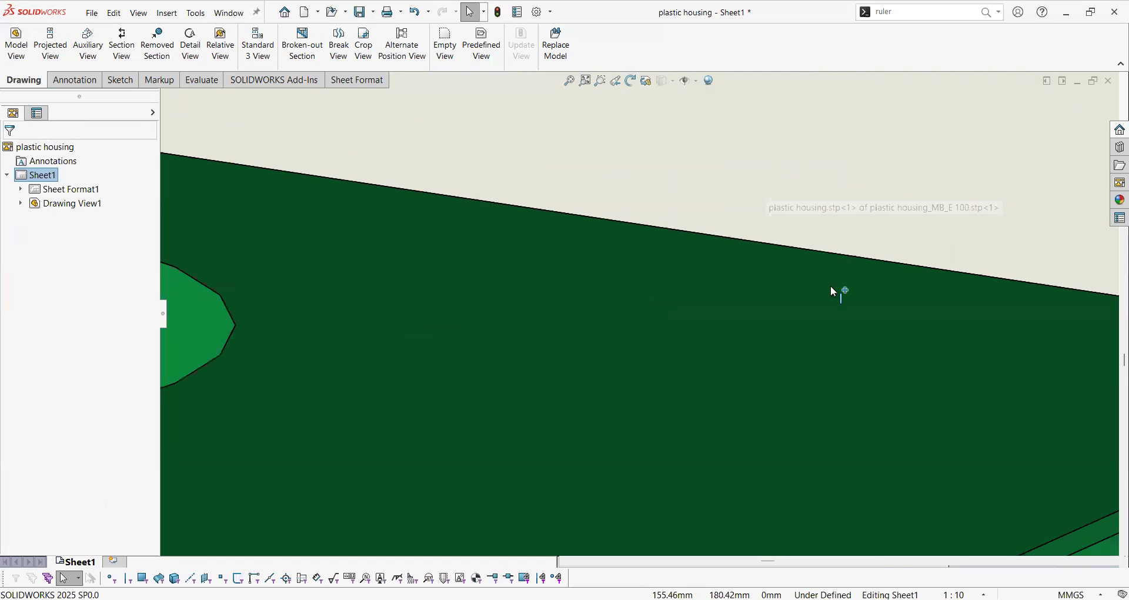
scroll(823, 316, up, 6)
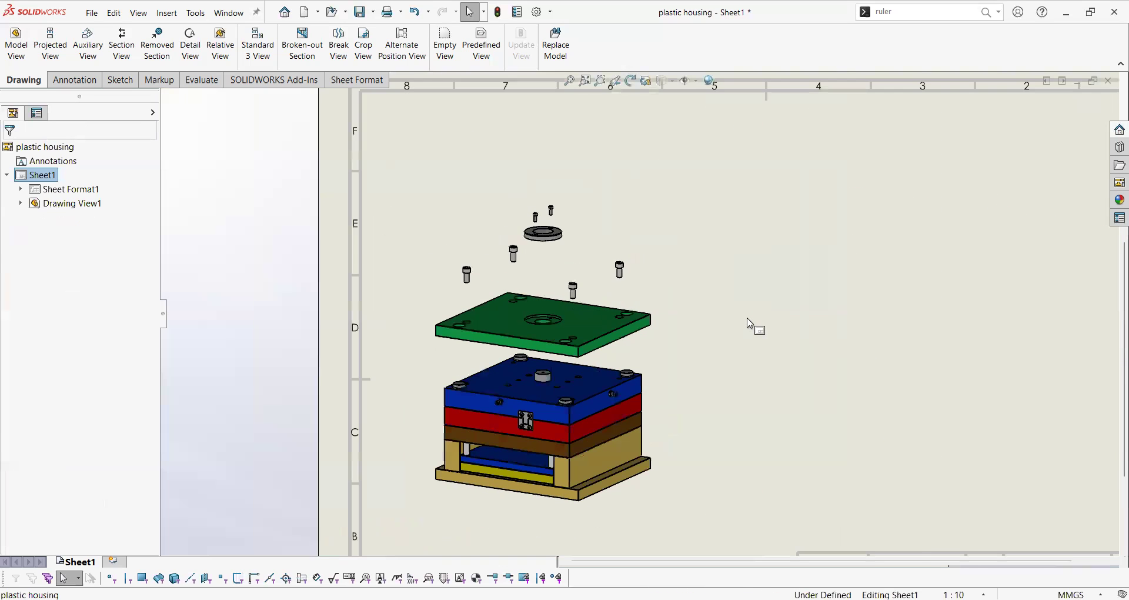
scroll(749, 323, up, 2)
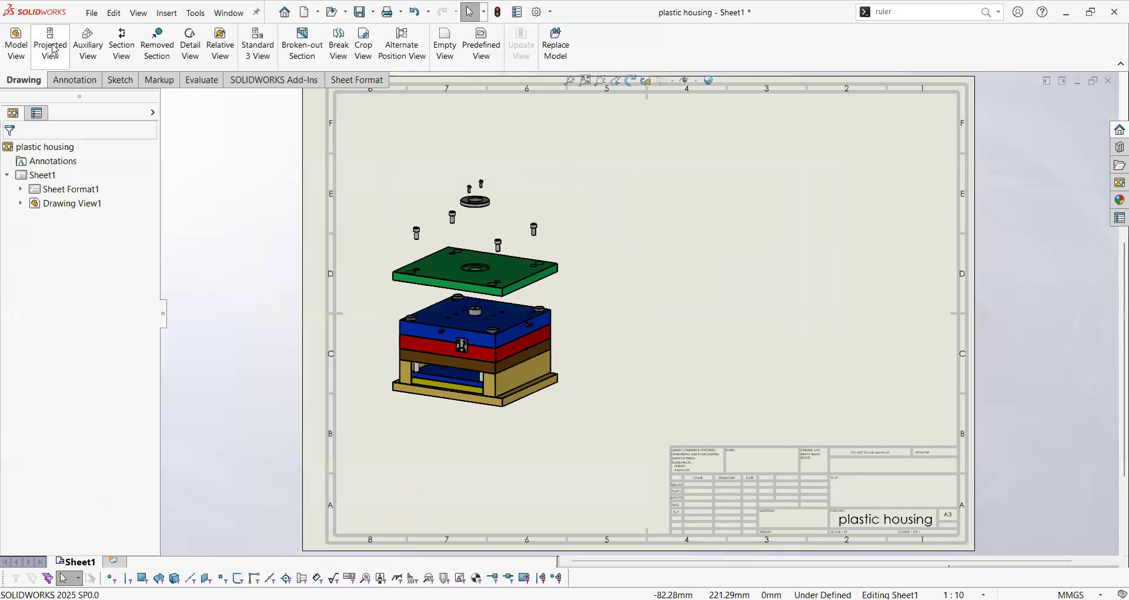
Start another model view using the plastic housing assembly
click(15, 52)
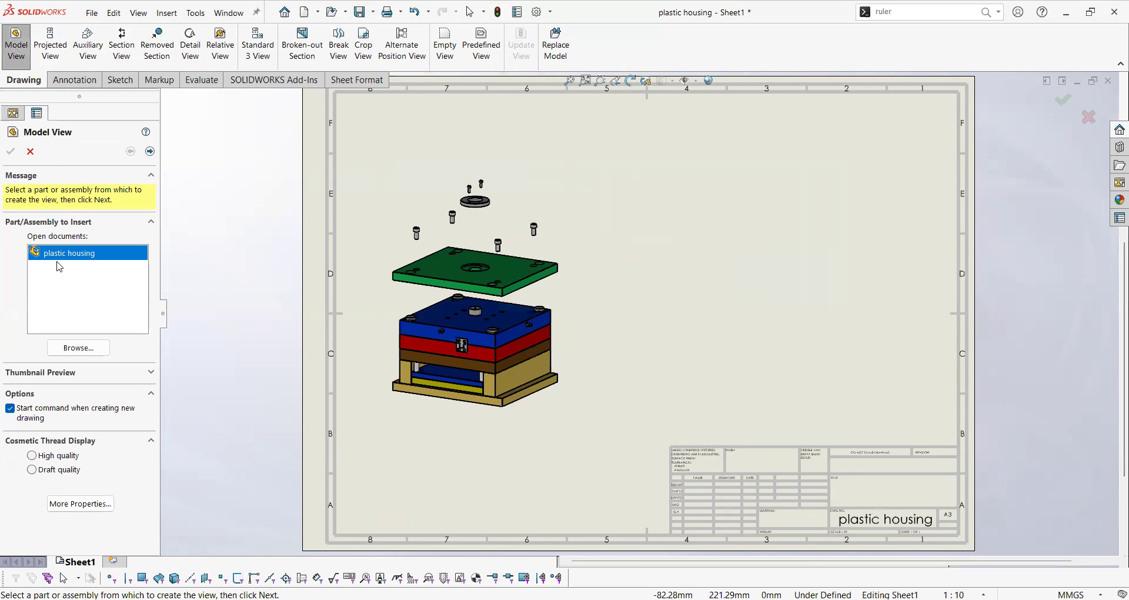
double_click(58, 254)
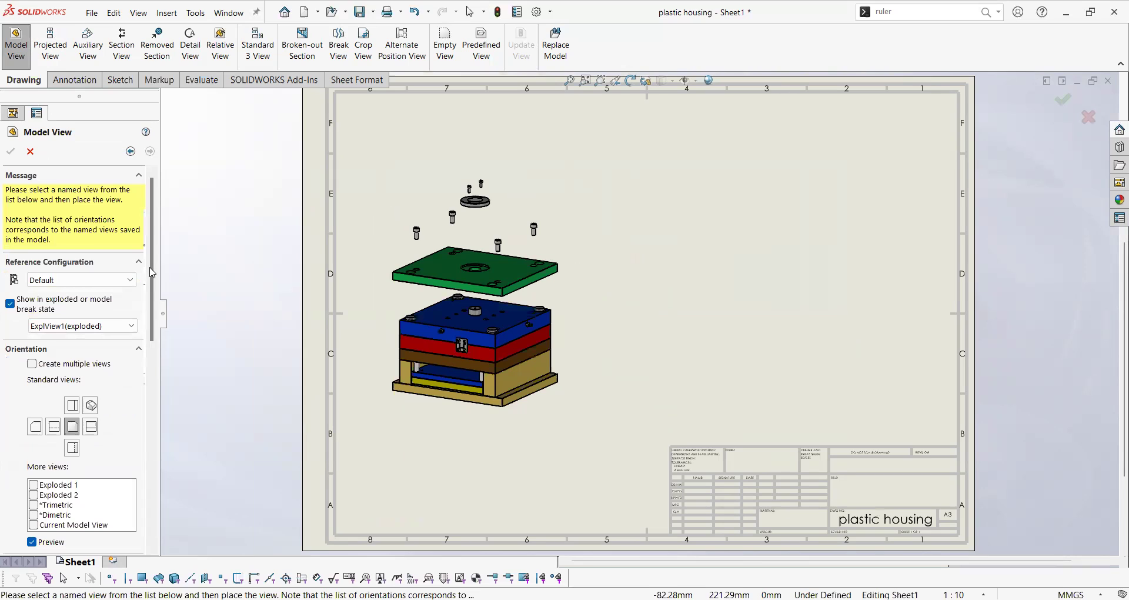
drag(152, 273, 82, 411)
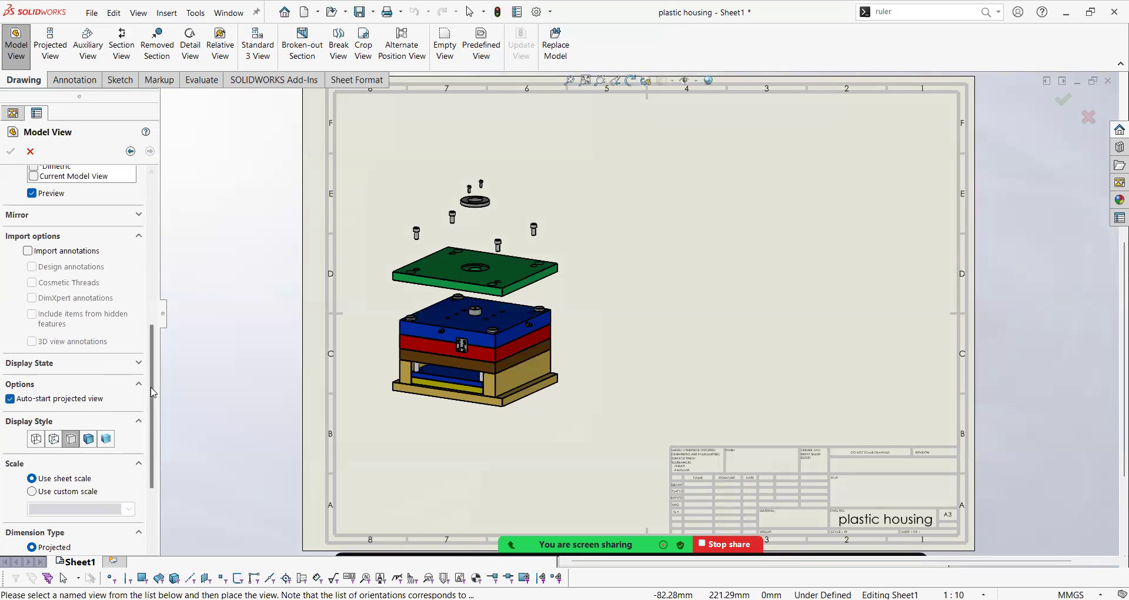
drag(154, 388, 155, 250)
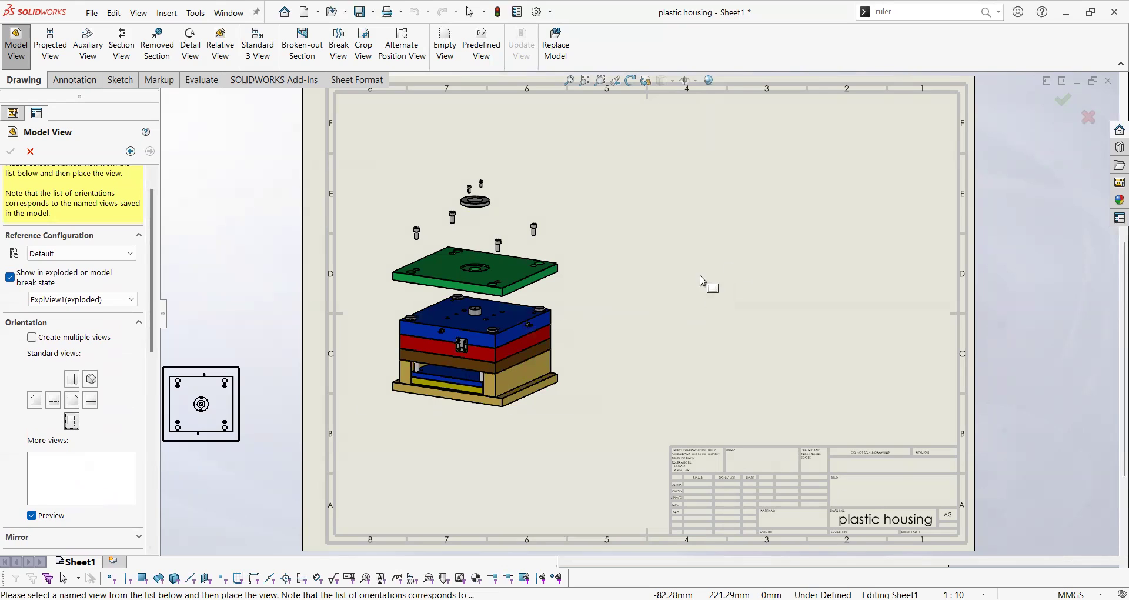
Set the new view to Front orientation, unexploded, at a custom 1:5 scale
click(72, 422)
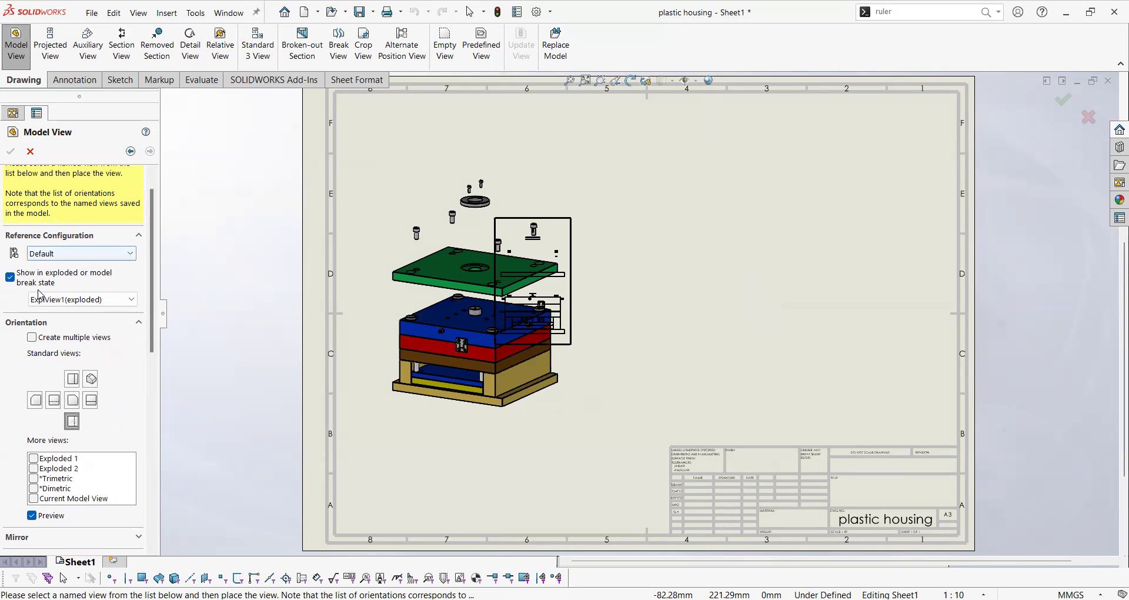
click(65, 300)
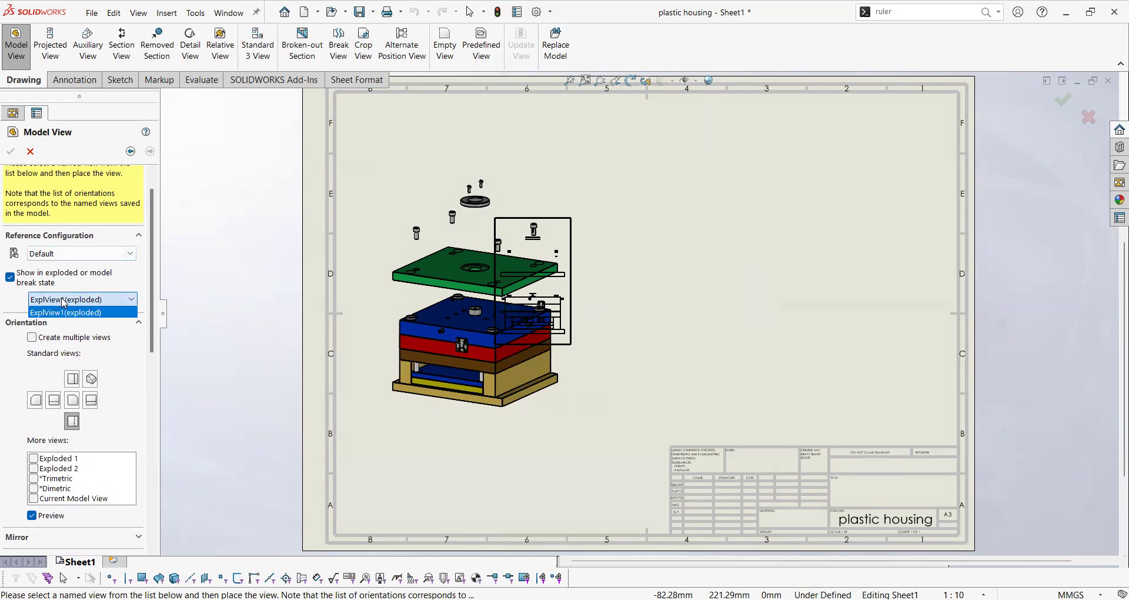
click(64, 301)
click(11, 278)
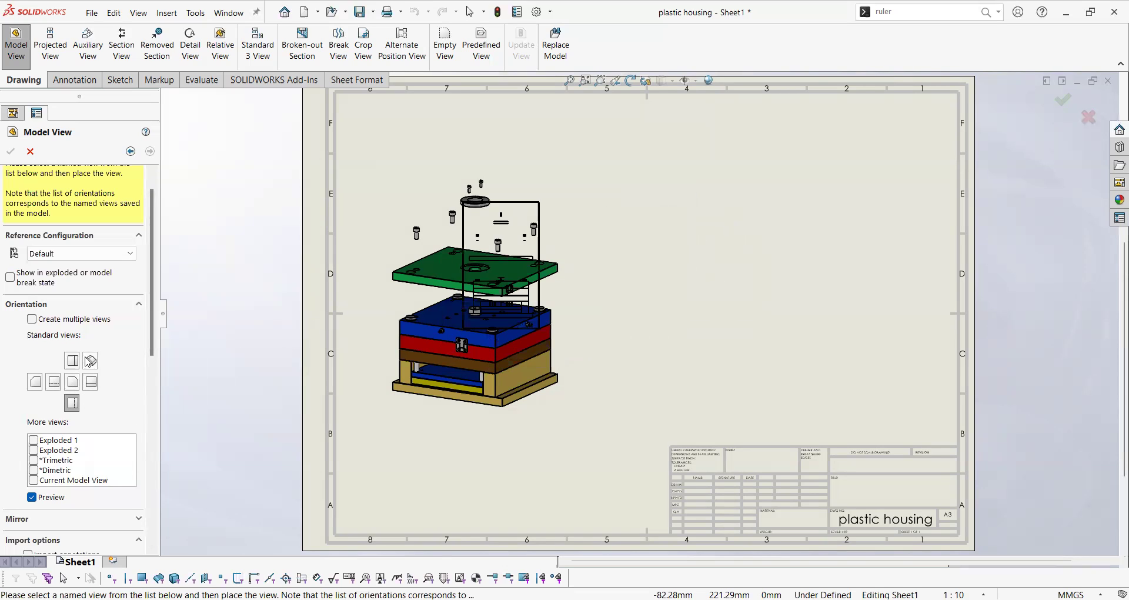
drag(152, 333, 157, 504)
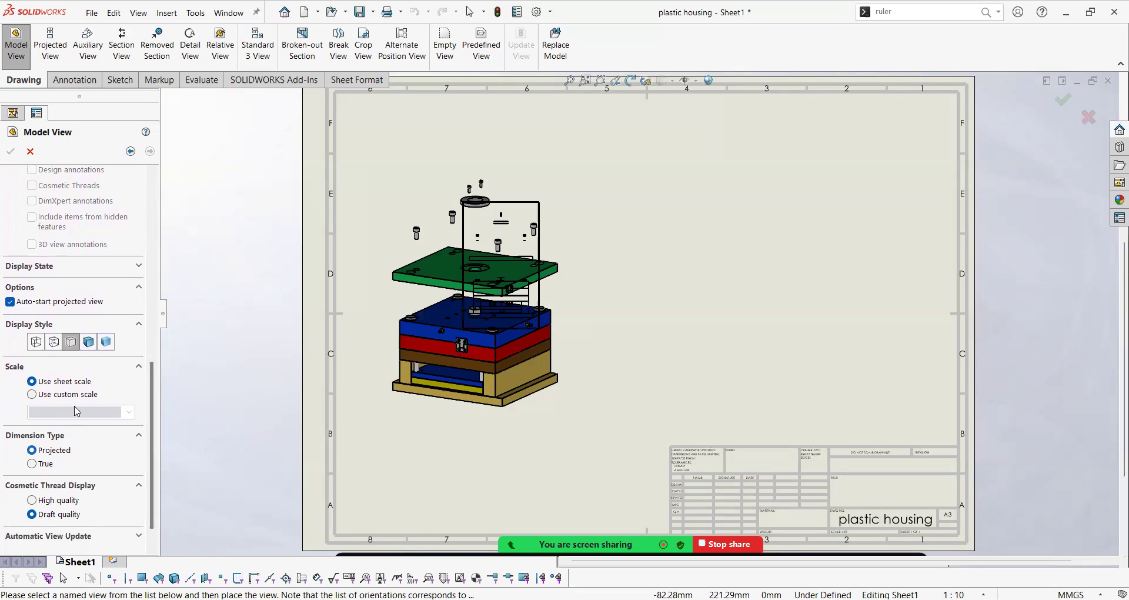
click(130, 411)
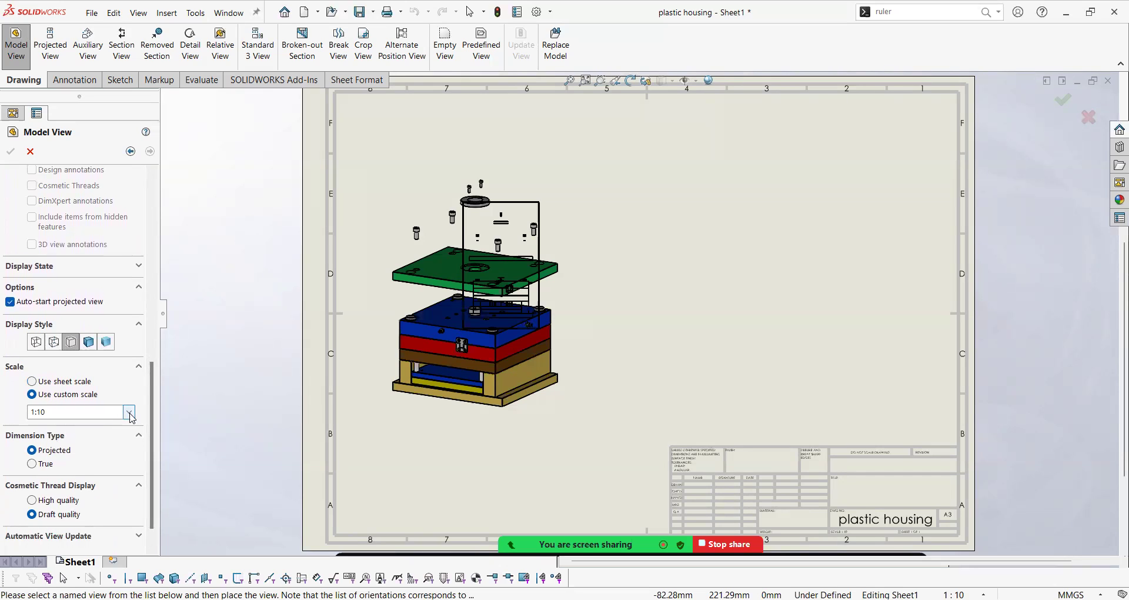
click(130, 412)
click(48, 446)
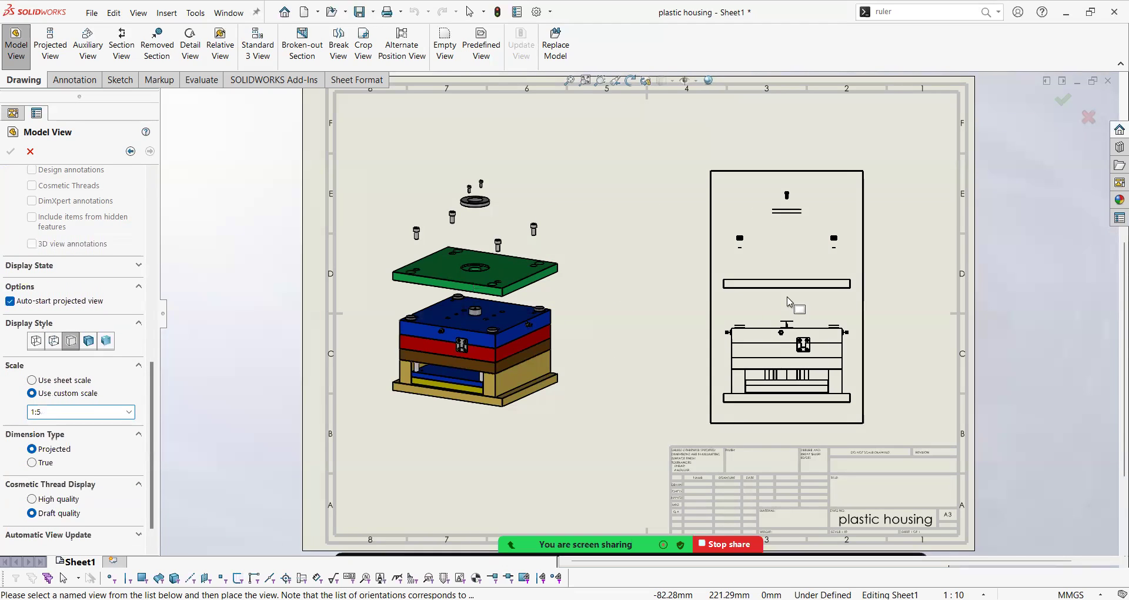
Place the front view right of the exploded view, then add projected top and isometric views
click(799, 306)
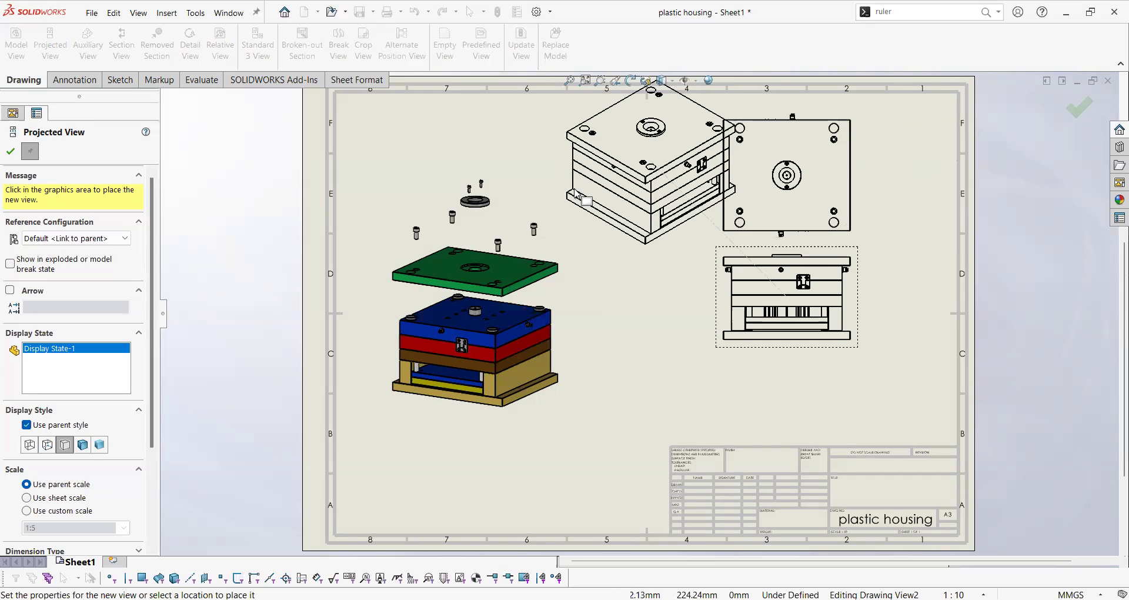
middle_drag(609, 221, 776, 327)
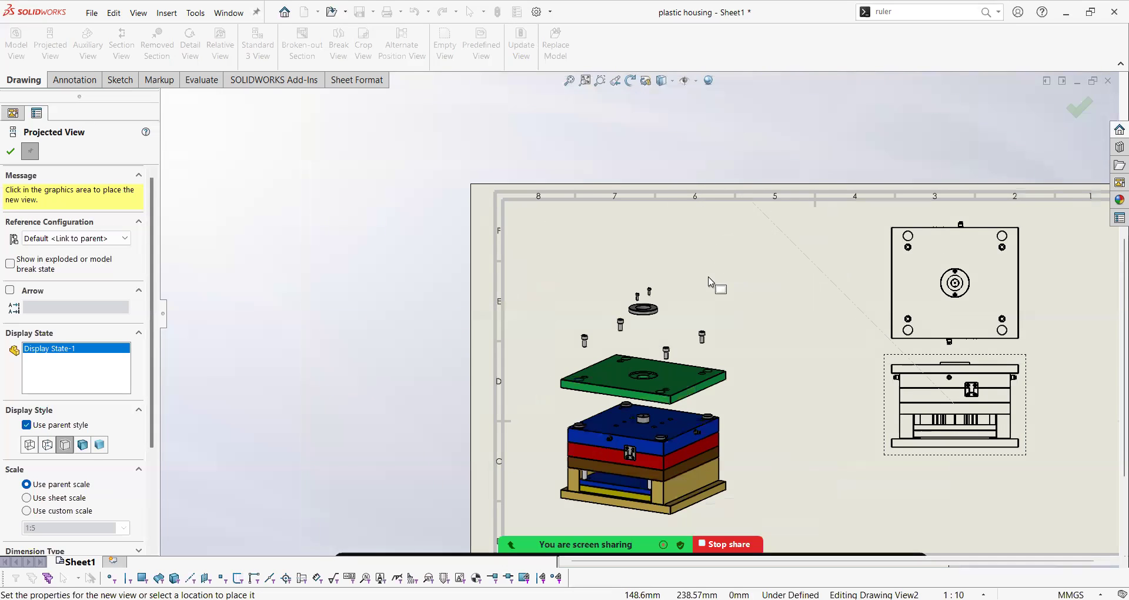
scroll(677, 259, up, 3)
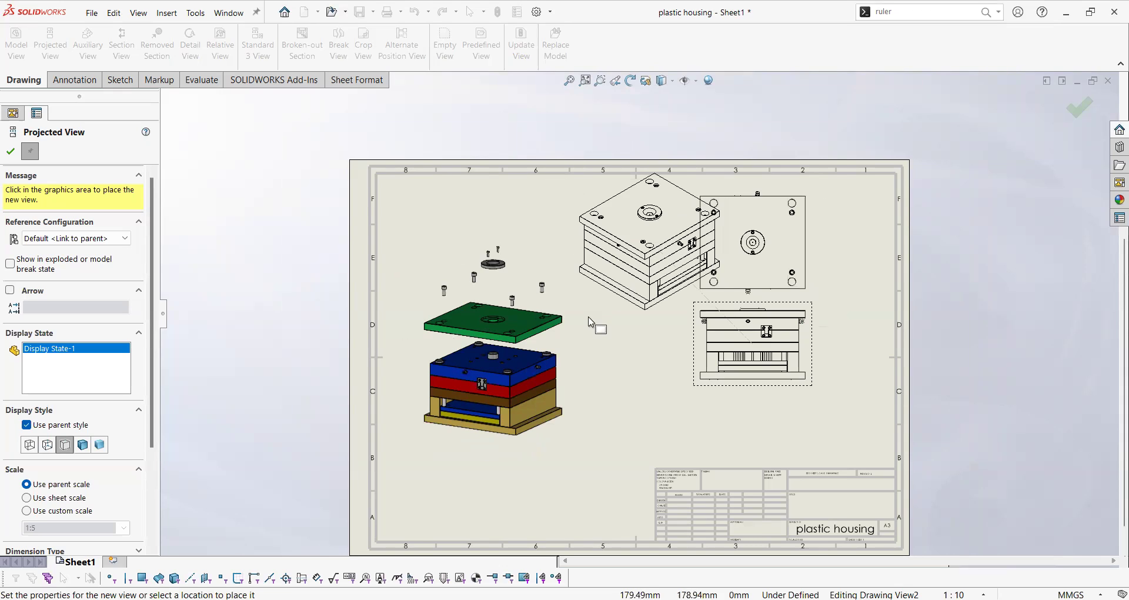
middle_drag(605, 312, 759, 348)
mouse_move(713, 186)
middle_down()
mouse_move(717, 229)
mouse_move(700, 284)
middle_up()
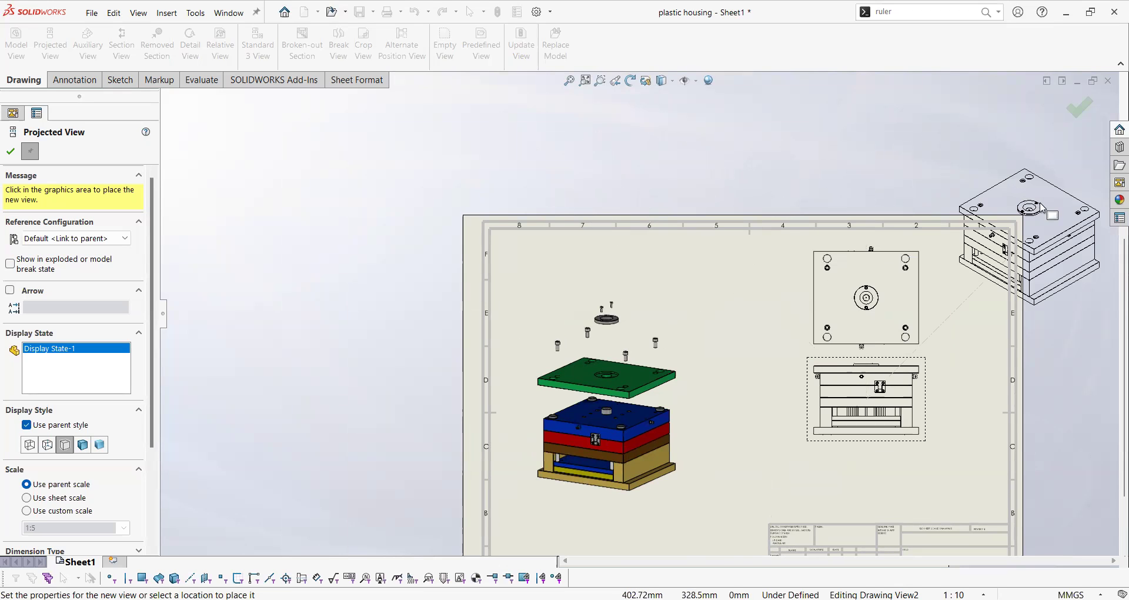
middle_drag(1001, 347, 901, 220)
middle_drag(651, 190, 807, 312)
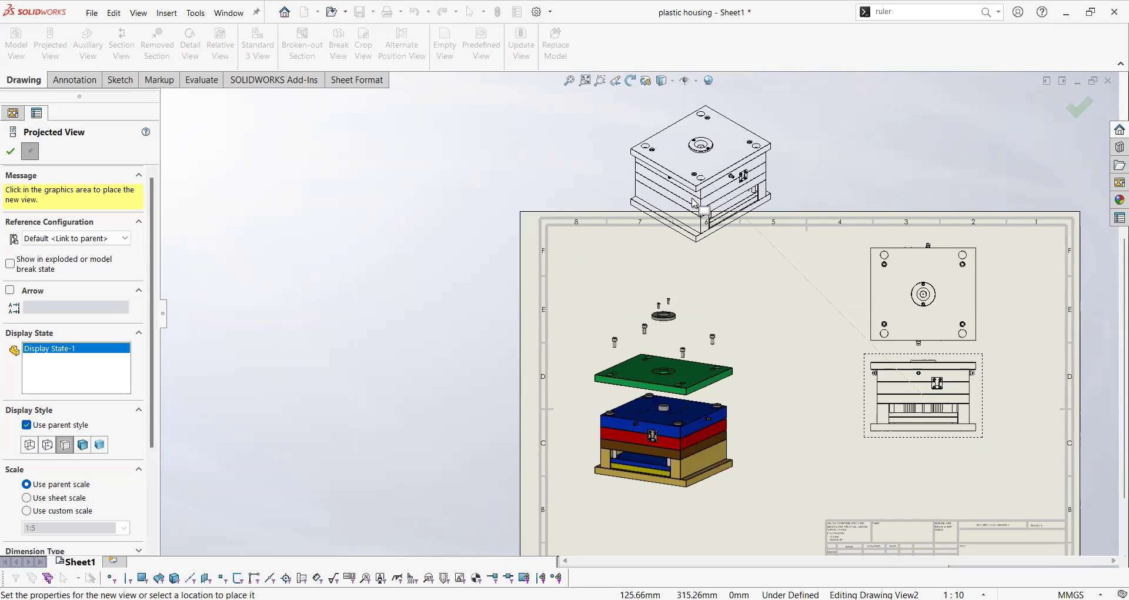
middle_drag(579, 180, 500, 68)
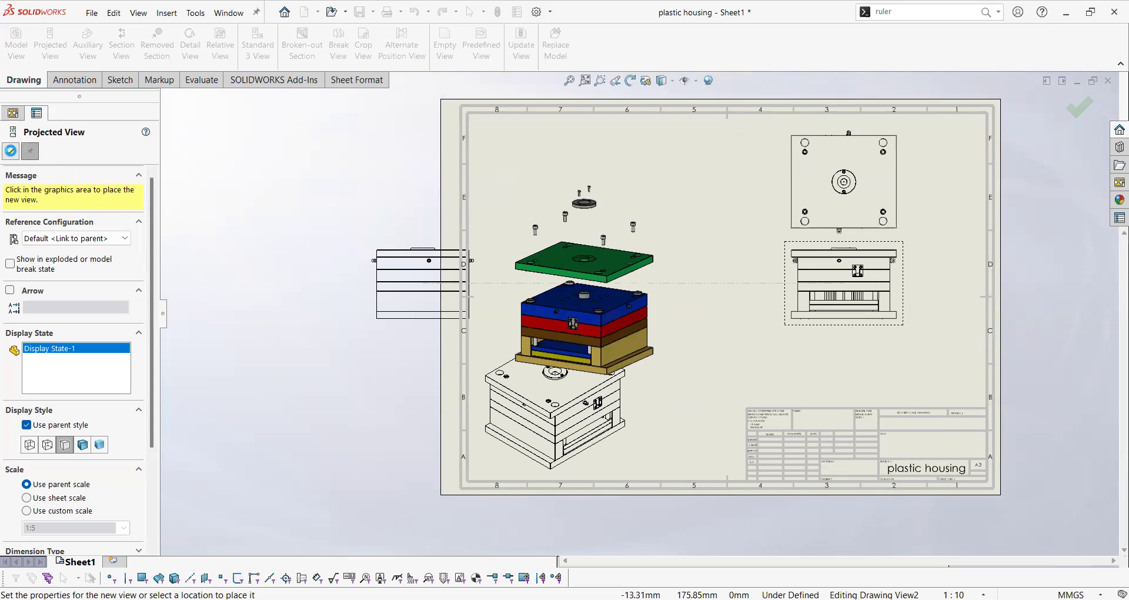
Move the exploded view to the top left and make the lower isometric view Shaded With Edges
click(11, 150)
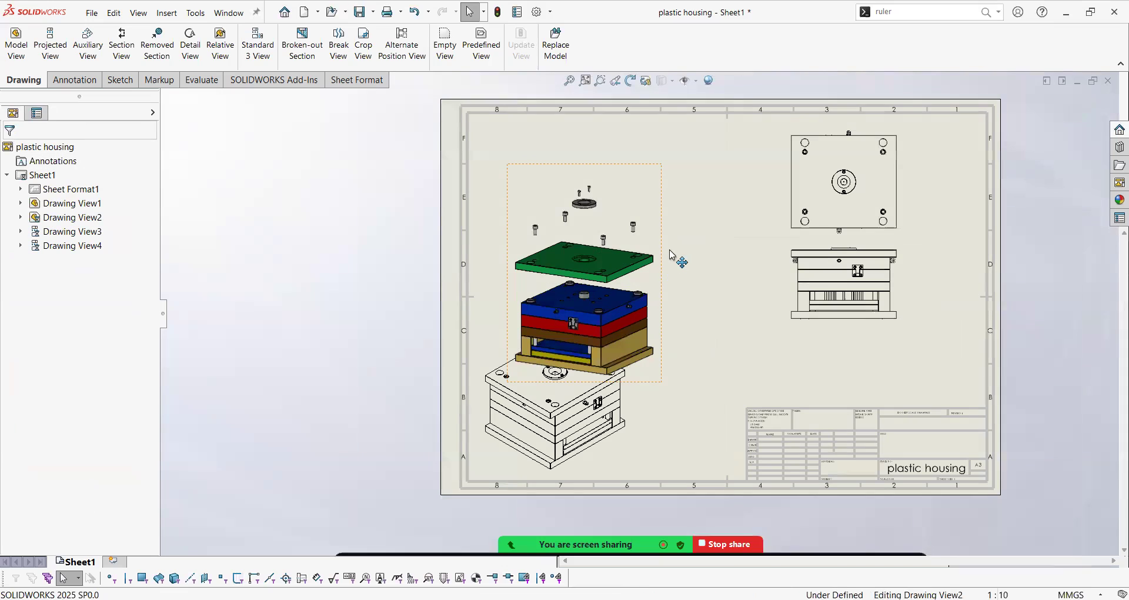
mouse_move(674, 251)
mouse_down()
mouse_move(679, 213)
mouse_move(647, 164)
mouse_up()
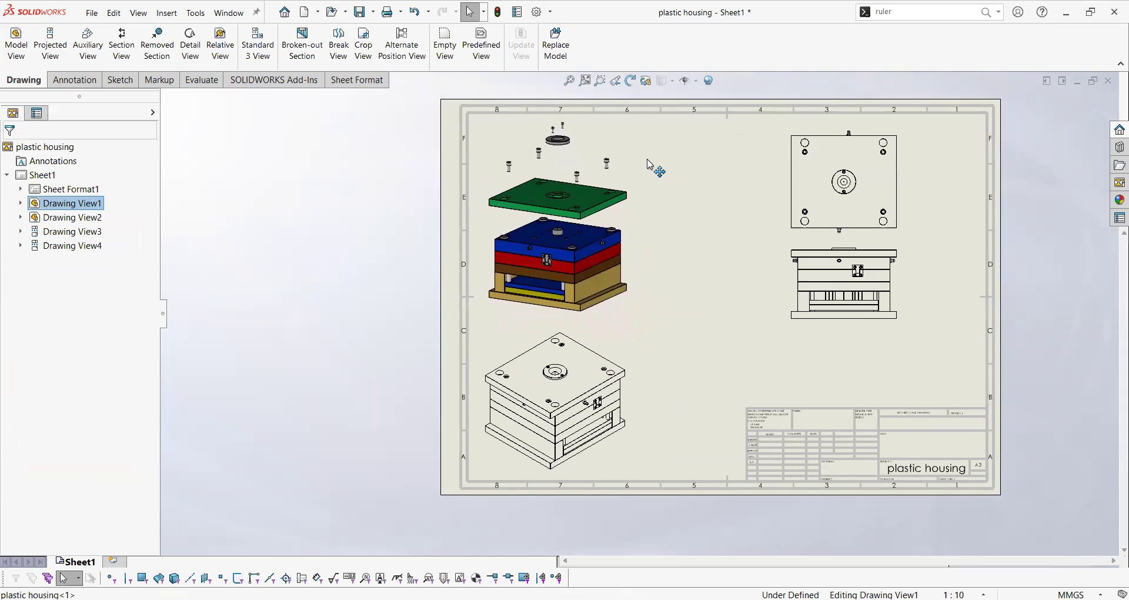
click(626, 376)
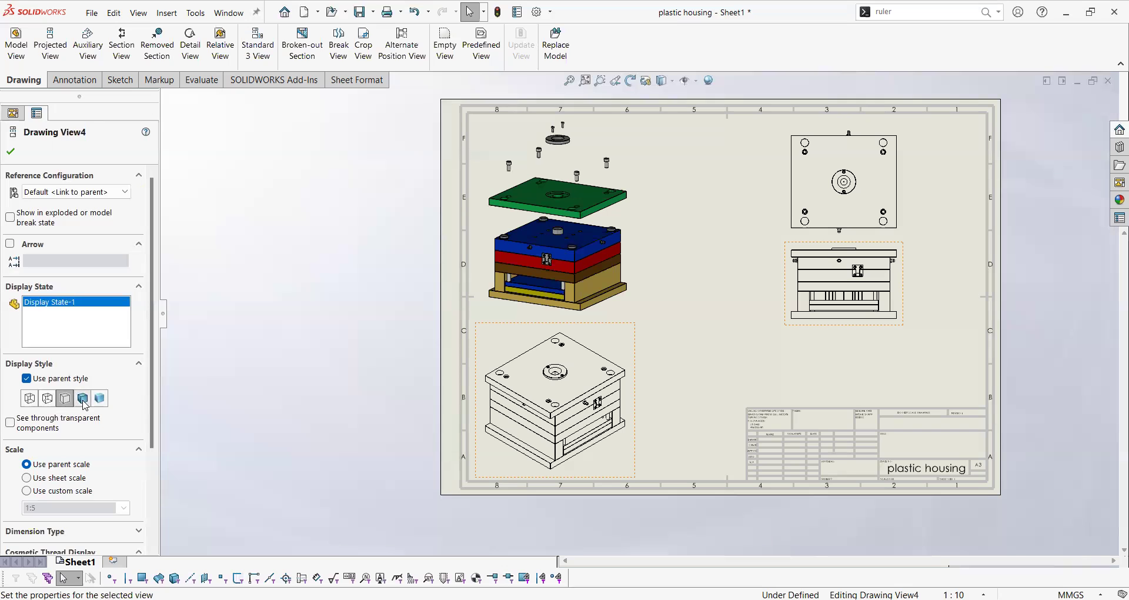
click(82, 399)
click(944, 301)
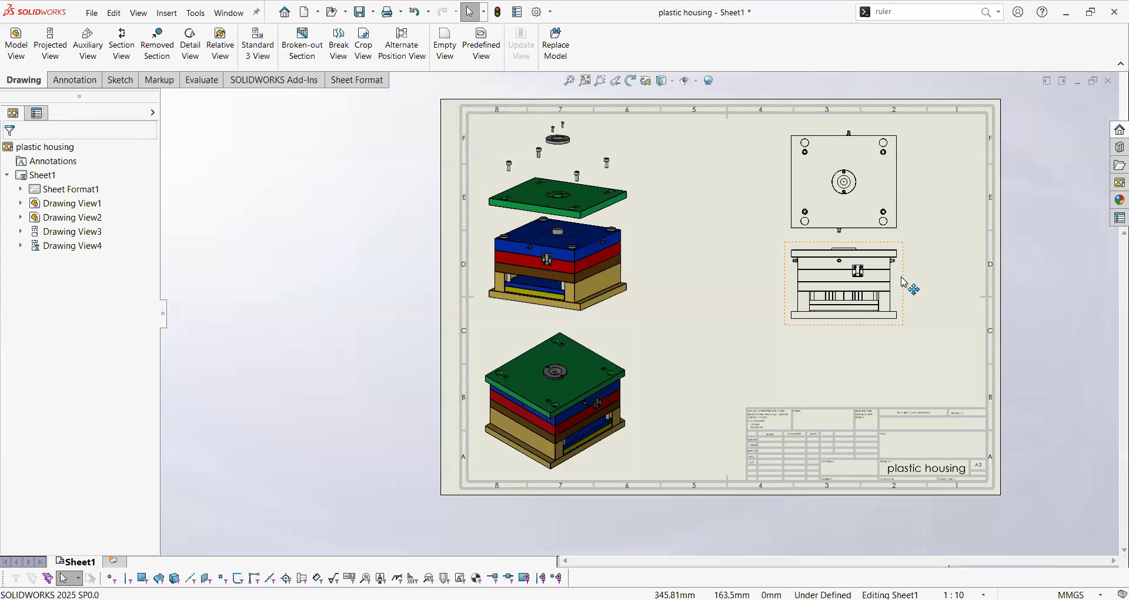
Move the front view lower and the top view slightly down on the sheet
drag(904, 284, 911, 336)
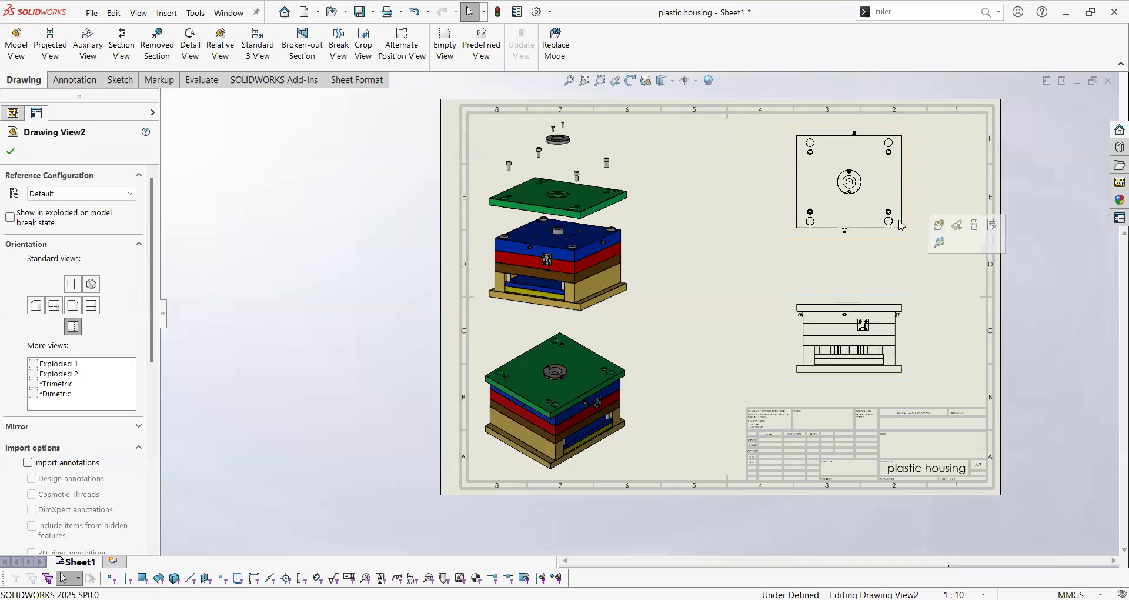
drag(916, 234, 935, 259)
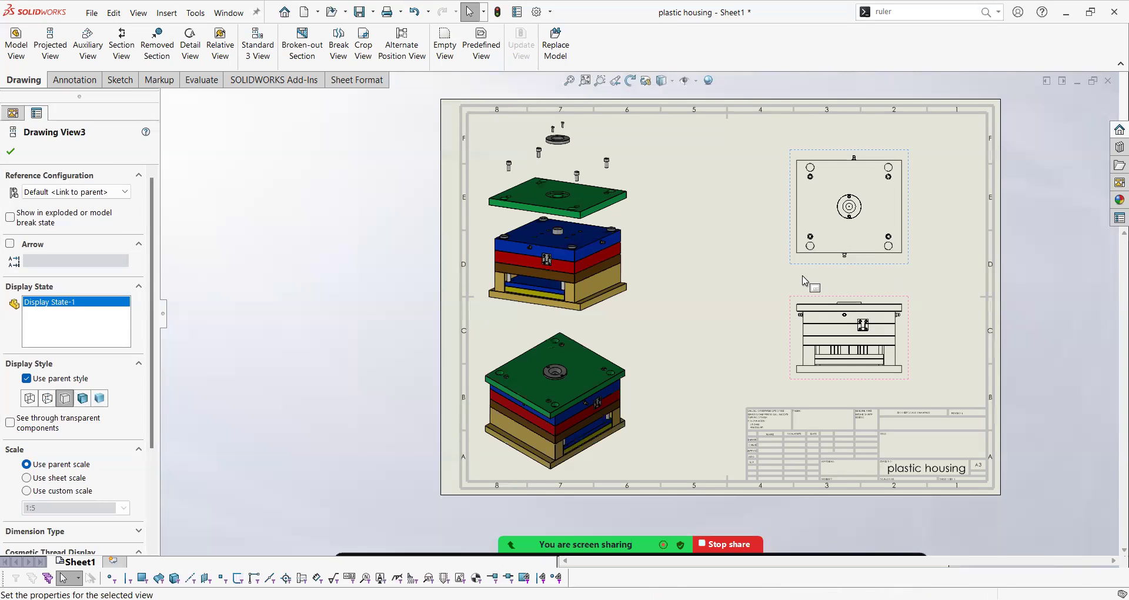
key(Escape)
Create section view A-A with a vertical cut through the front view's top boss
click(137, 52)
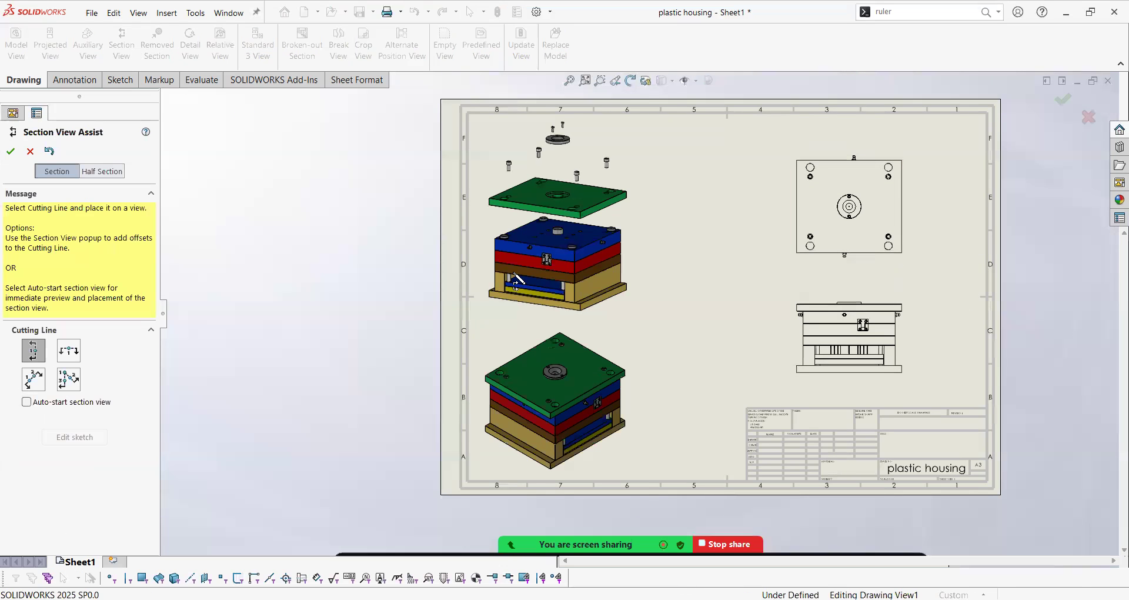
scroll(830, 312, down, 2)
scroll(822, 310, down, 5)
scroll(797, 327, down, 1)
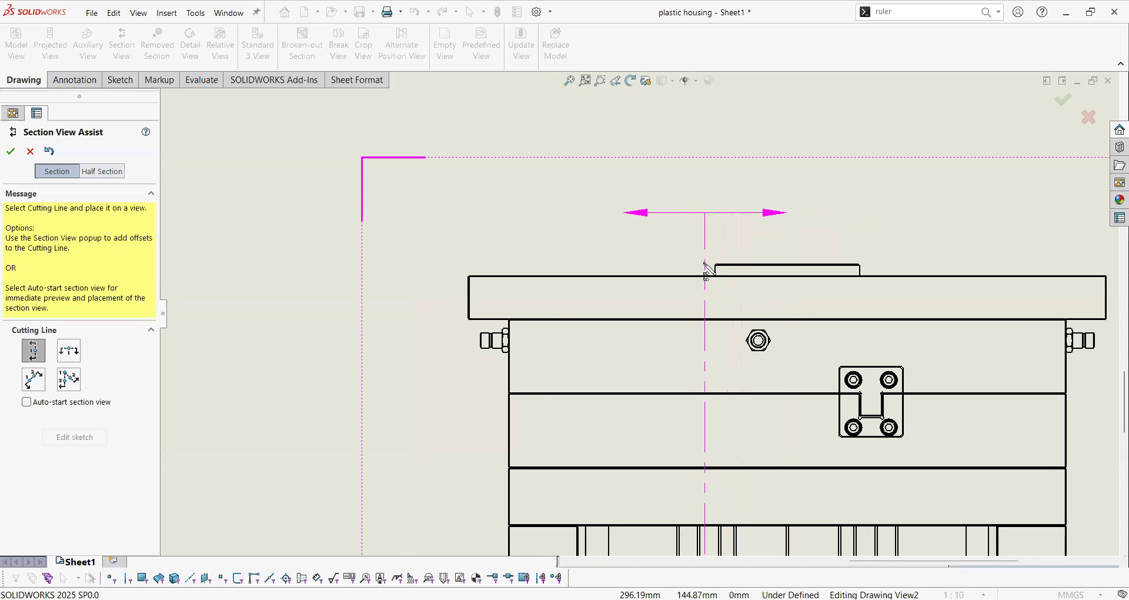
scroll(709, 273, up, 5)
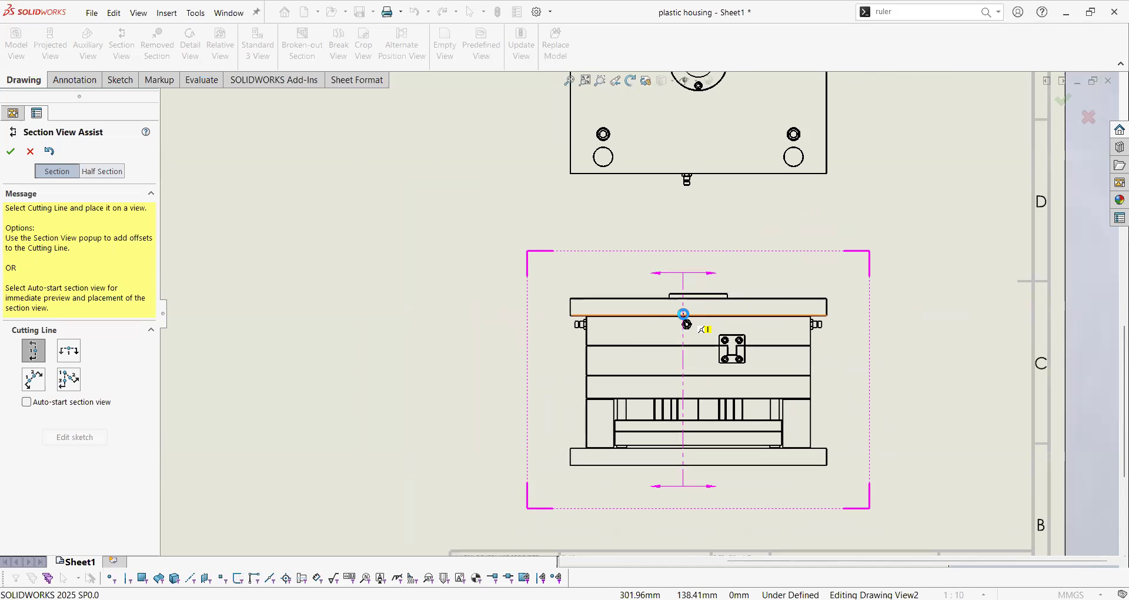
scroll(687, 314, down, 3)
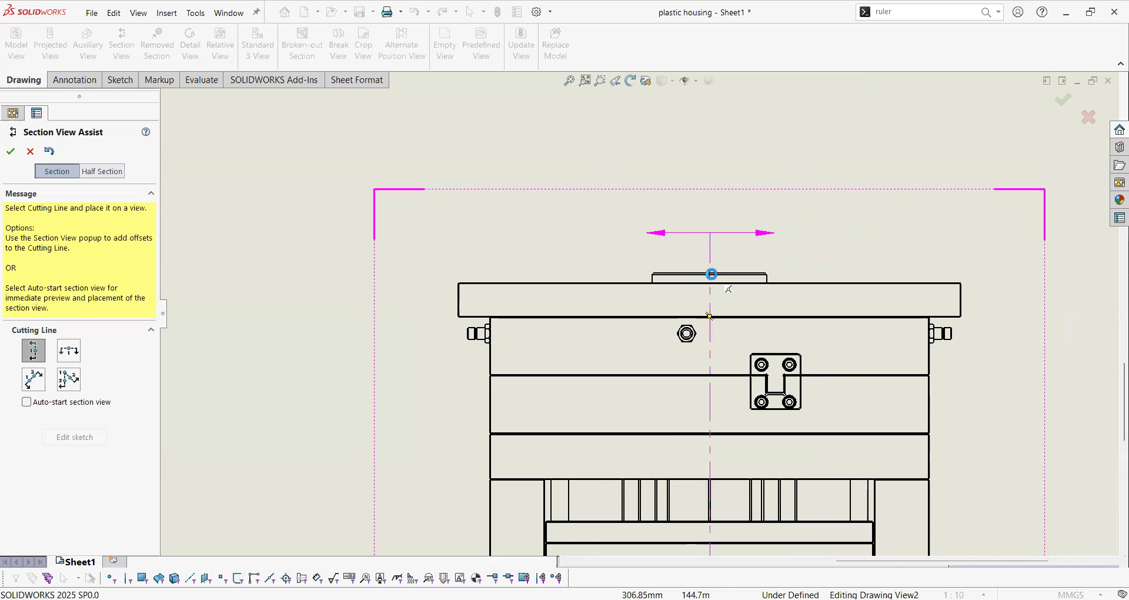
click(725, 271)
scroll(714, 276, up, 2)
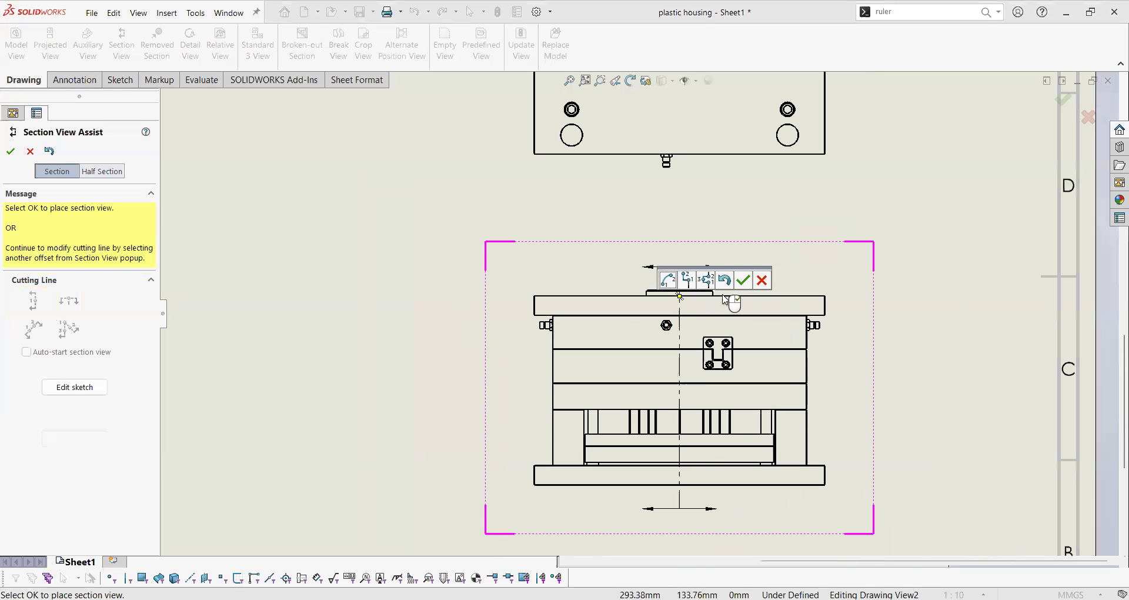
click(743, 281)
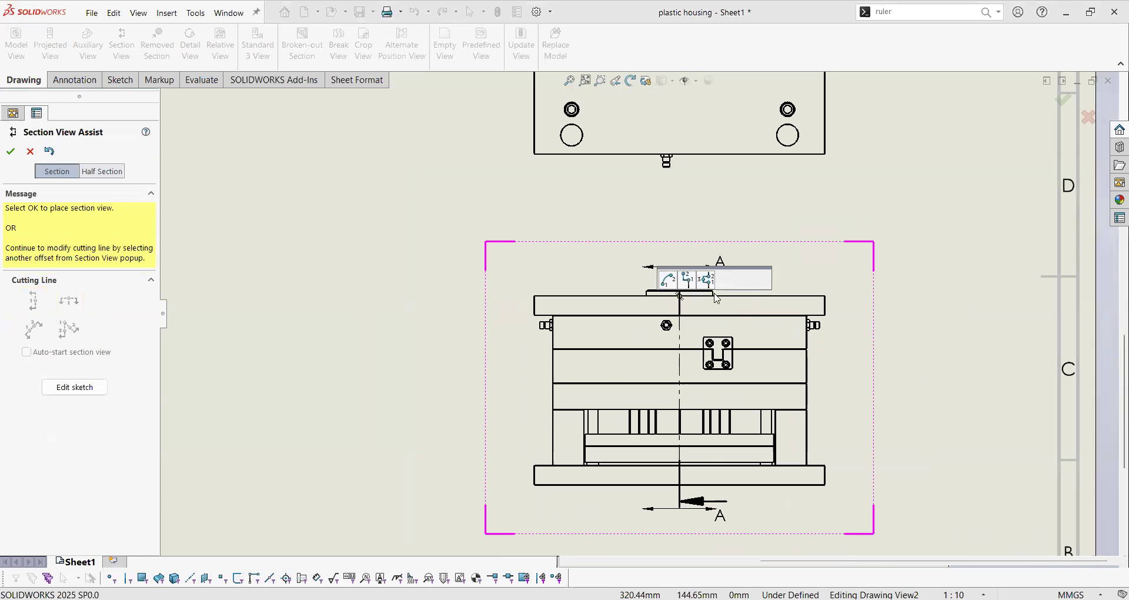
click(615, 389)
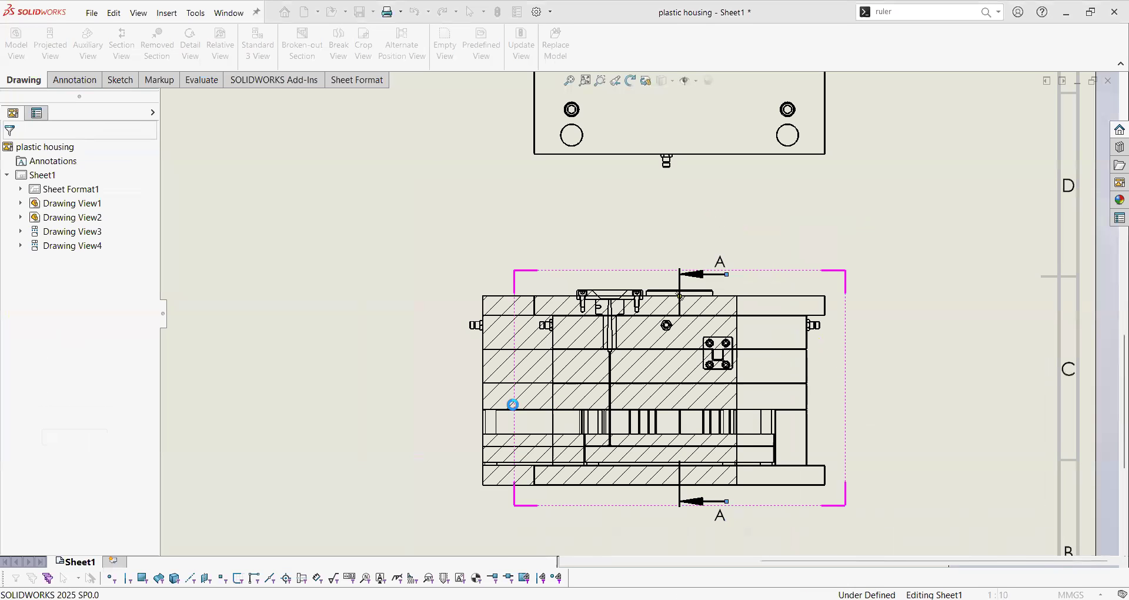
key(z)
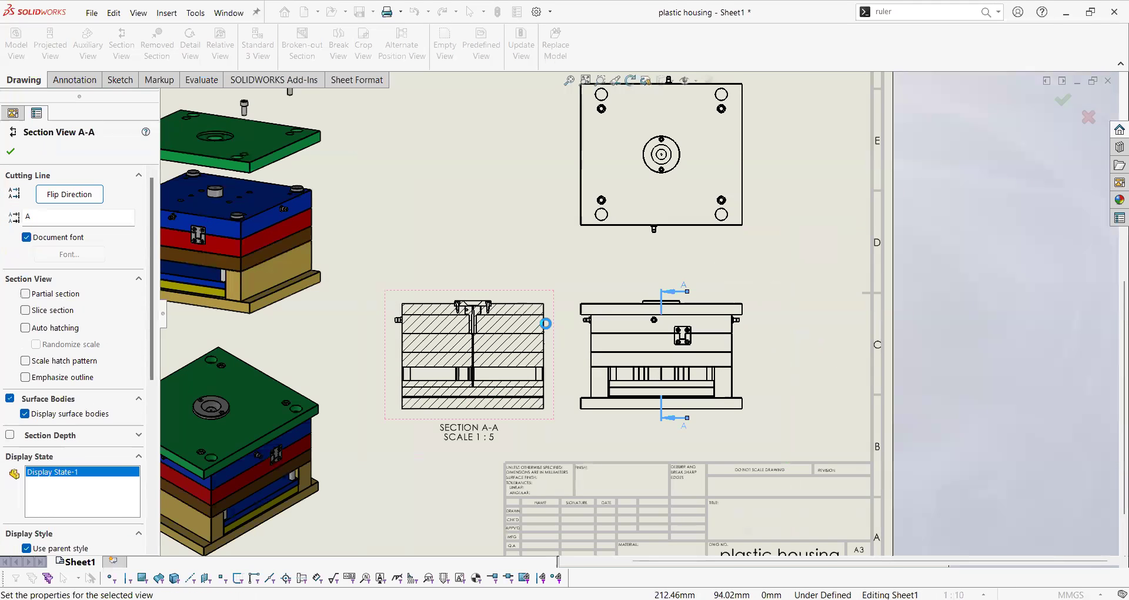
Select the top view to bring up its Drawing View3 settings
scroll(543, 323, down, 4)
scroll(668, 285, up, 4)
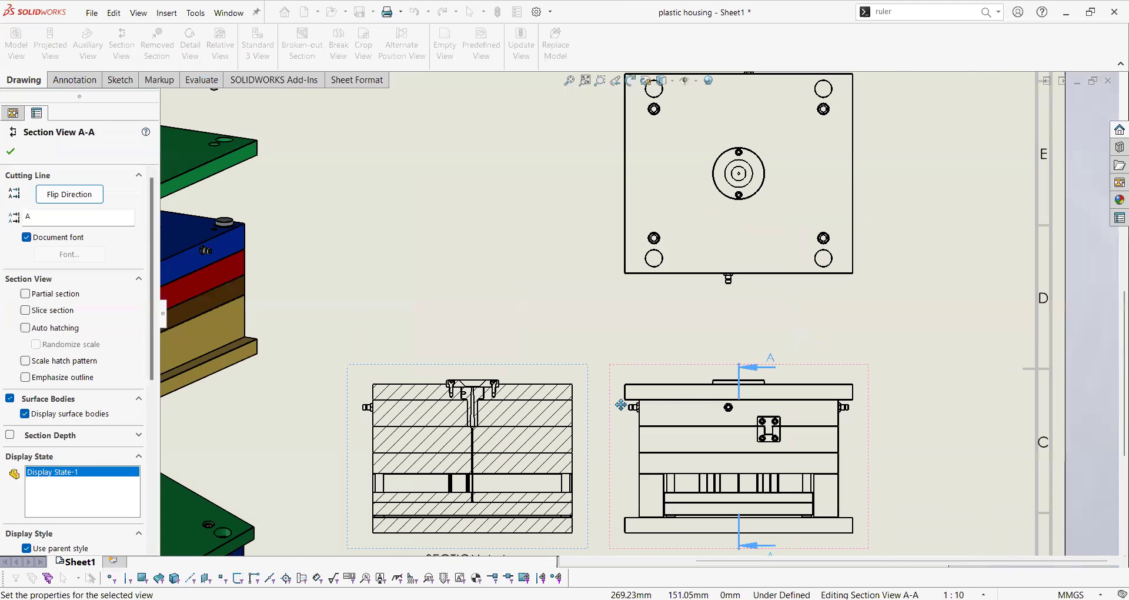
click(860, 224)
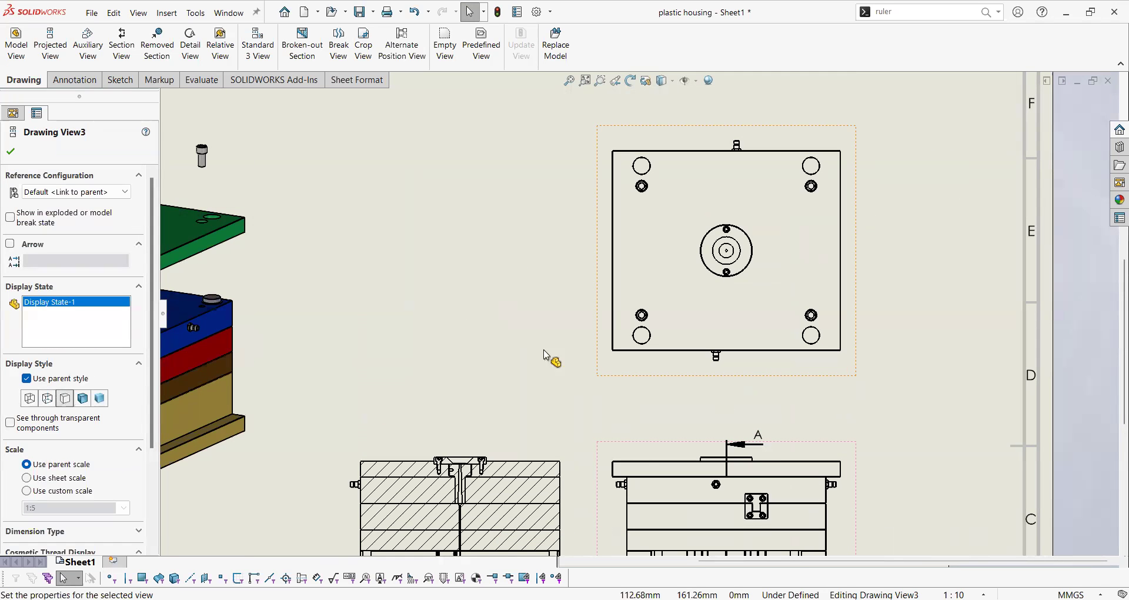
Set Drawing View2's display style to Hidden Lines Visible, then start Smart Dimension
click(641, 453)
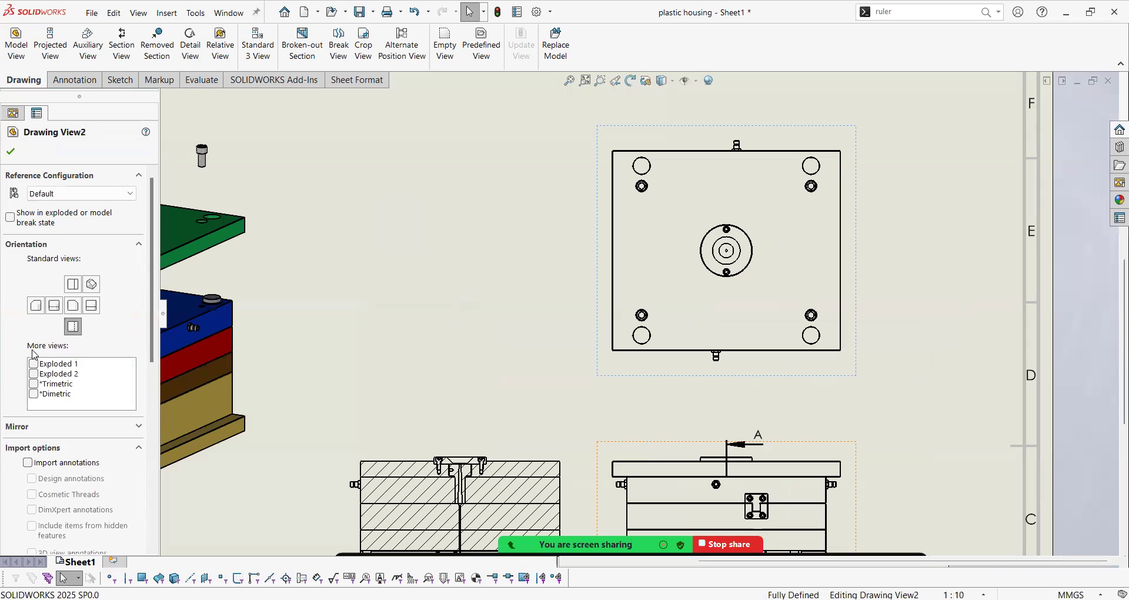
scroll(154, 423, down, 3)
scroll(154, 436, down, 3)
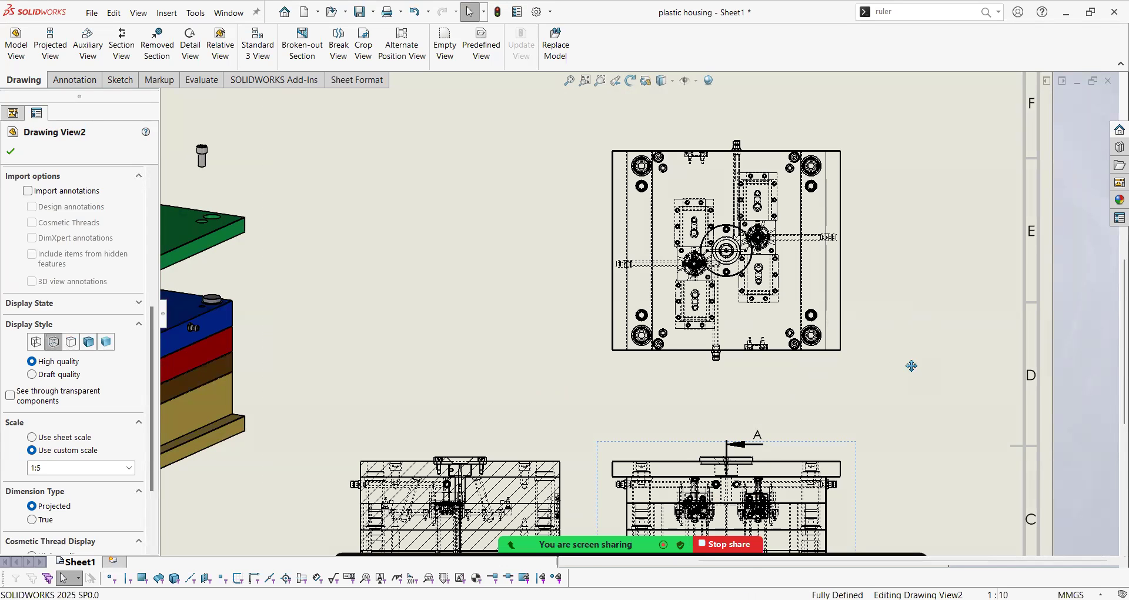
click(914, 321)
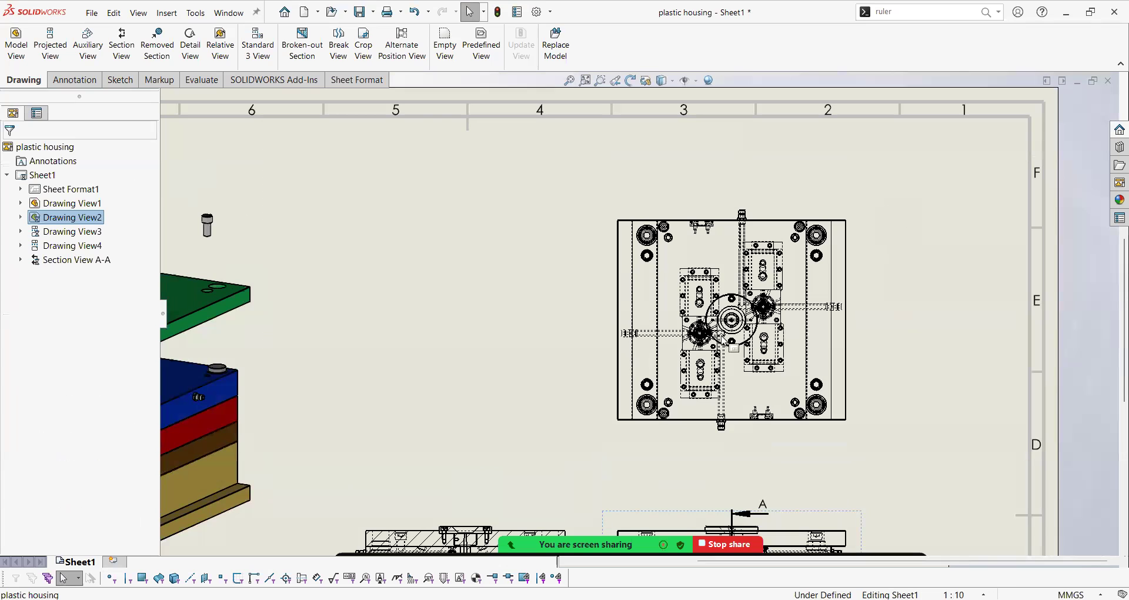
key(d)
scroll(713, 339, down, 6)
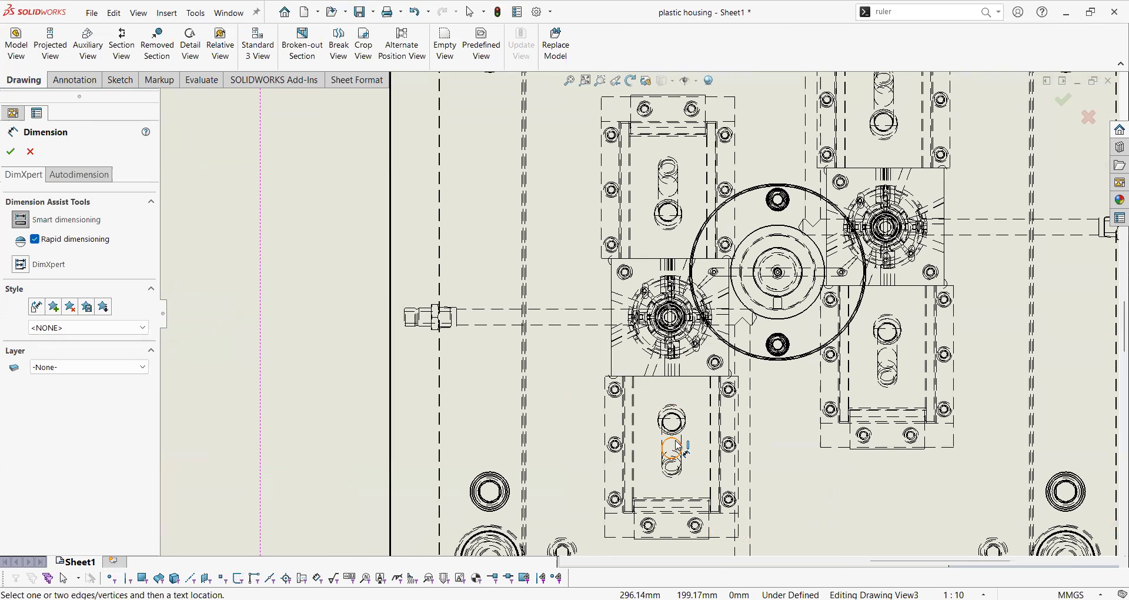
Preview a 110.00 dimension between two holes in the top view, then cancel it
click(894, 355)
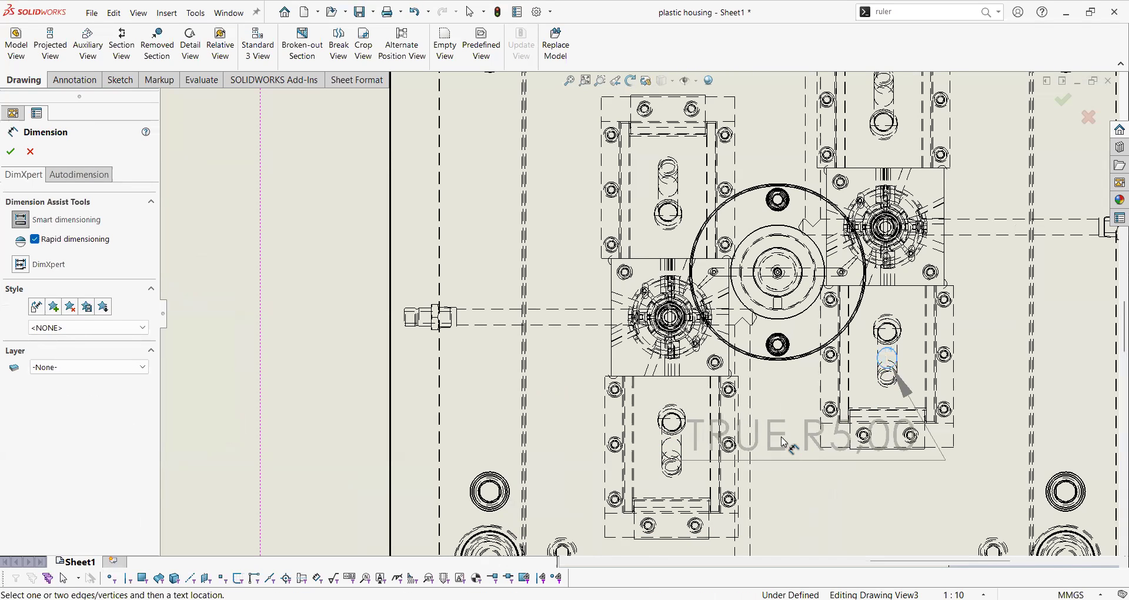
click(678, 440)
scroll(782, 461, up, 5)
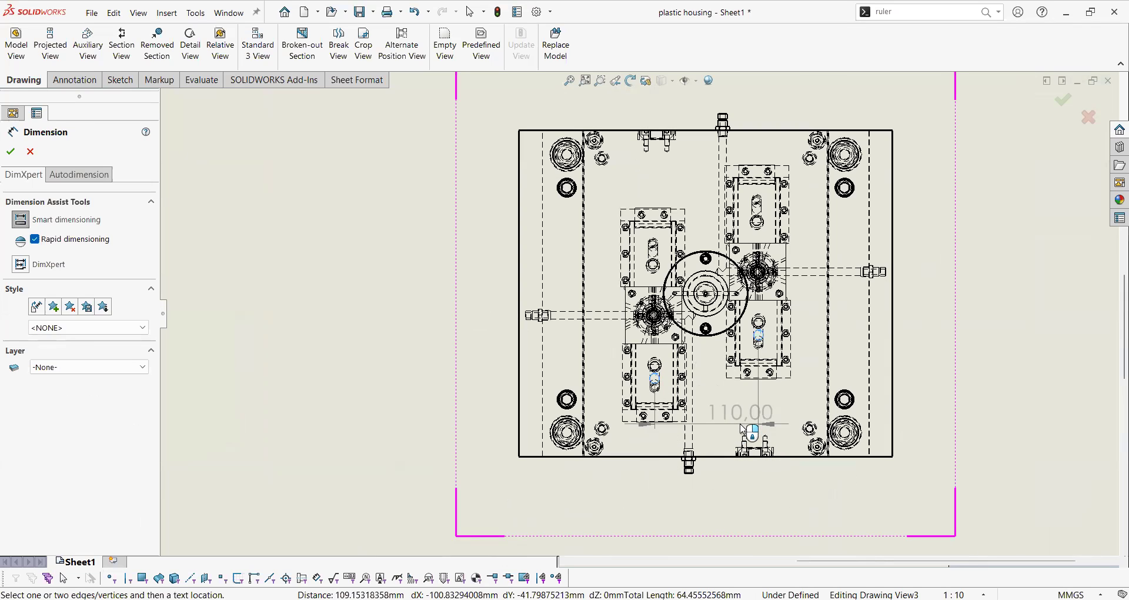
click(1088, 117)
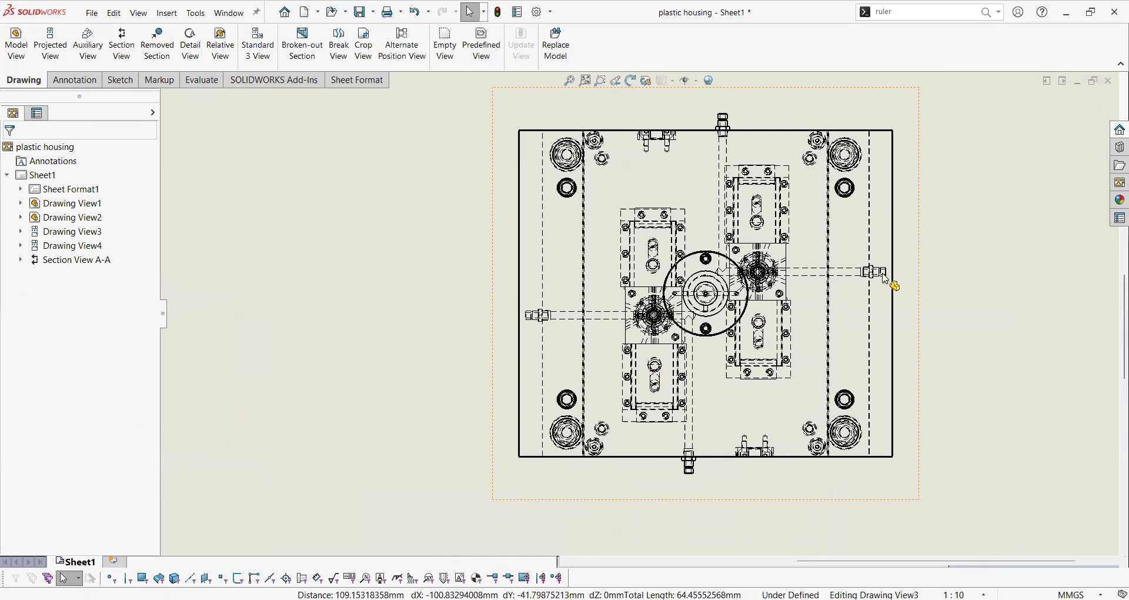
Switch the drawing views from Shaded With Edges to Hidden Lines Removed and realign Section A-A
scroll(879, 289, up, 3)
scroll(500, 419, down, 5)
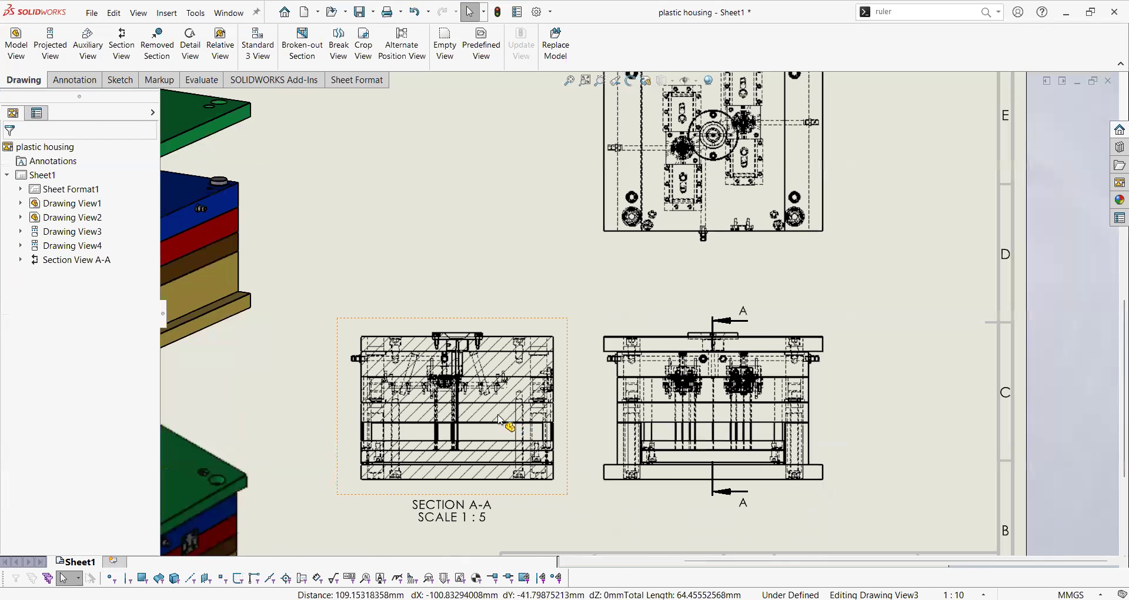
scroll(549, 410, down, 2)
scroll(658, 309, up, 2)
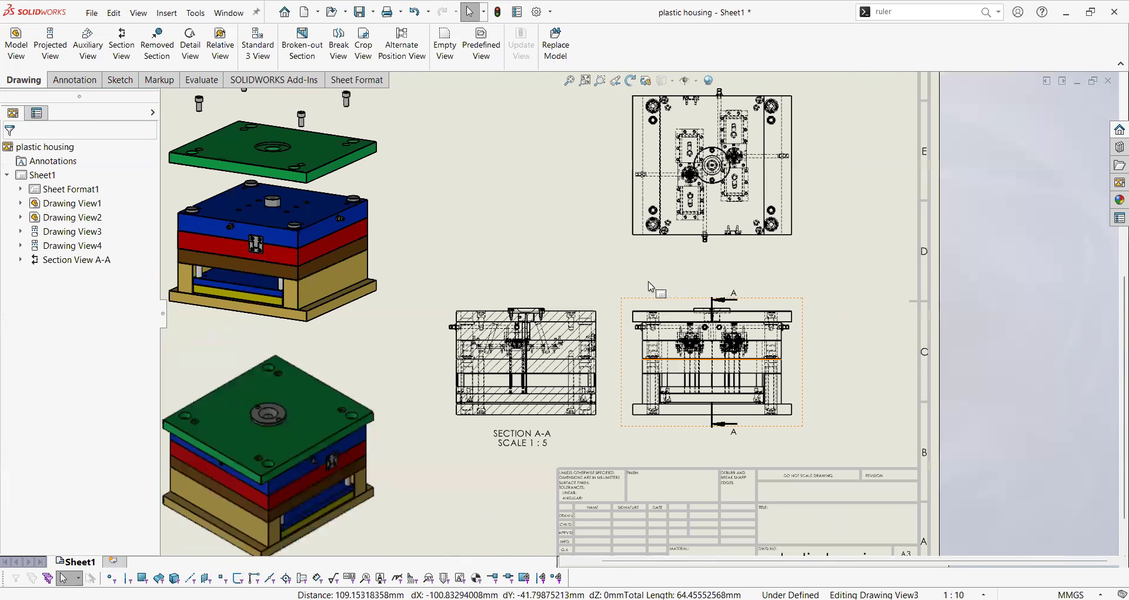
click(635, 312)
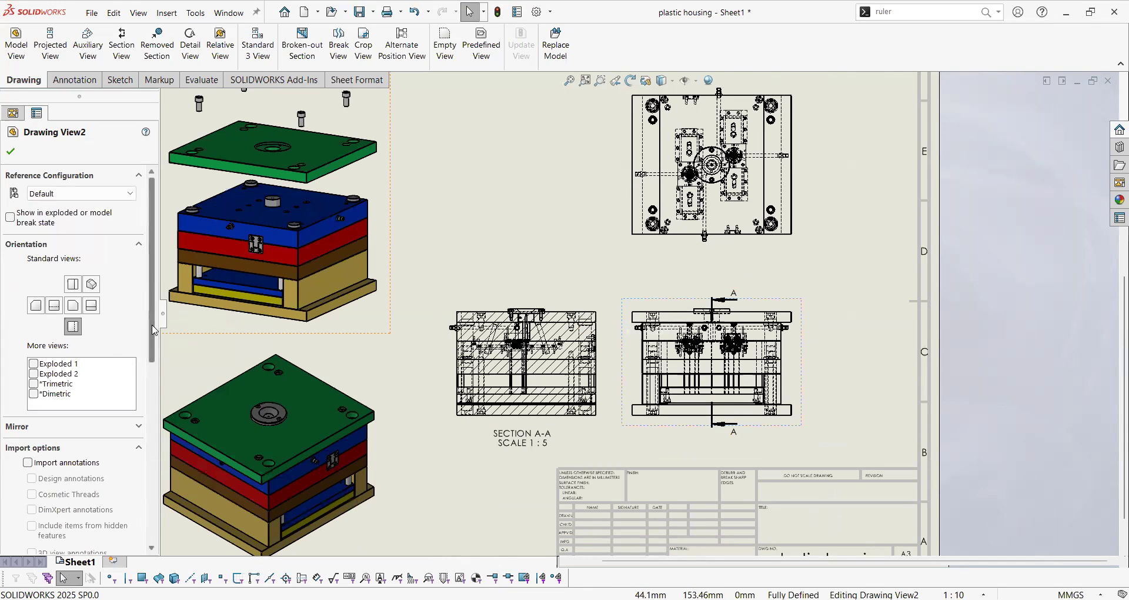
drag(155, 330, 167, 444)
click(89, 378)
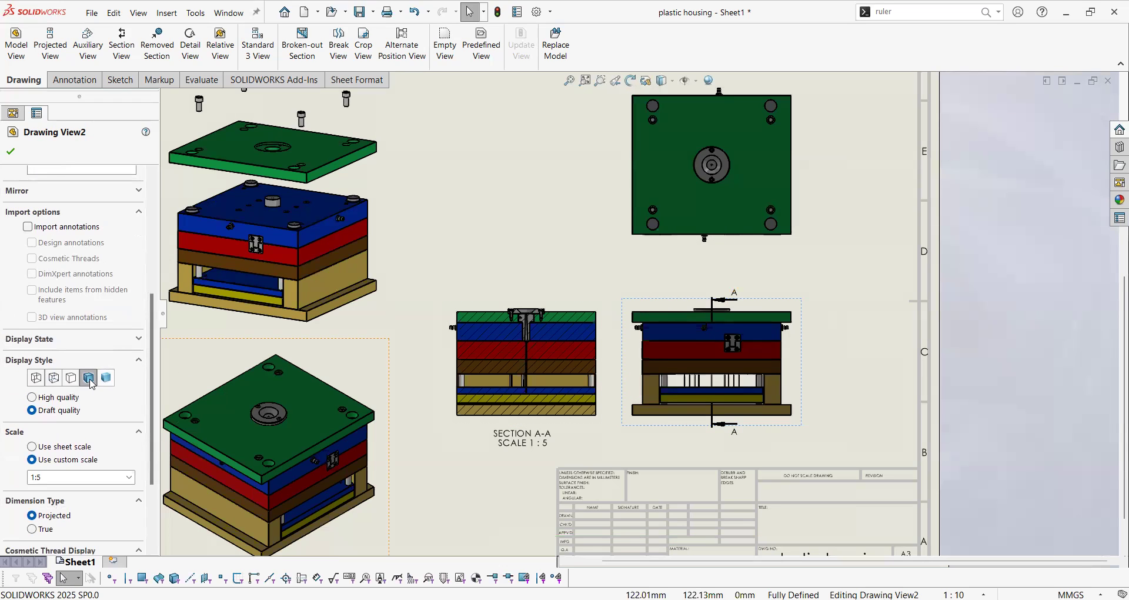
click(70, 379)
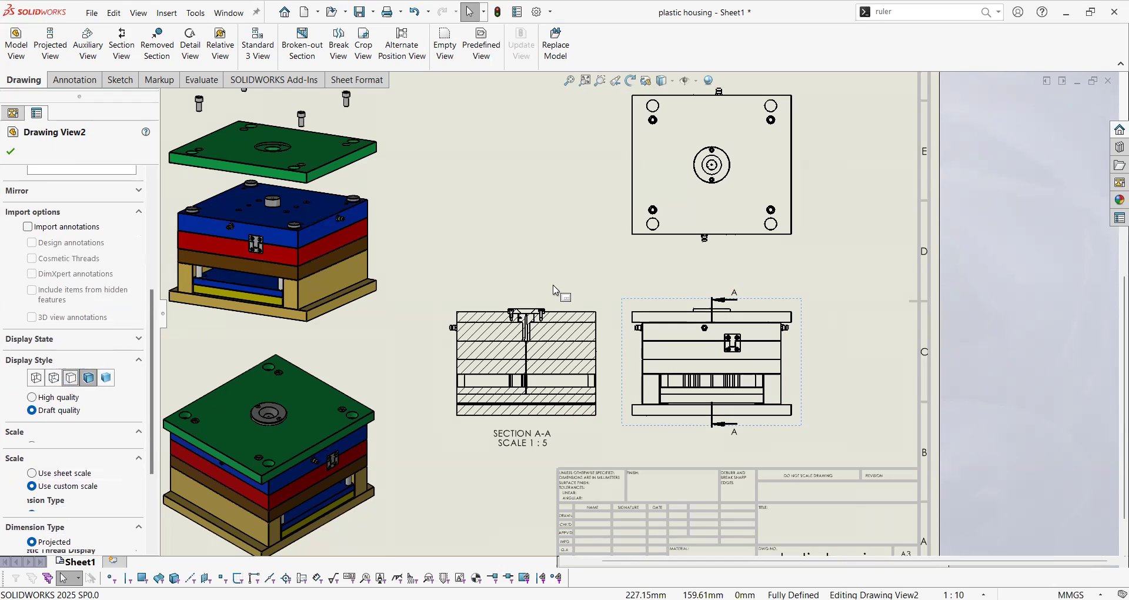
drag(553, 295, 581, 263)
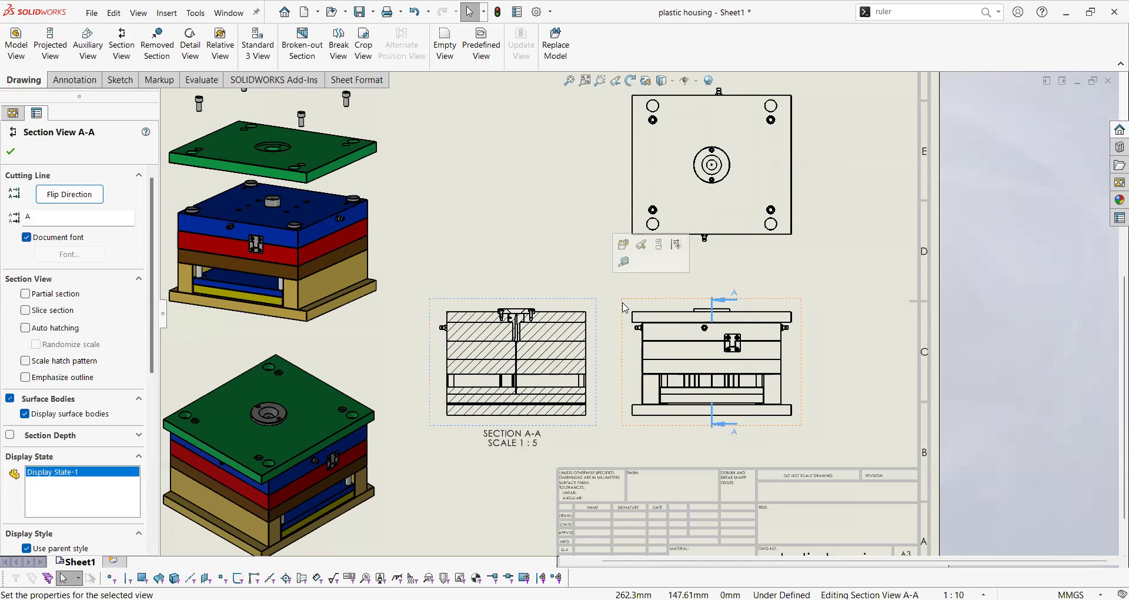
Drag the front and top views to the right, away from Section A-A
drag(622, 318, 673, 323)
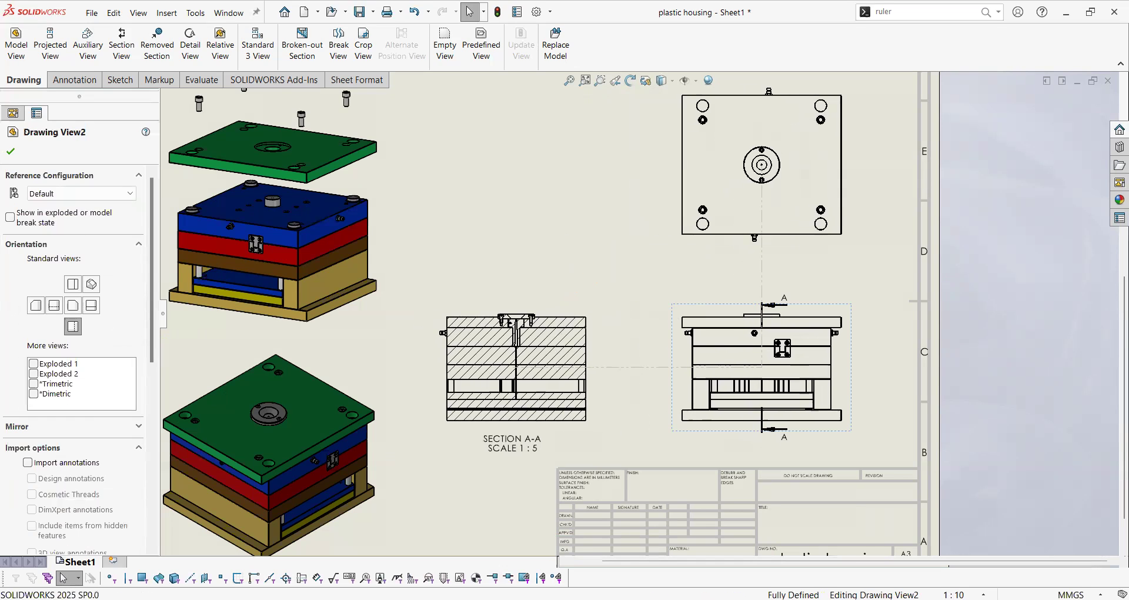
click(583, 227)
middle_drag(582, 227, 600, 283)
Review Section View A-A's properties, then select its A-A cutting line
click(605, 356)
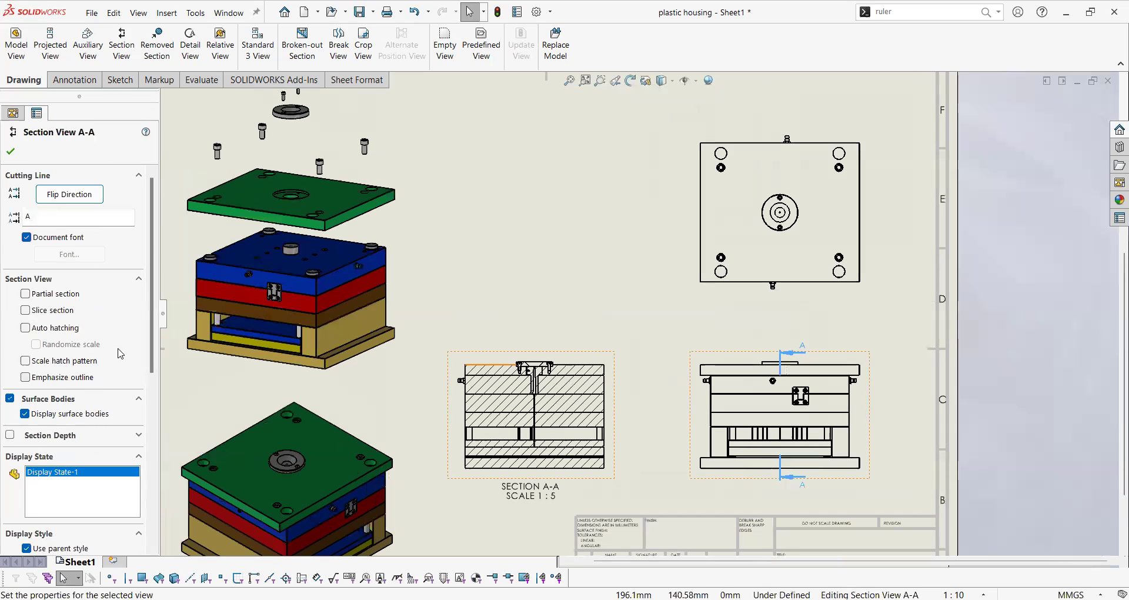
drag(151, 330, 159, 421)
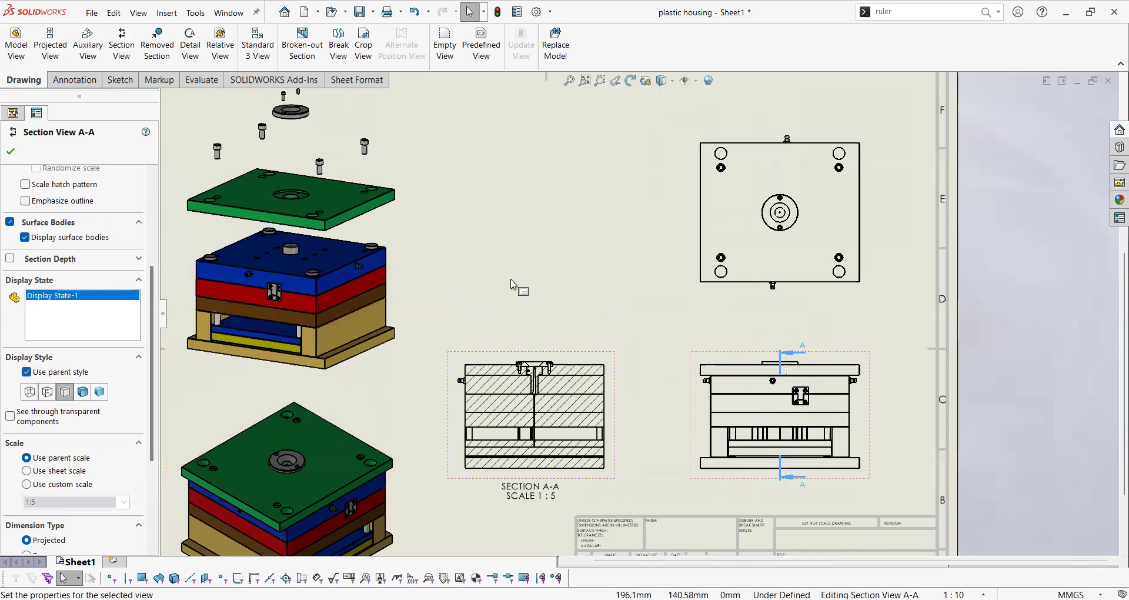
click(580, 331)
scroll(744, 353, down, 2)
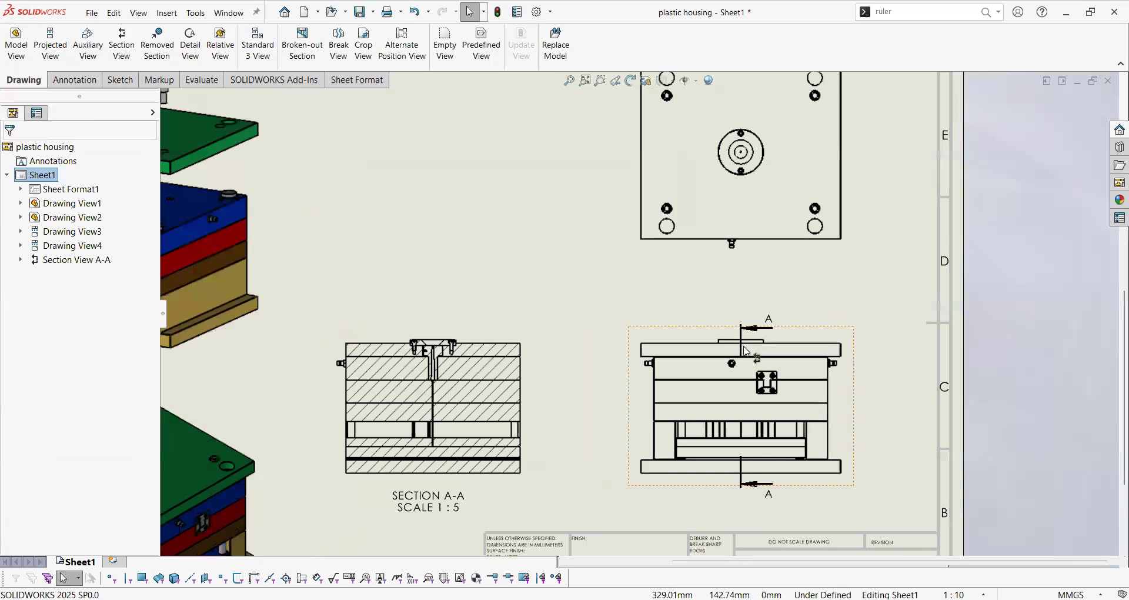
click(742, 352)
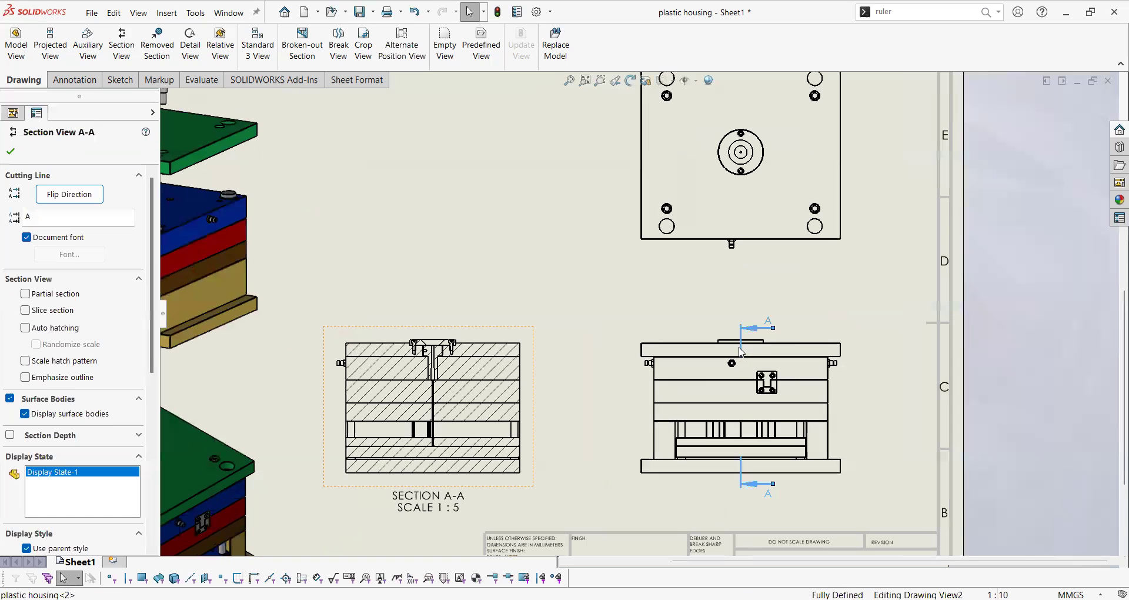
Open the A-A cutting line's sketch for editing
right_click(742, 352)
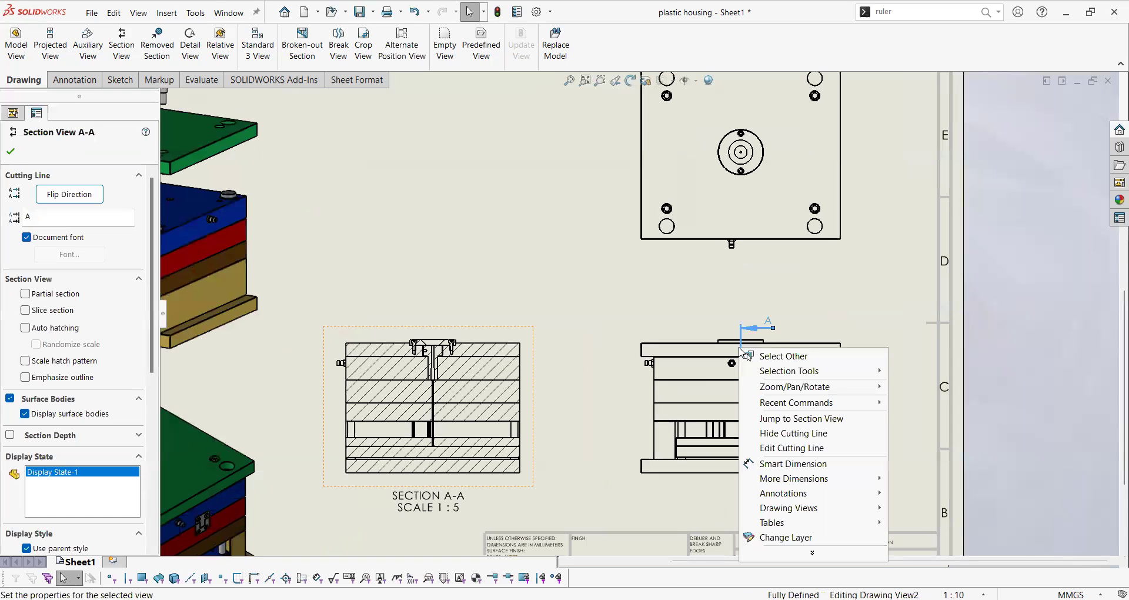
click(785, 448)
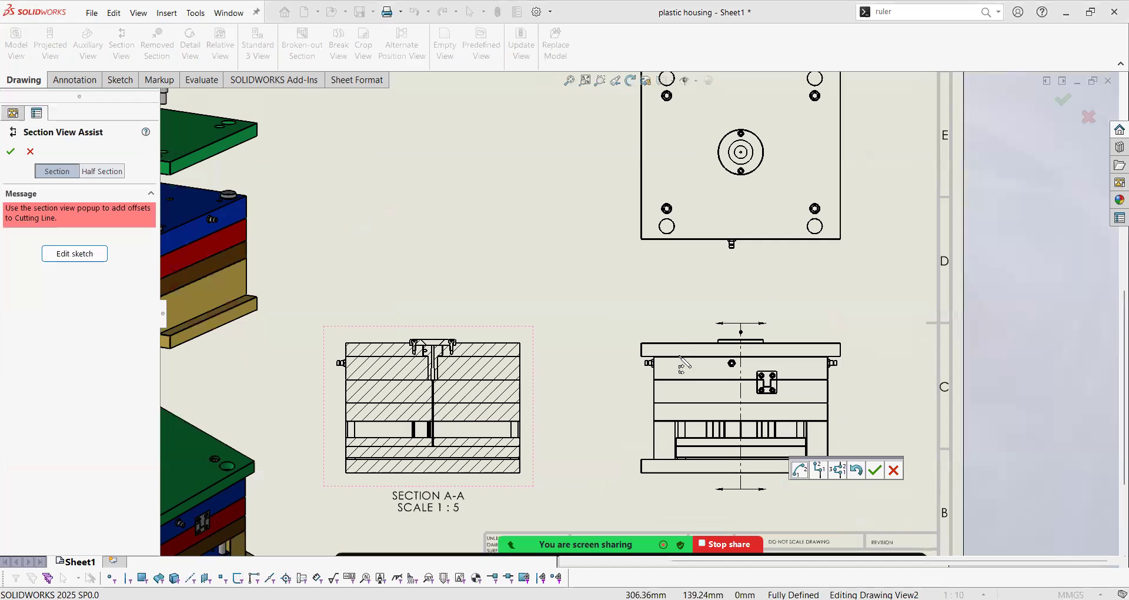
click(74, 253)
scroll(735, 389, down, 2)
scroll(741, 356, down, 1)
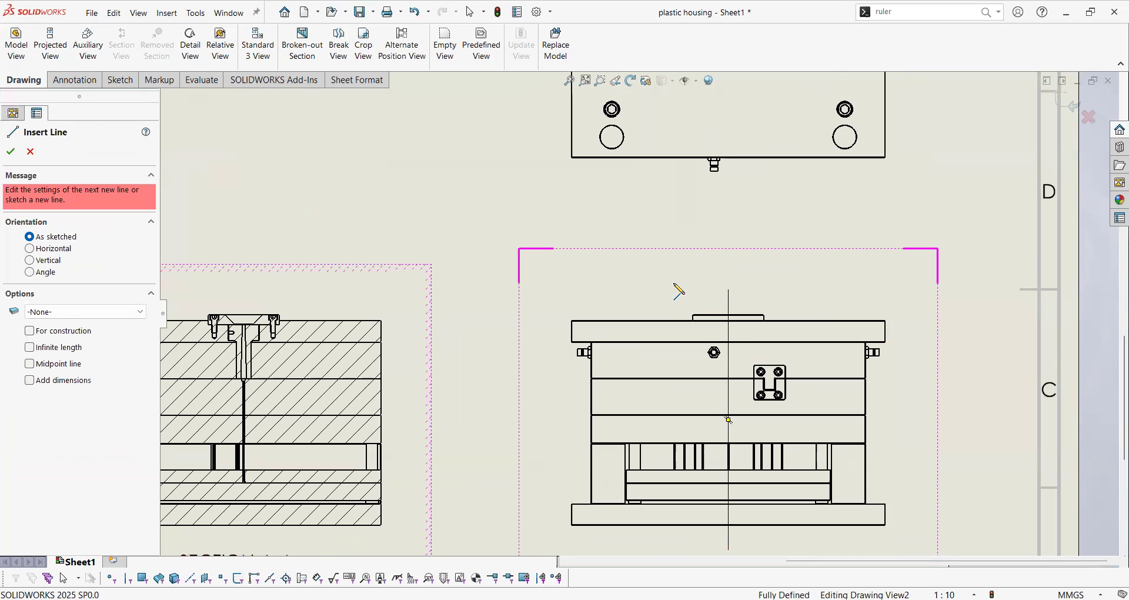
key(Escape)
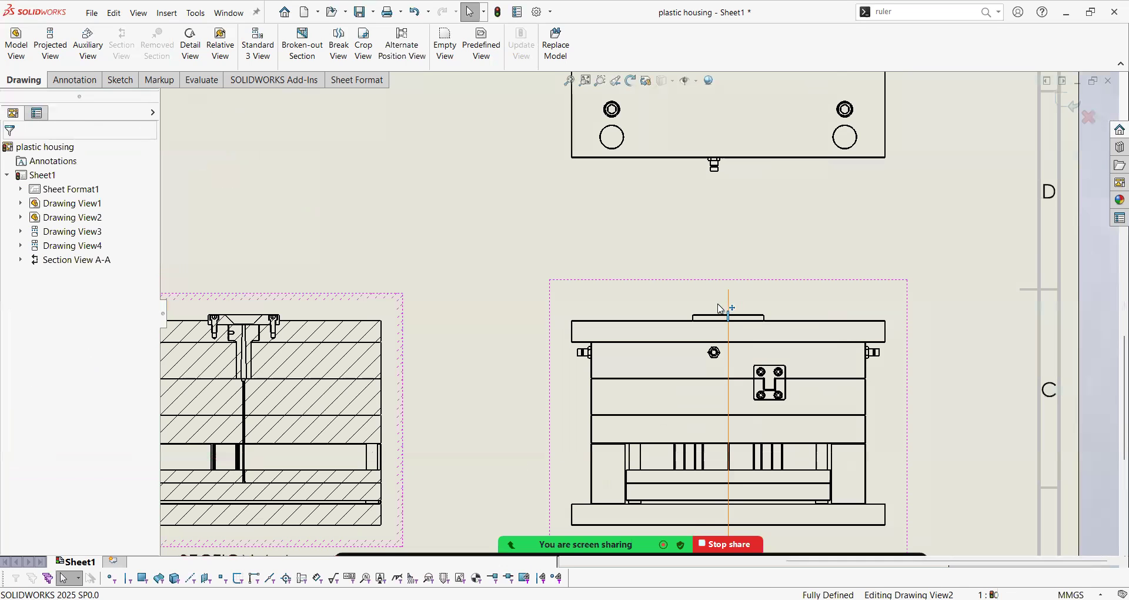
Delete the vertical cutting line's Coincident0 relation
click(728, 308)
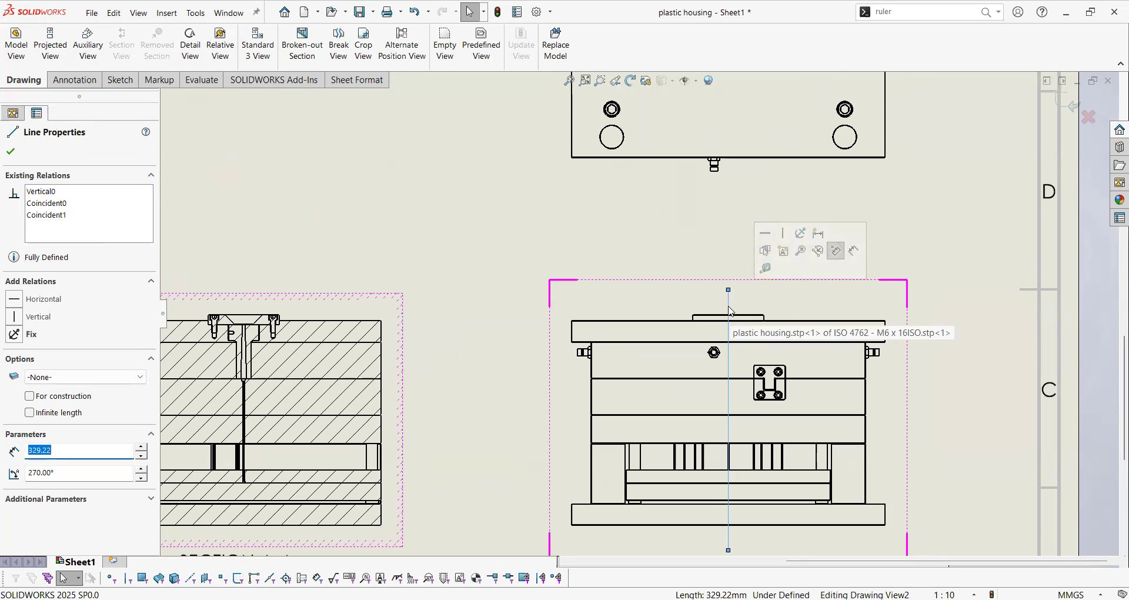
click(44, 193)
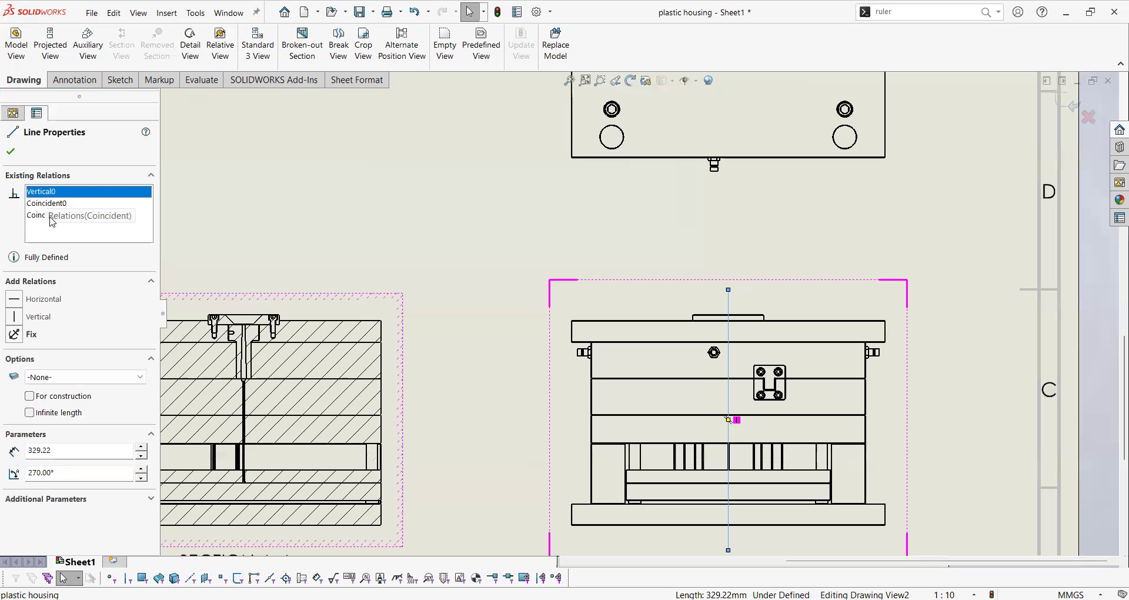
click(51, 217)
click(49, 204)
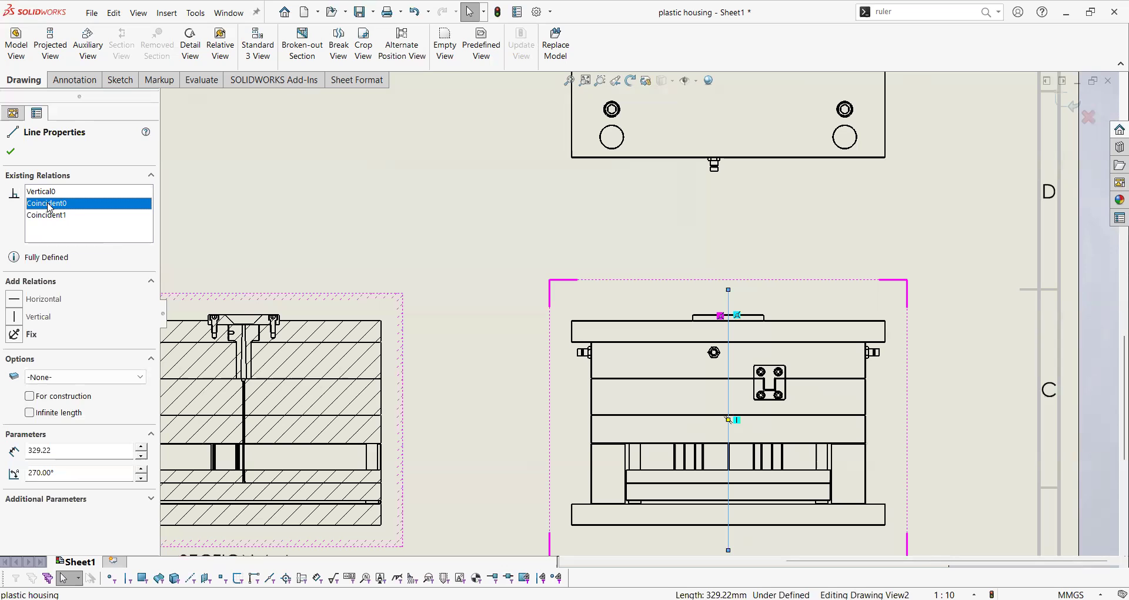
right_click(49, 204)
click(80, 228)
key(Escape)
Delete the remaining Coincident1 relation and shift the cutting line slightly left
click(730, 305)
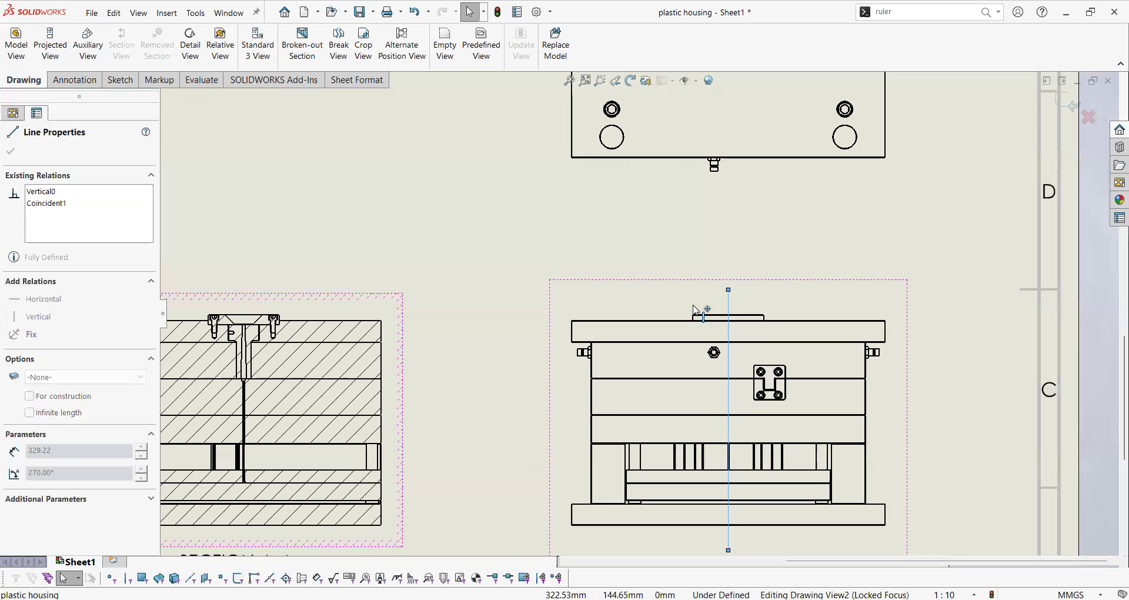
click(58, 205)
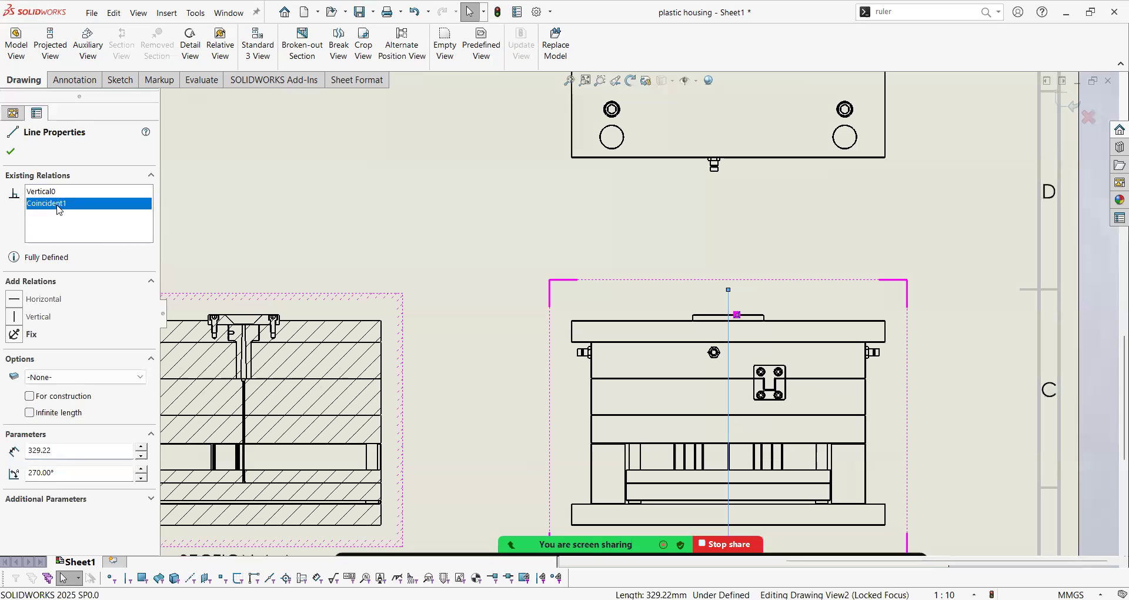
right_click(59, 205)
click(103, 230)
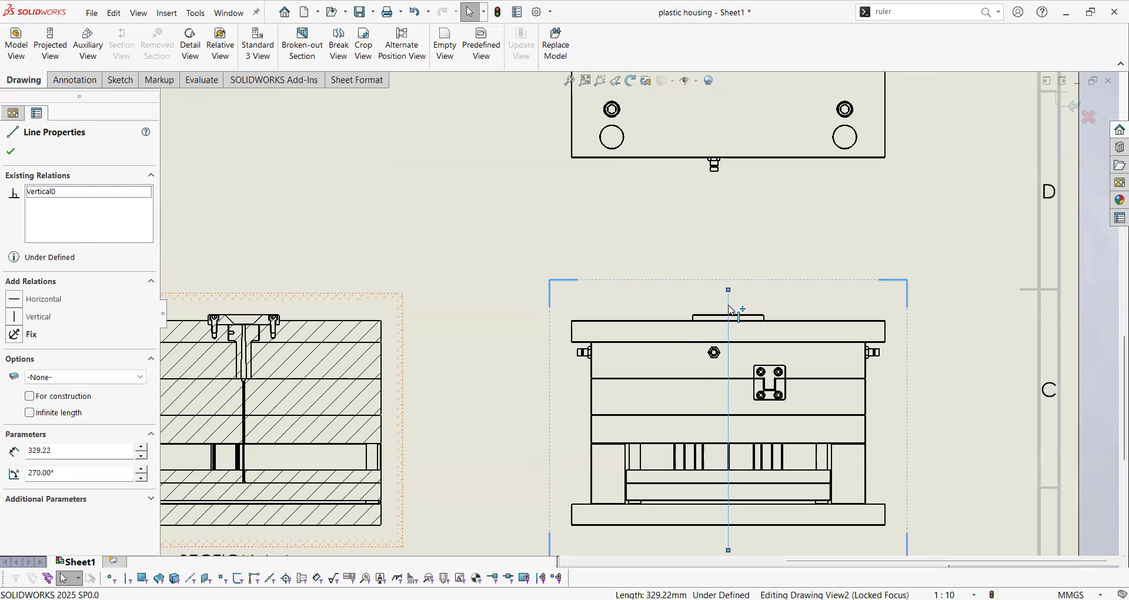
drag(729, 308, 704, 303)
Add a 55 mm dimension from the top edge midpoint to the vertical cutting line
click(461, 219)
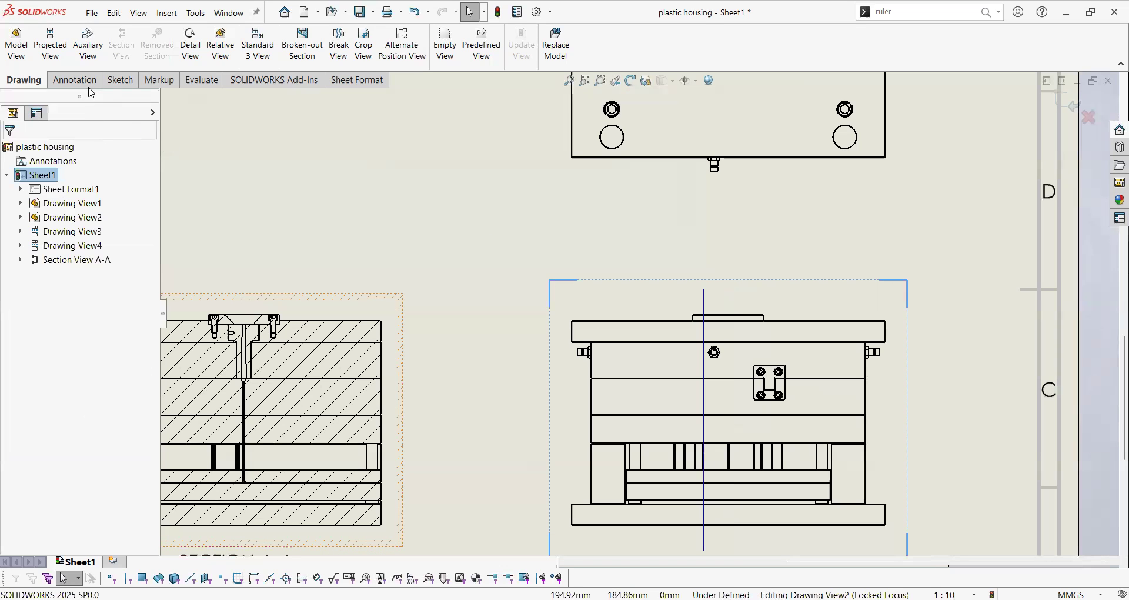
click(87, 84)
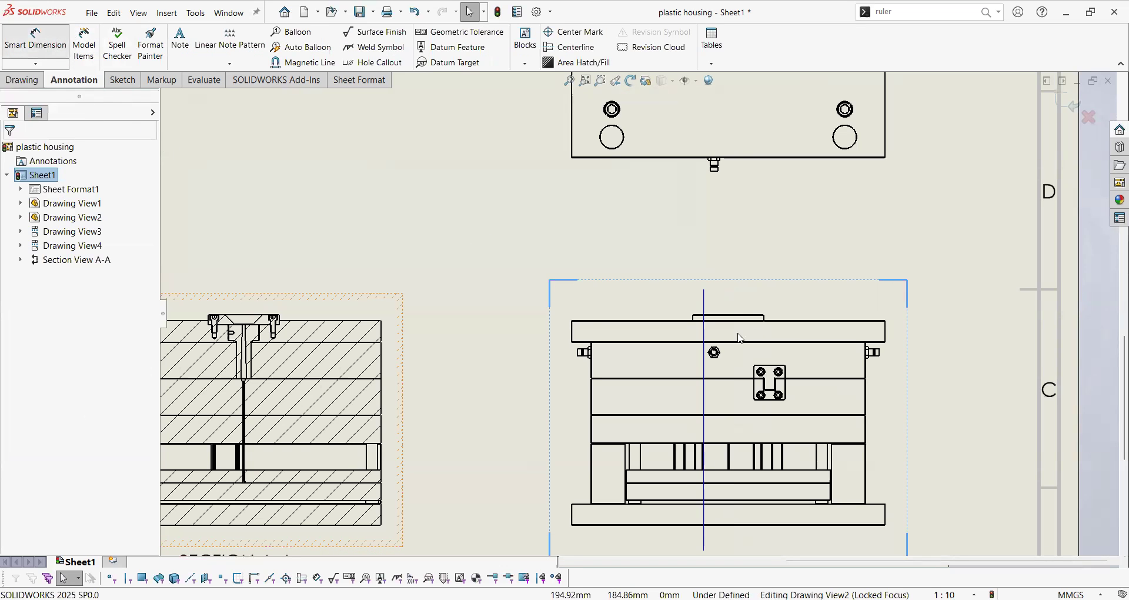
key(d)
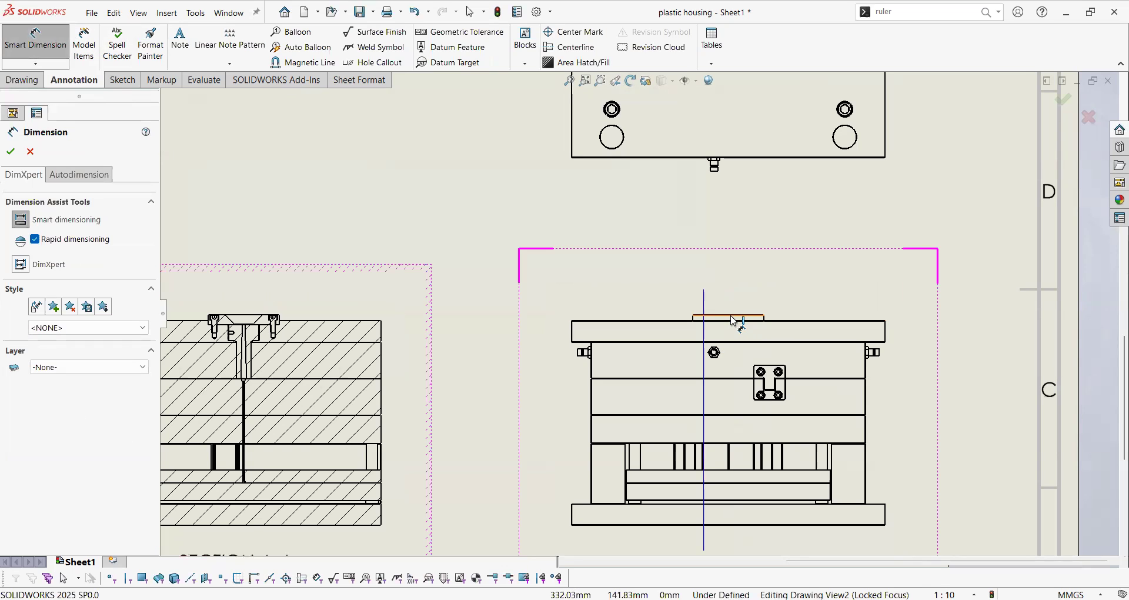
click(729, 318)
click(705, 303)
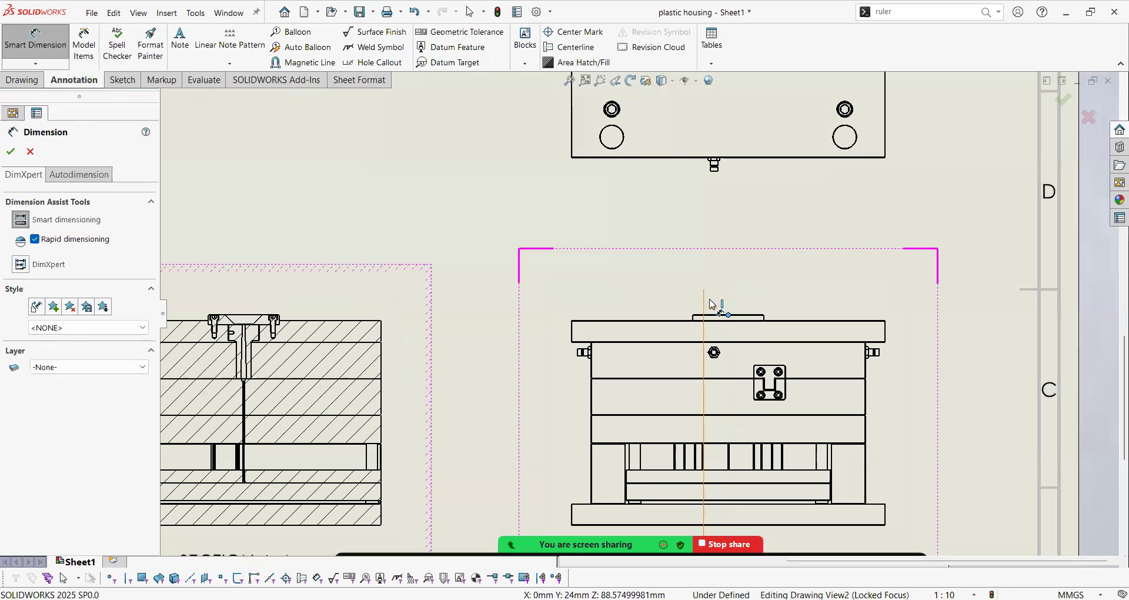
click(684, 269)
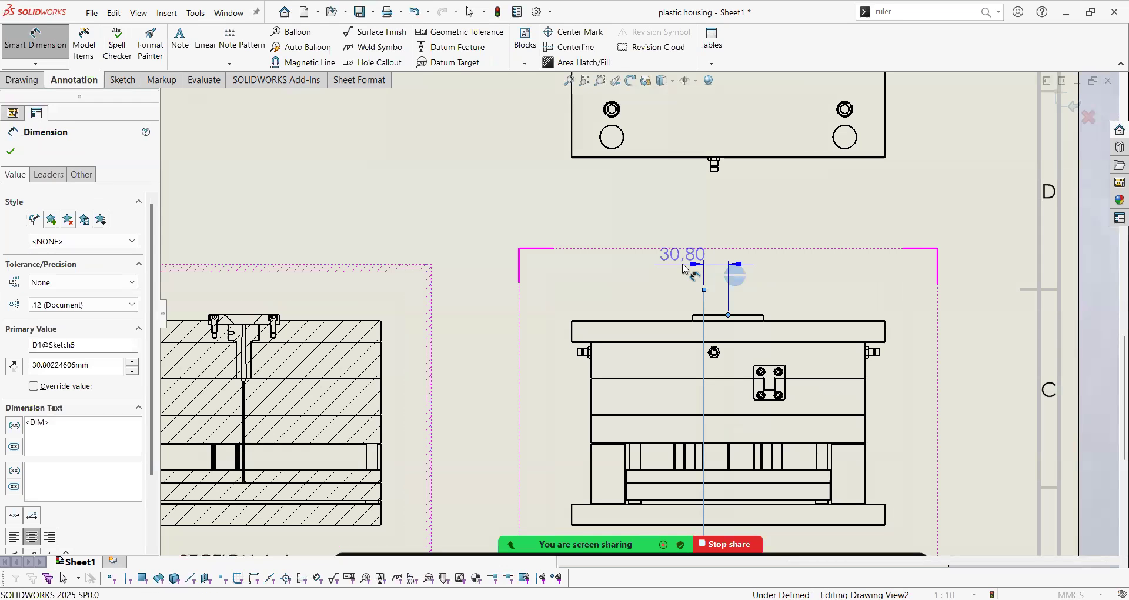
text(55)
key(Return)
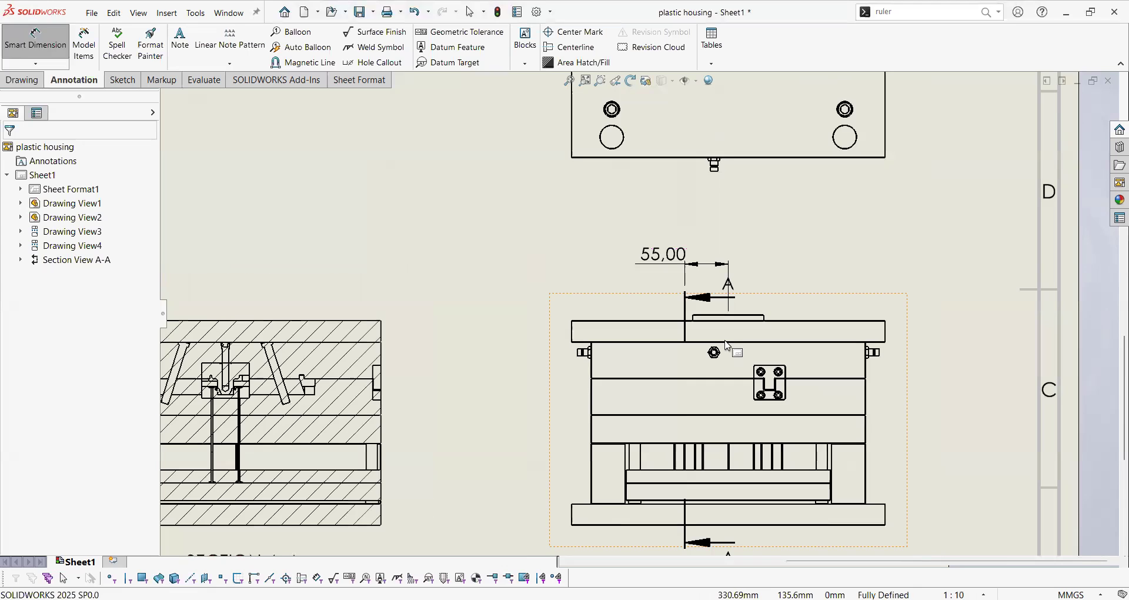
scroll(729, 346, up, 1)
click(656, 271)
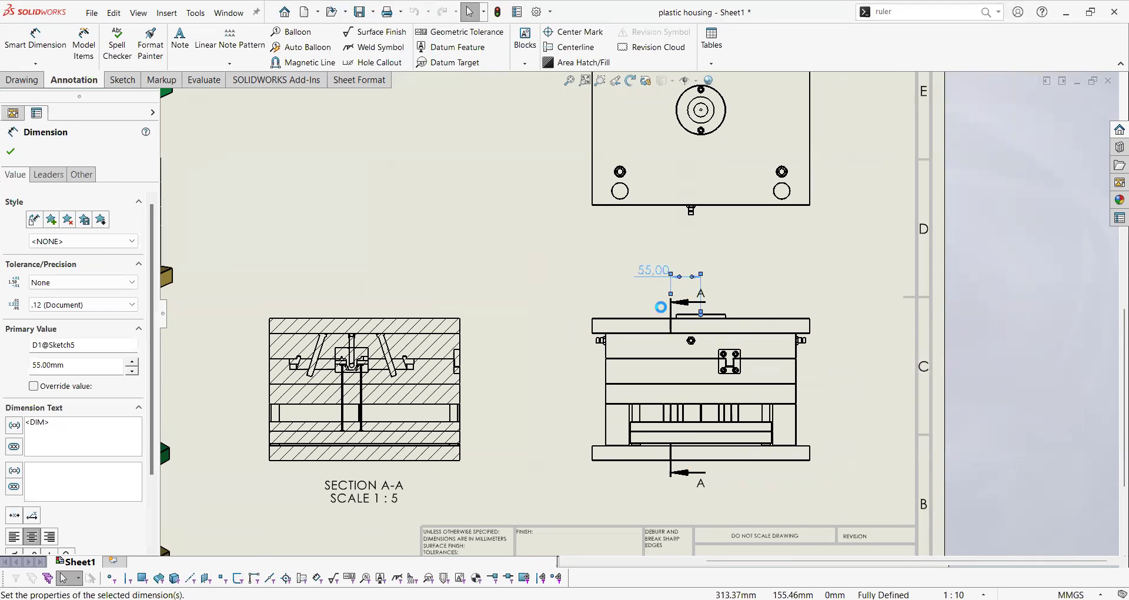
Drag Section A-A a little right and the top view a little down
click(550, 346)
scroll(494, 359, down, 5)
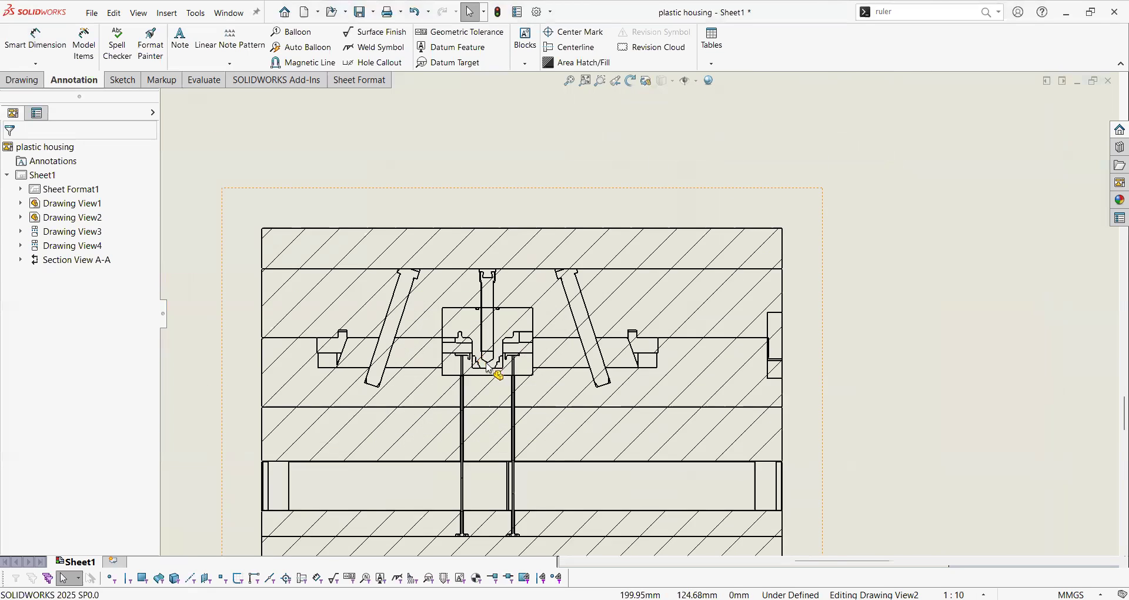
scroll(497, 365, down, 3)
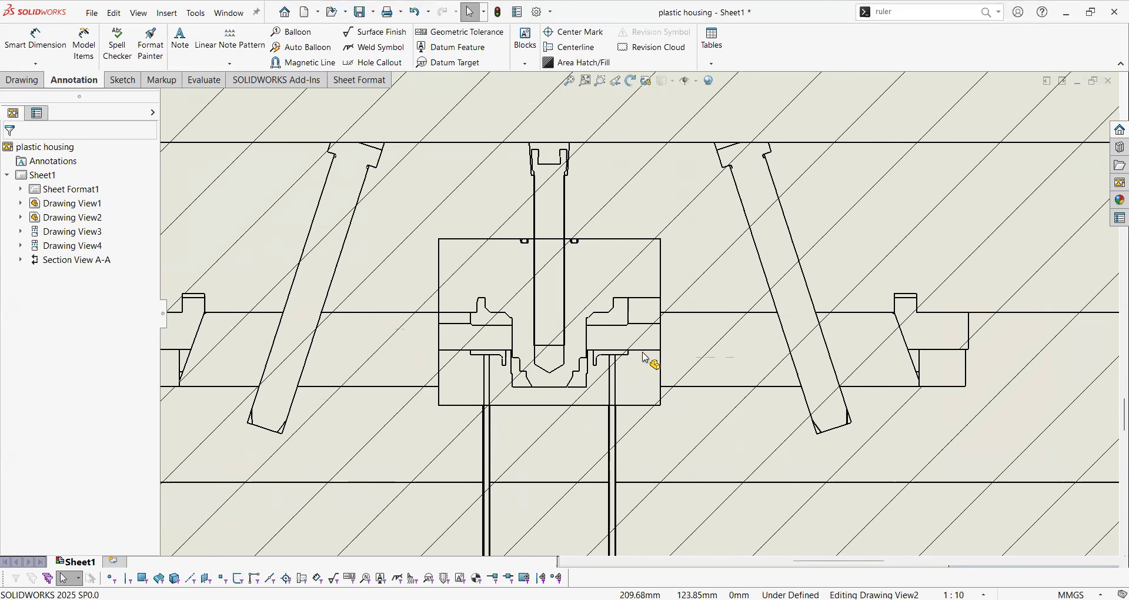
scroll(646, 358, up, 4)
scroll(631, 363, up, 2)
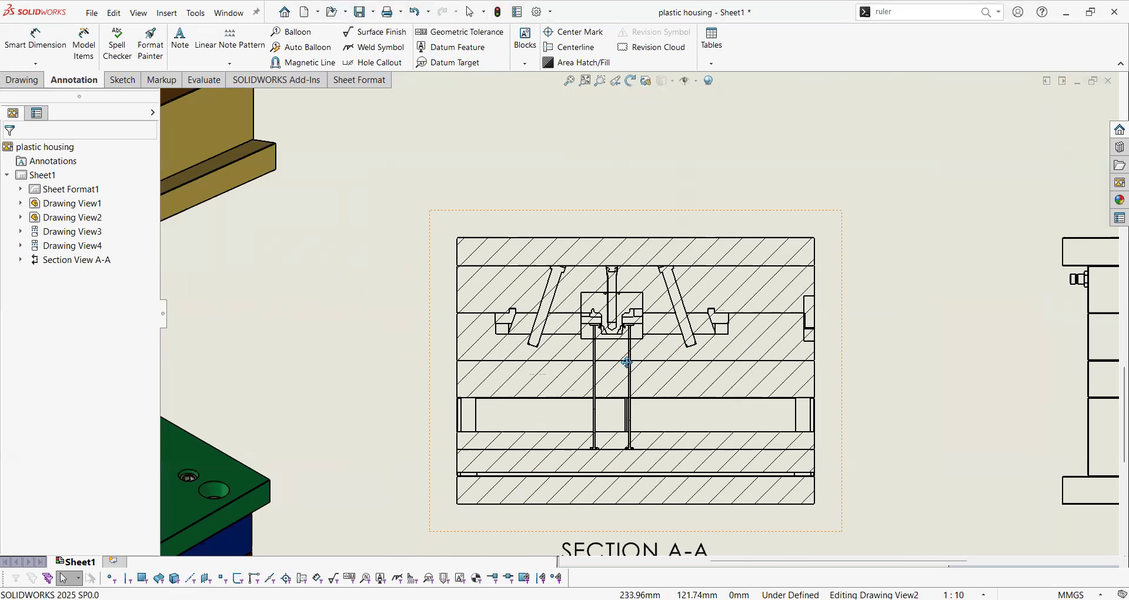
scroll(786, 302, up, 5)
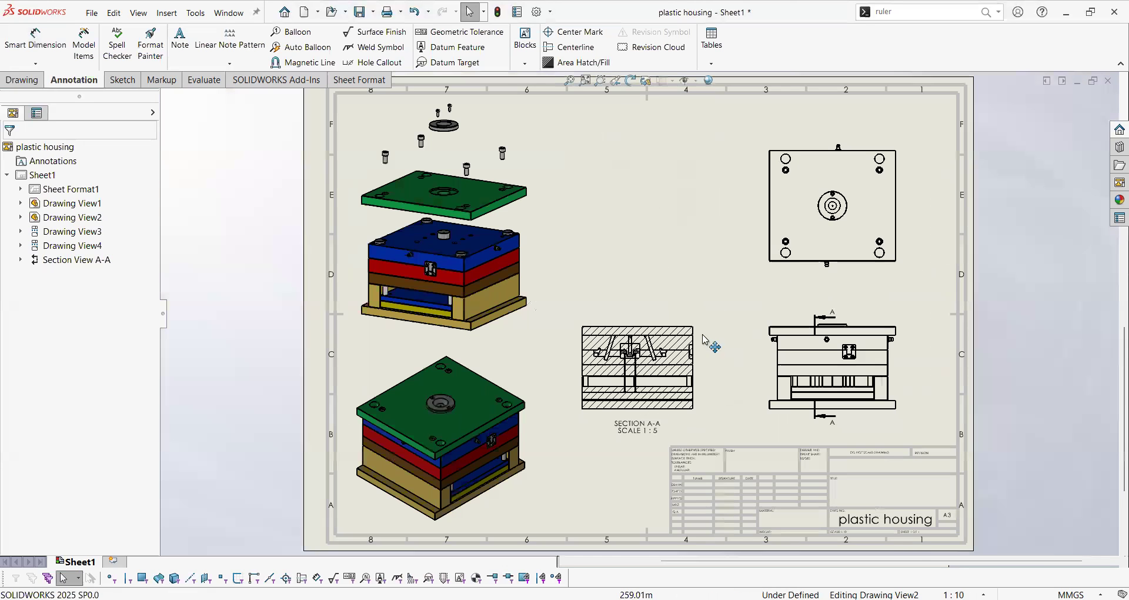
drag(706, 339, 718, 340)
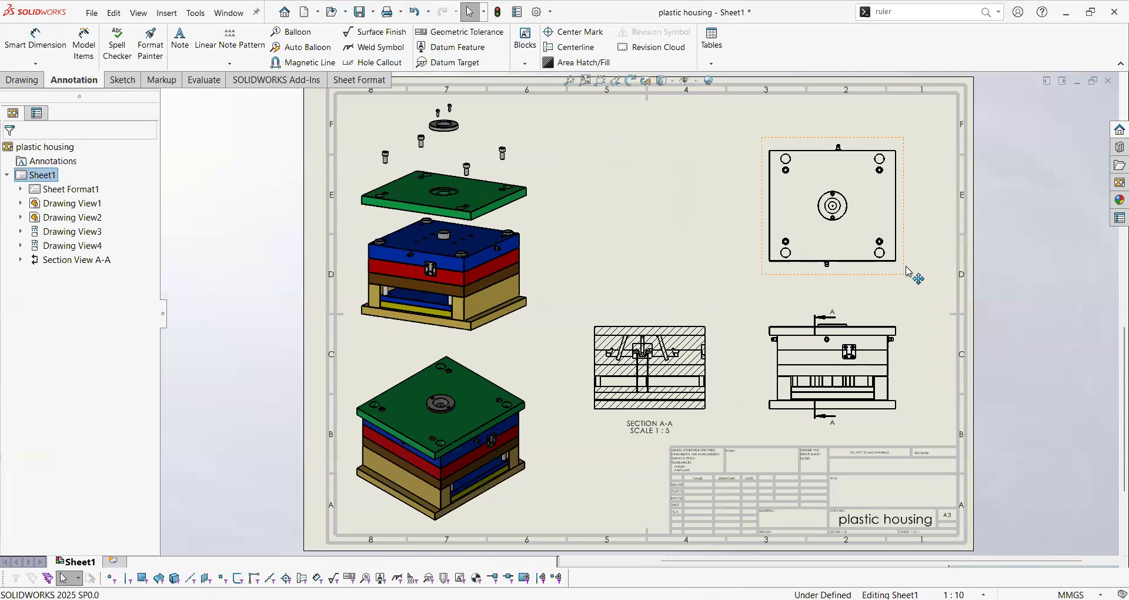
drag(912, 273, 914, 283)
Add the 396 width dimension between the plate's left and right edges
click(285, 268)
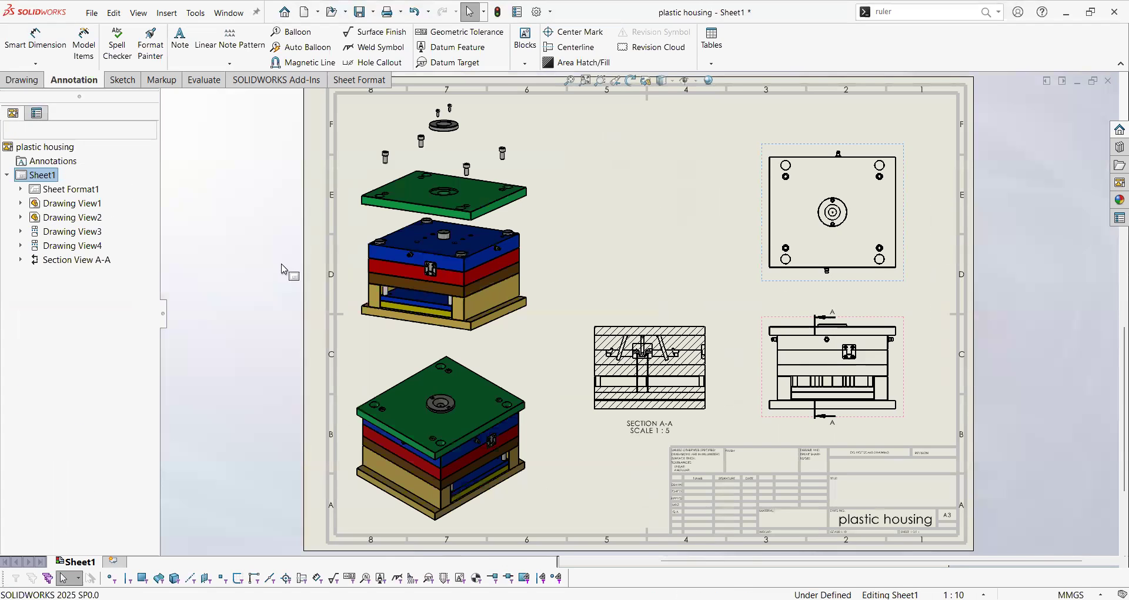
click(38, 51)
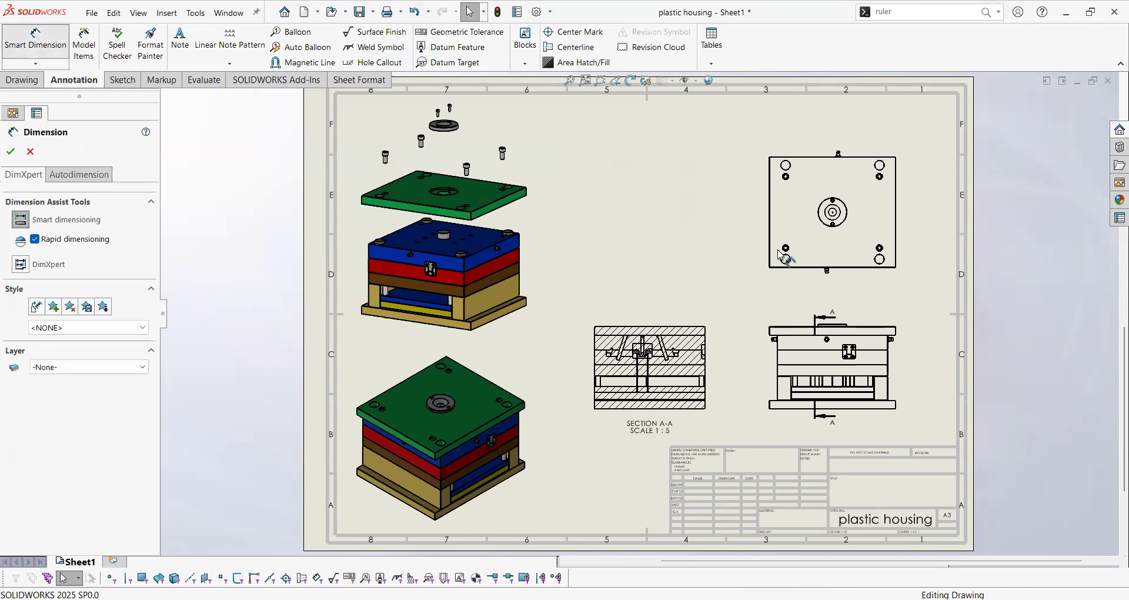
scroll(808, 145, down, 5)
scroll(757, 193, down, 5)
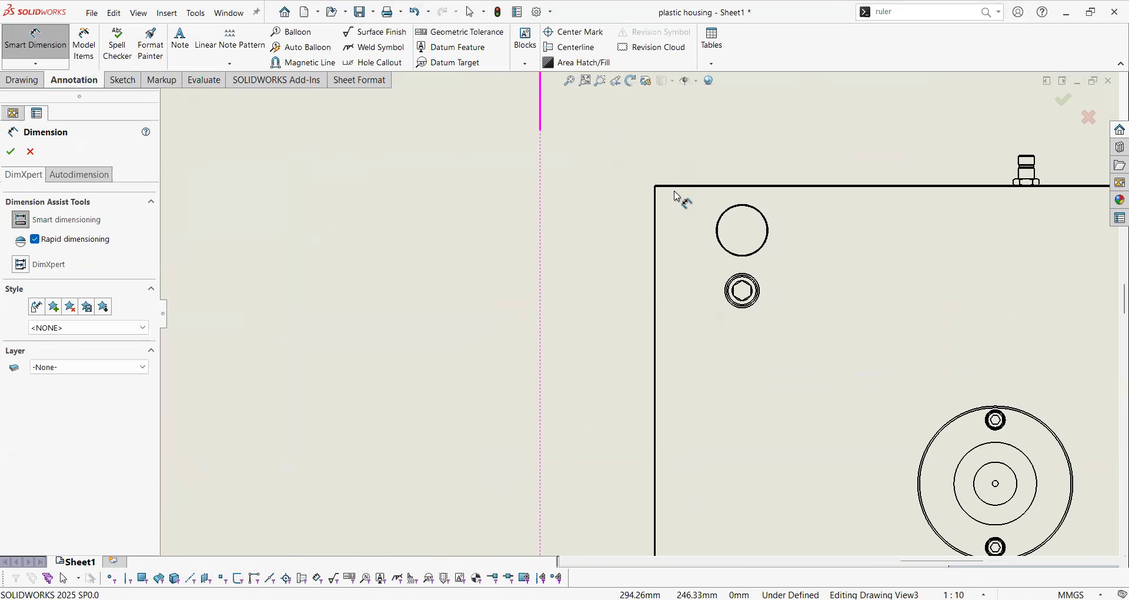
click(622, 219)
scroll(629, 250, up, 5)
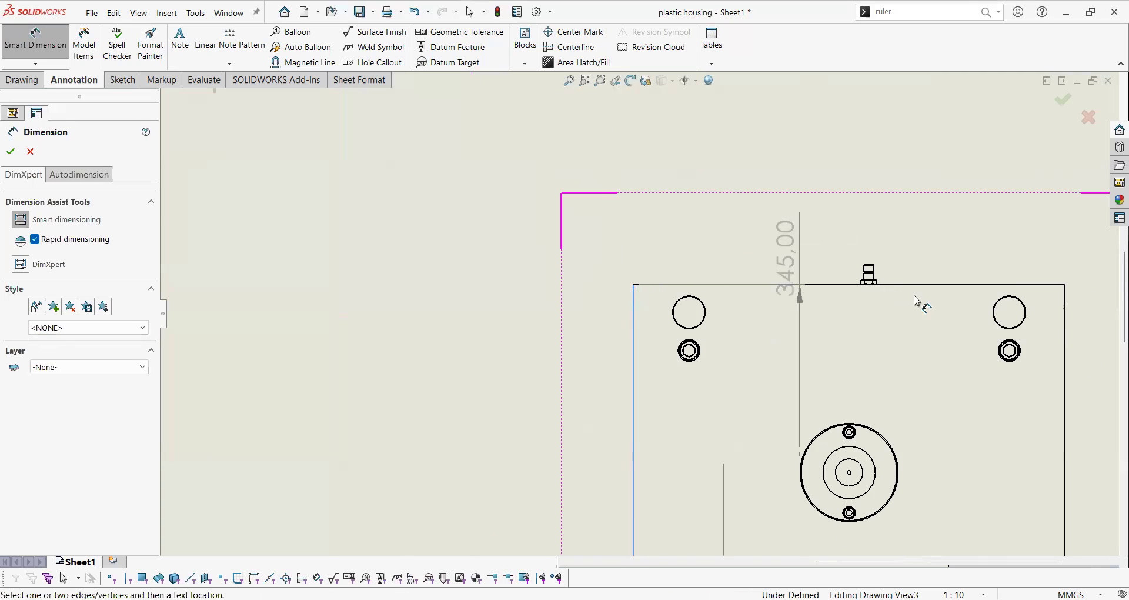
scroll(1053, 297, down, 5)
scroll(965, 237, down, 4)
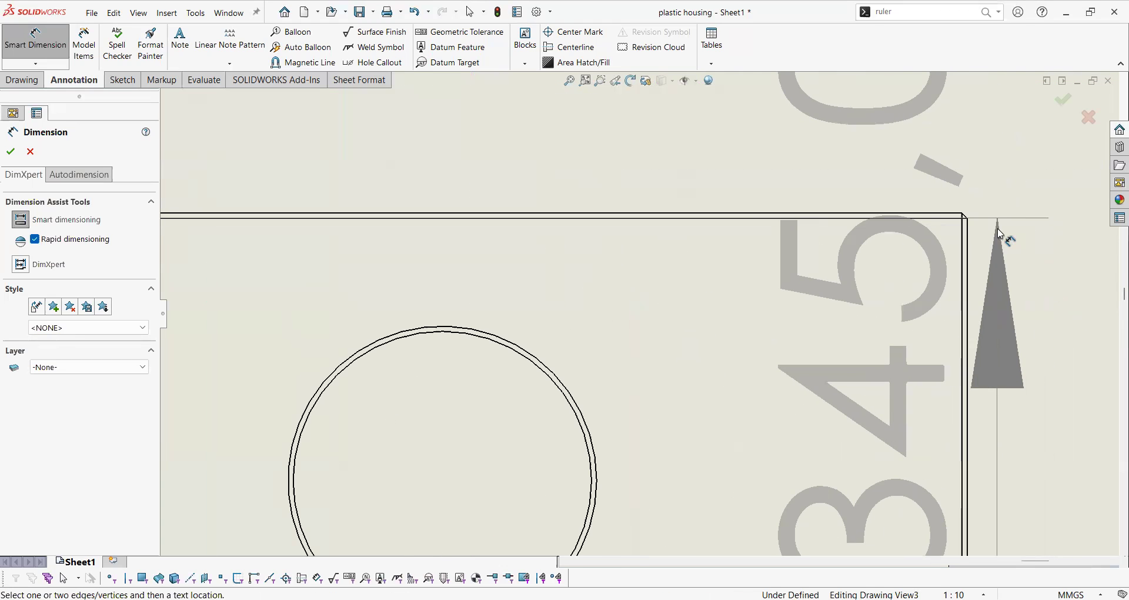
click(971, 234)
click(970, 231)
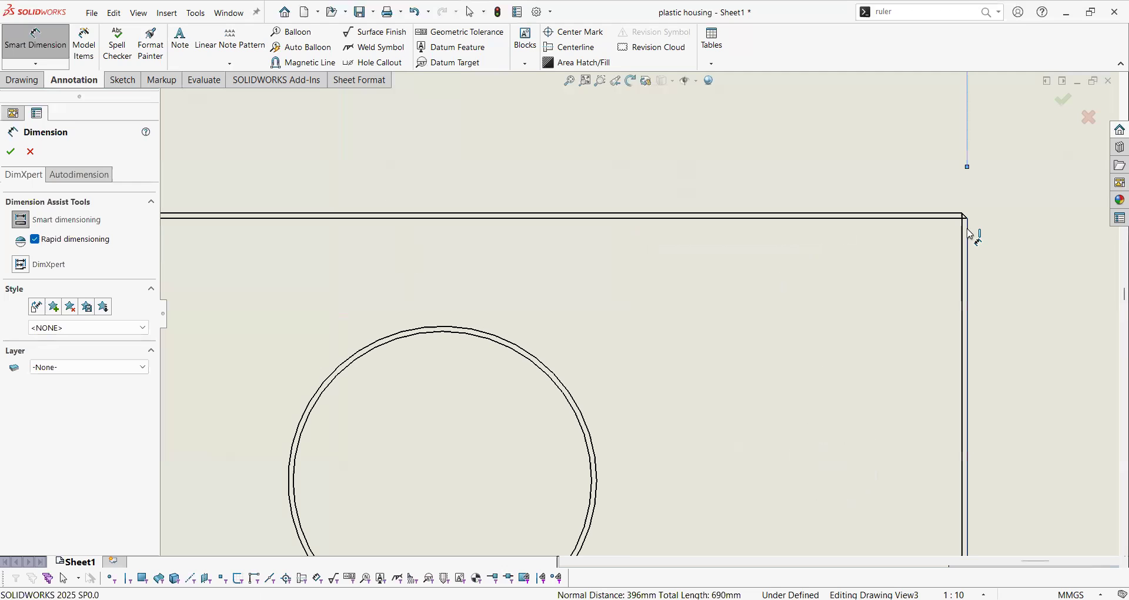
scroll(883, 312, up, 5)
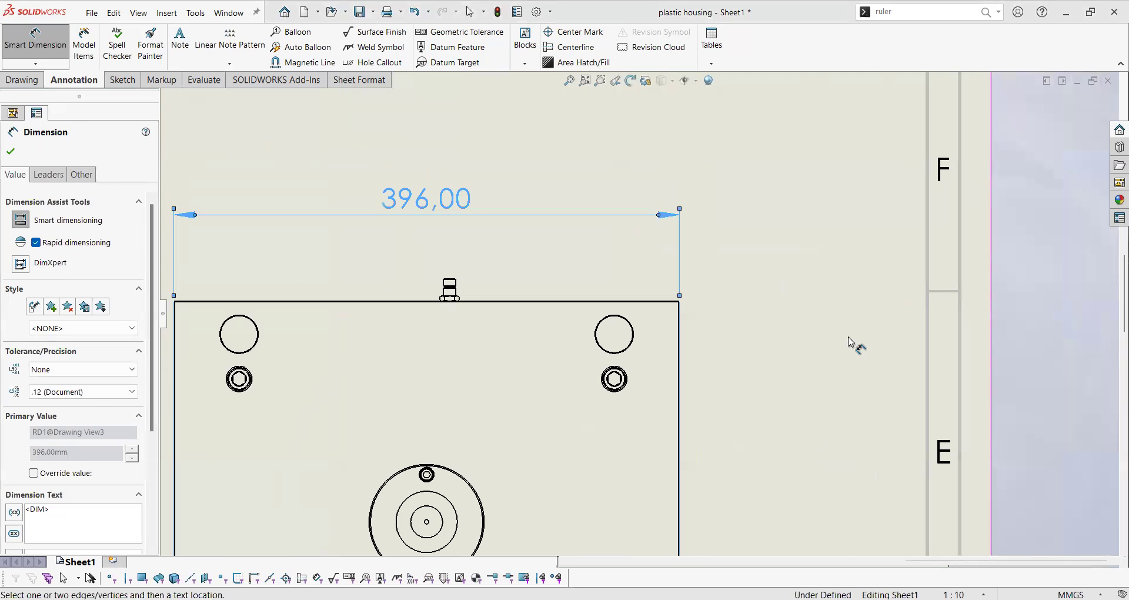
click(802, 378)
Add the 346 height dimension between the plate's top and bottom edges
scroll(802, 379, up, 2)
scroll(775, 382, up, 2)
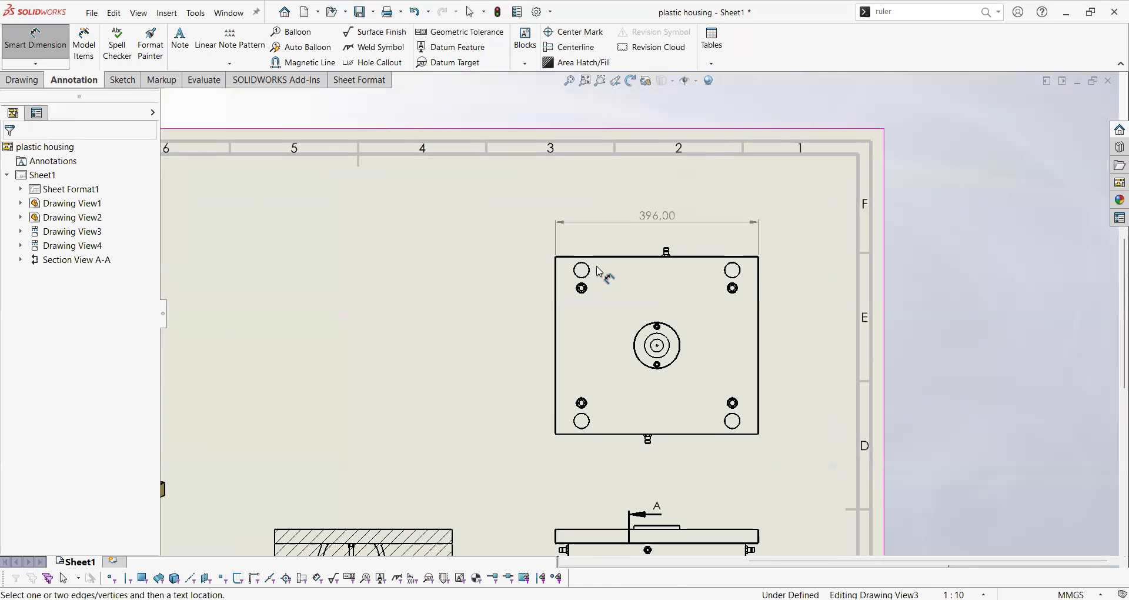
scroll(604, 299, down, 8)
scroll(604, 299, down, 2)
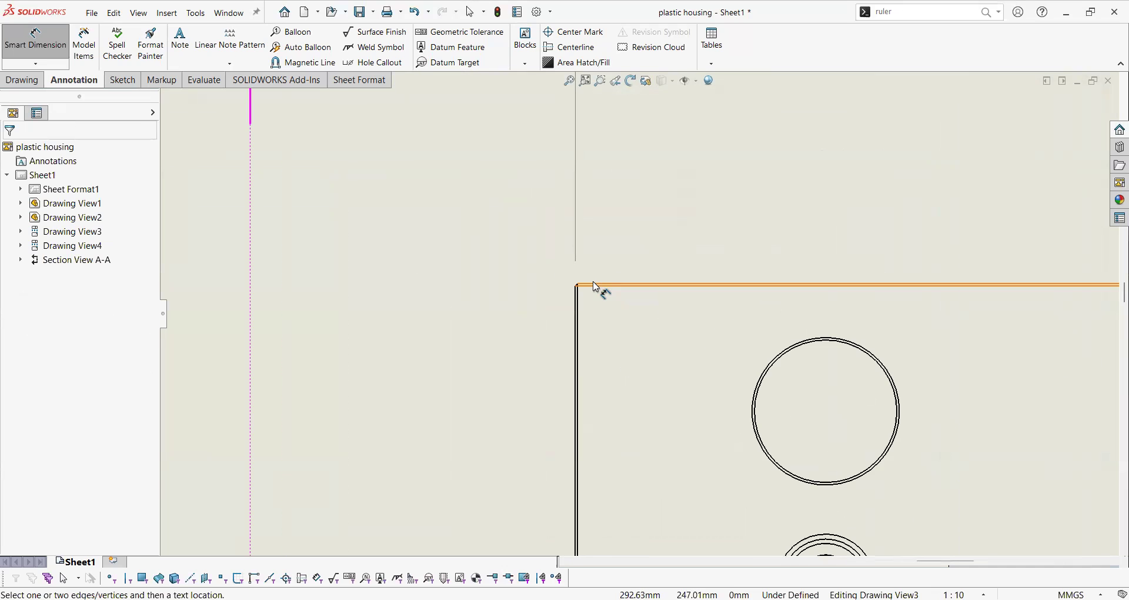
click(594, 289)
scroll(614, 303, up, 6)
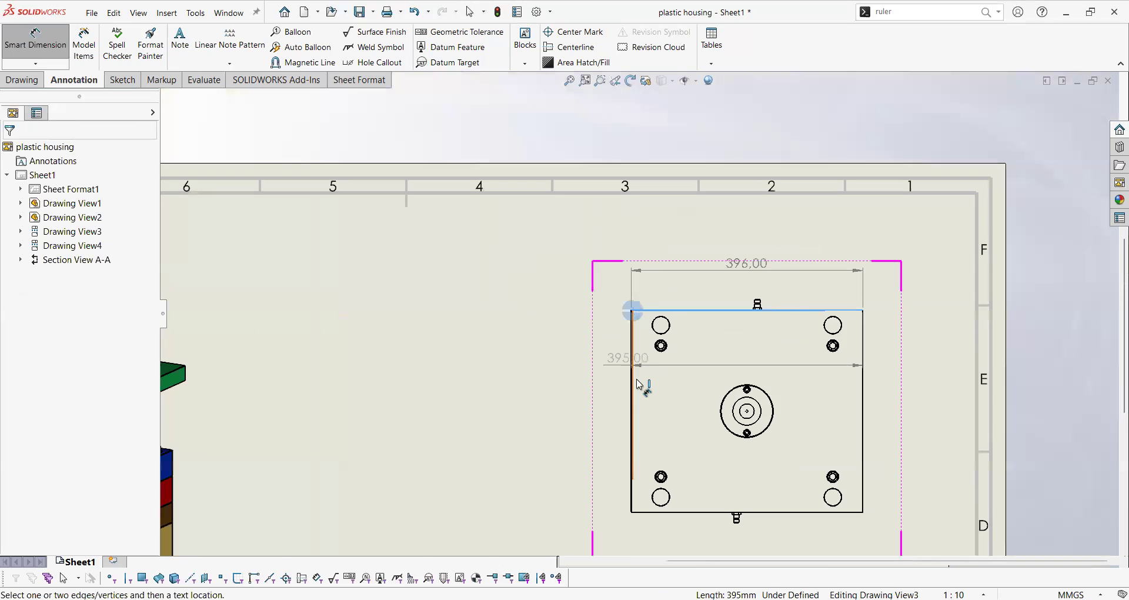
scroll(661, 336, down, 3)
scroll(660, 336, down, 5)
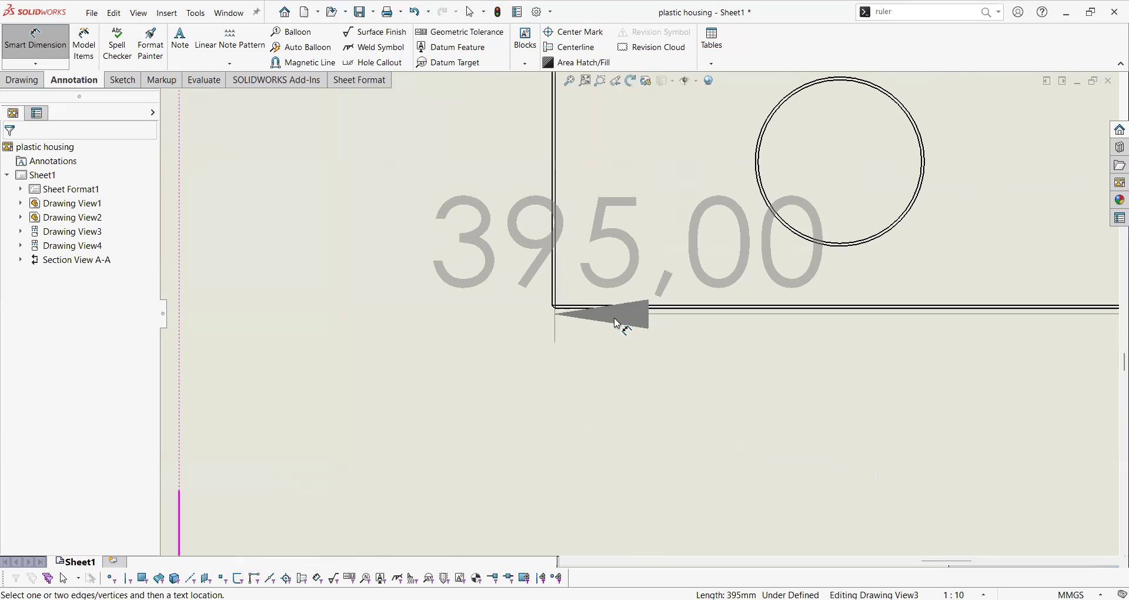
click(612, 316)
click(610, 311)
scroll(633, 353, up, 10)
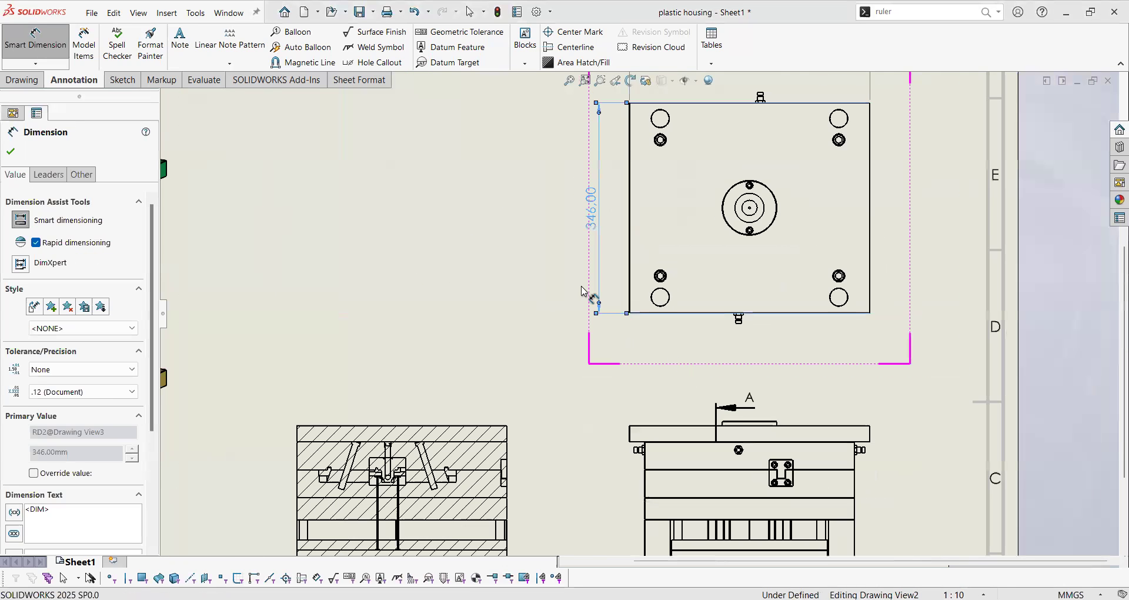
key(Escape)
key(Escape)
click(58, 66)
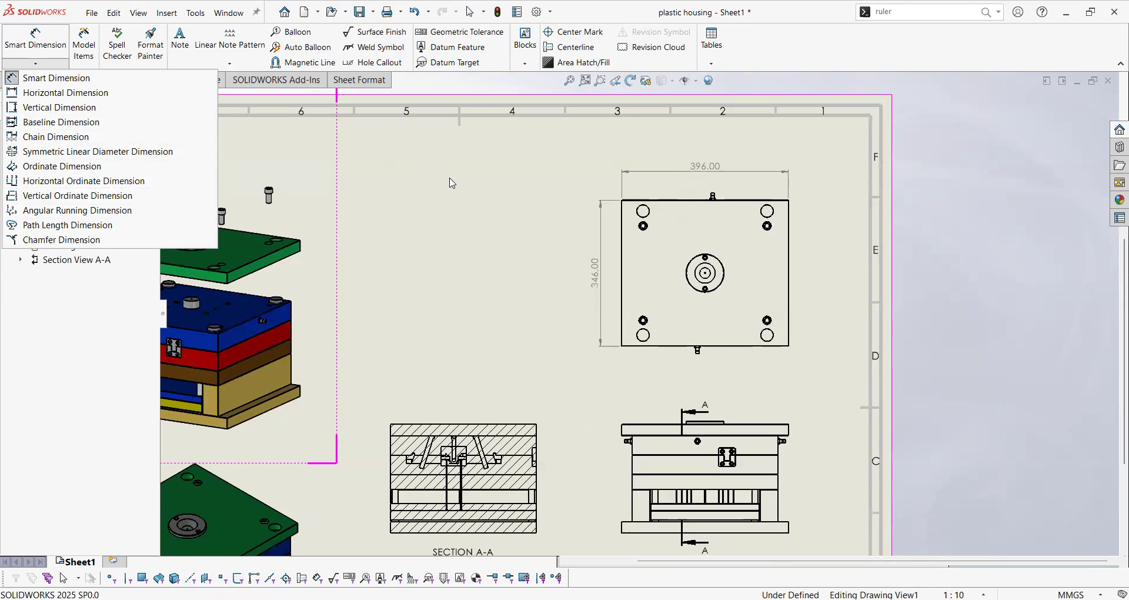
Dismiss the Smart Dimension type list and zoom to fit the whole A3 drawing sheet
key(d)
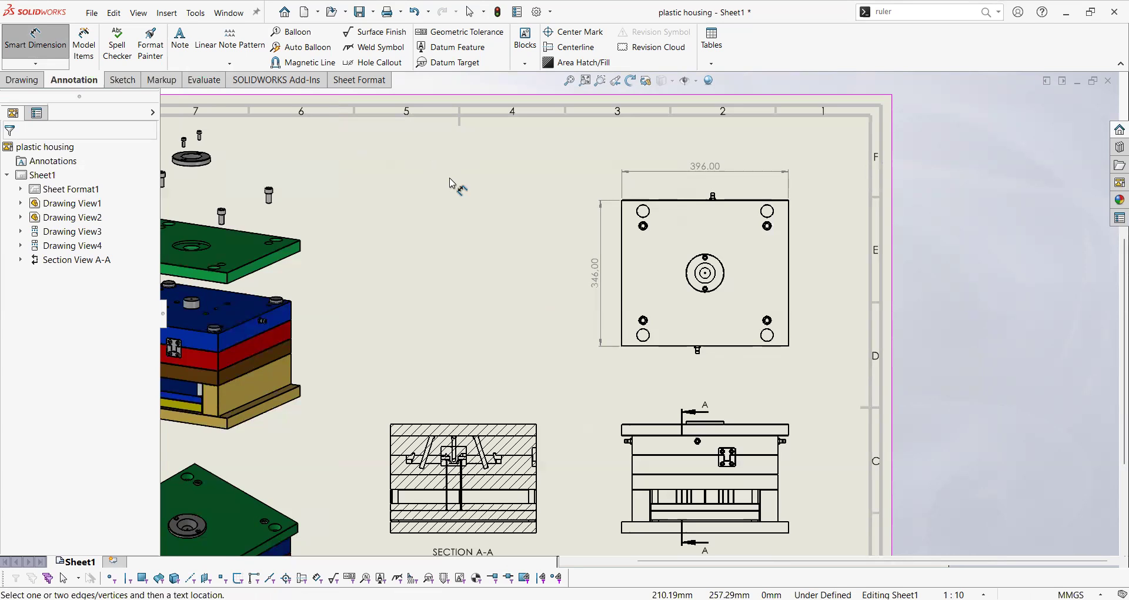
key(f)
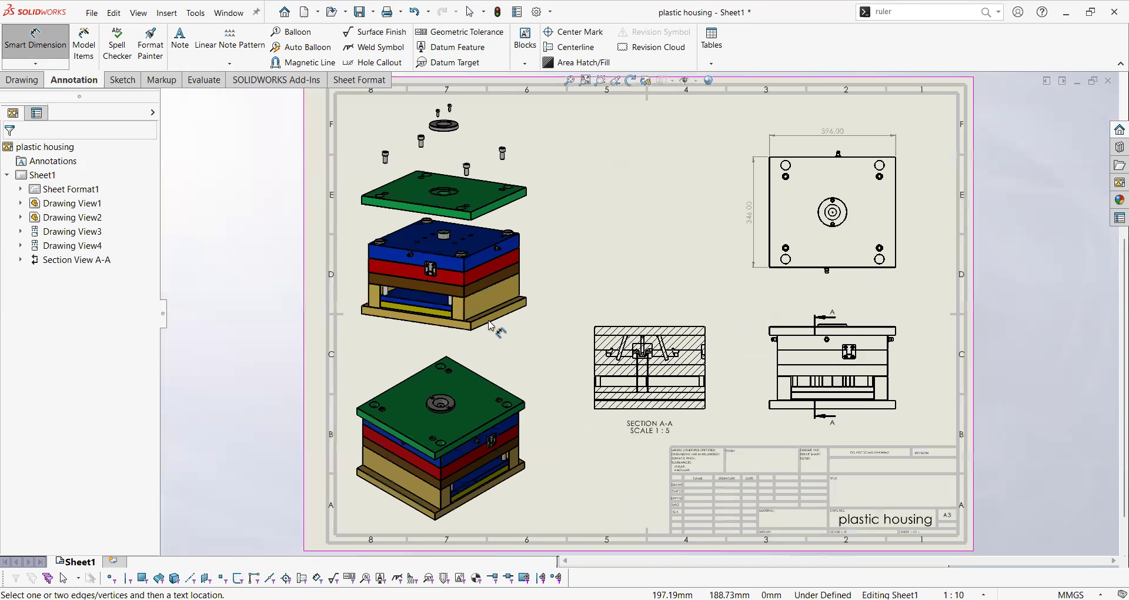